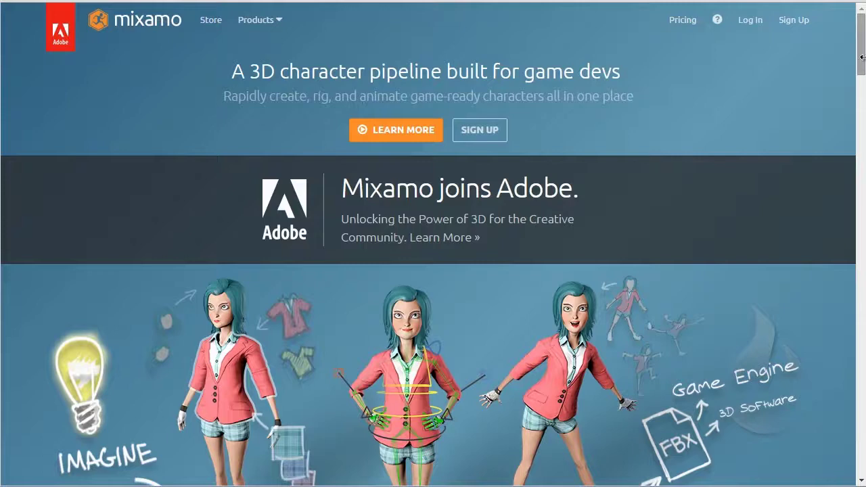
Scroll through the Mixamo home page before signing in.
{"action": "mouse_move", "coordinate": [862, 58]}
{"action": "left_mouse_down"}
{"action": "mouse_move", "coordinate": [864, 232]}
{"action": "mouse_move", "coordinate": [864, 63]}
{"action": "left_mouse_up"}
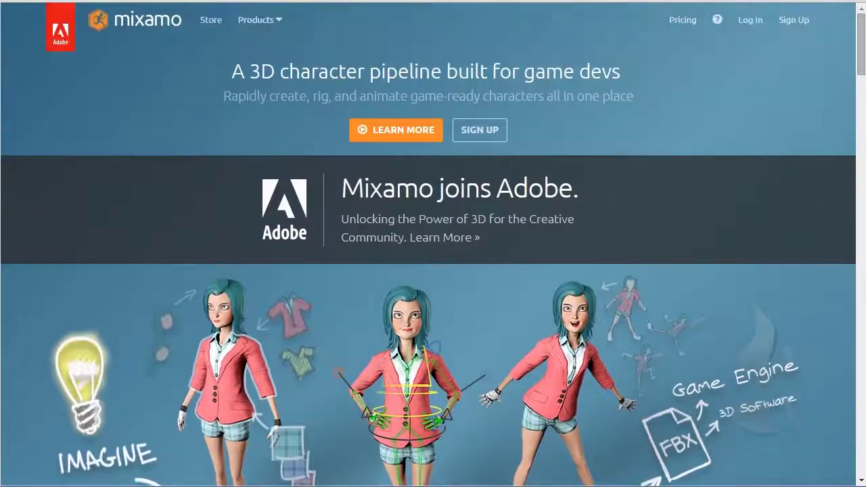
{"action": "scroll", "coordinate": [483, 312], "scroll_direction": "down", "scroll_amount": 1}
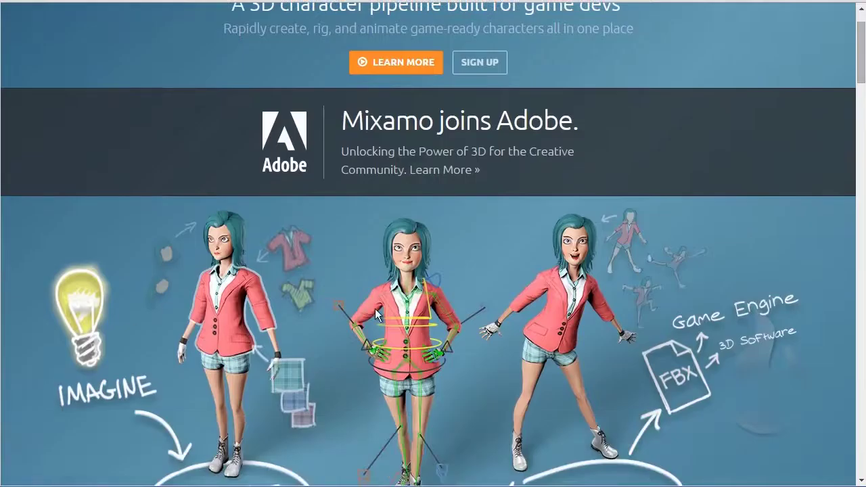
{"action": "scroll", "coordinate": [92, 288], "scroll_direction": "down", "scroll_amount": 1}
{"action": "scroll", "coordinate": [101, 316], "scroll_direction": "down", "scroll_amount": 1}
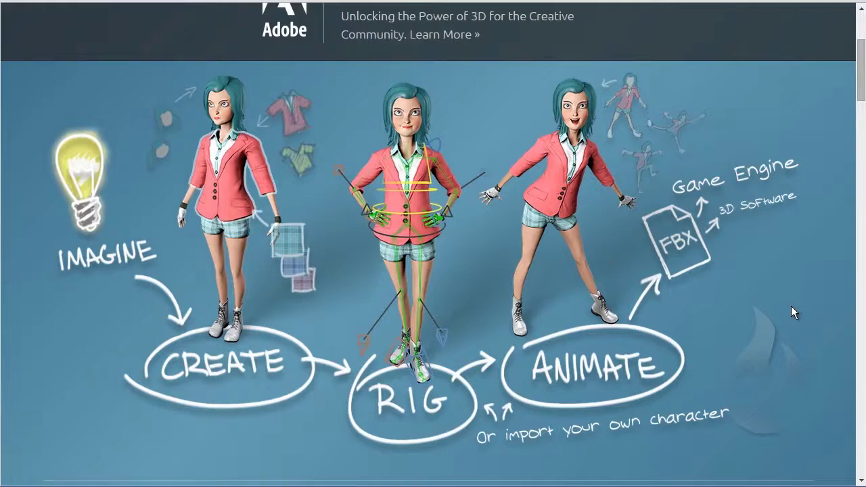
{"action": "scroll", "coordinate": [433, 270], "scroll_direction": "up", "scroll_amount": 3}
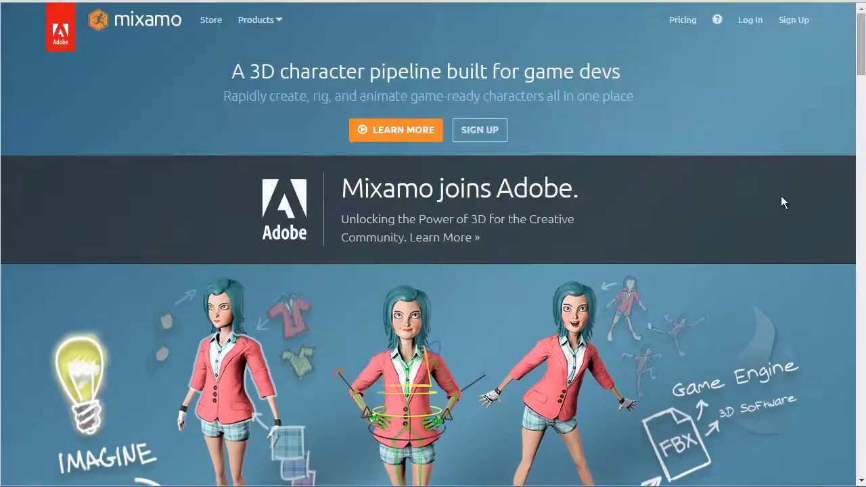
Log in to Mixamo with the account email and password.
{"action": "left_click", "coordinate": [745, 24]}
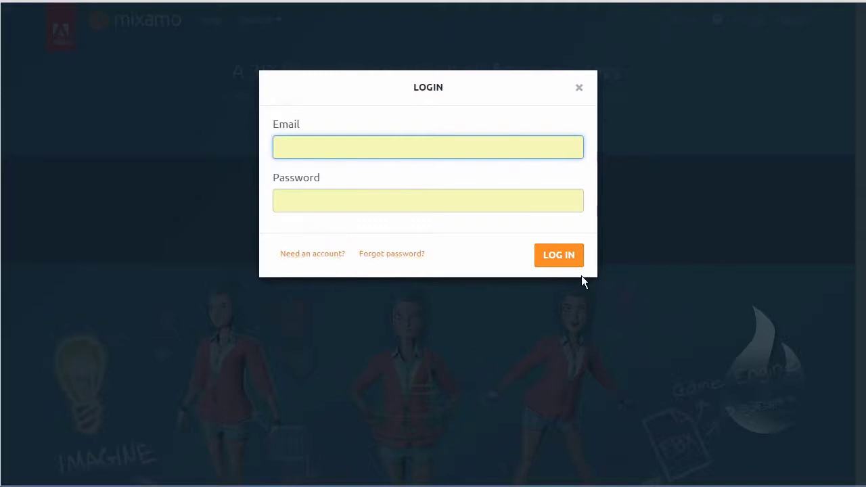
{"action": "left_click", "coordinate": [549, 259]}
{"action": "left_click", "coordinate": [743, 31]}
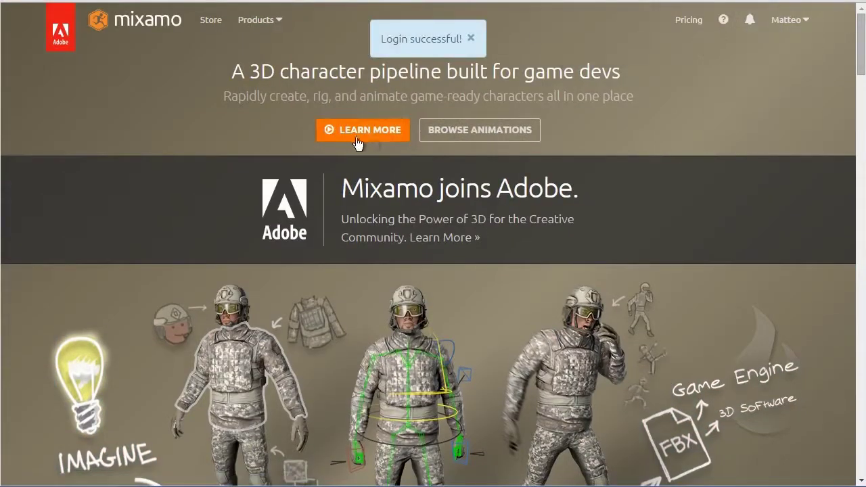
{"action": "mouse_move", "coordinate": [786, 20]}
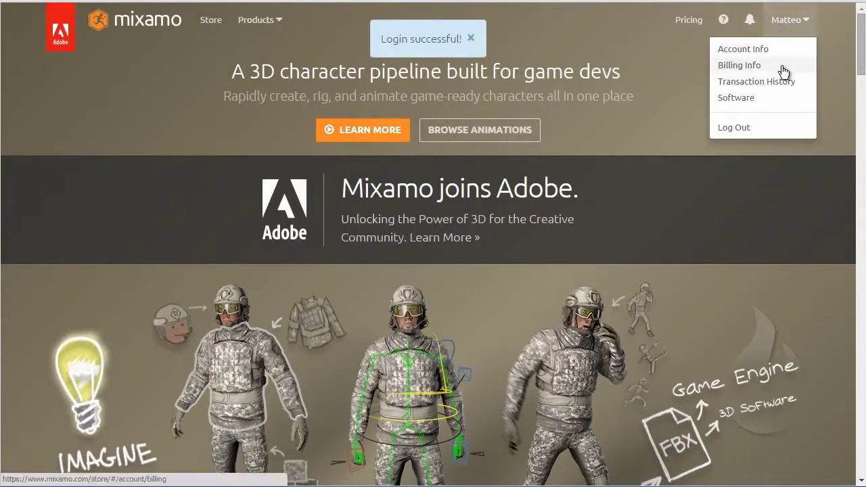
{"action": "mouse_move", "coordinate": [268, 24]}
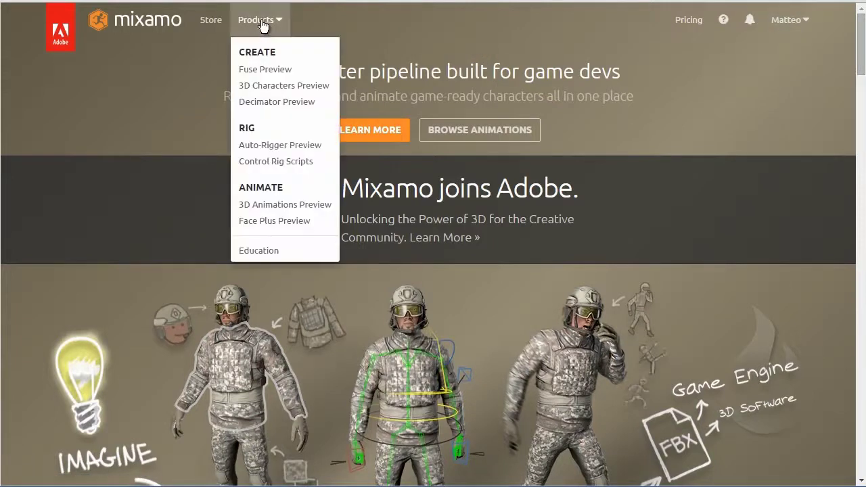
{"action": "left_click", "coordinate": [276, 78]}
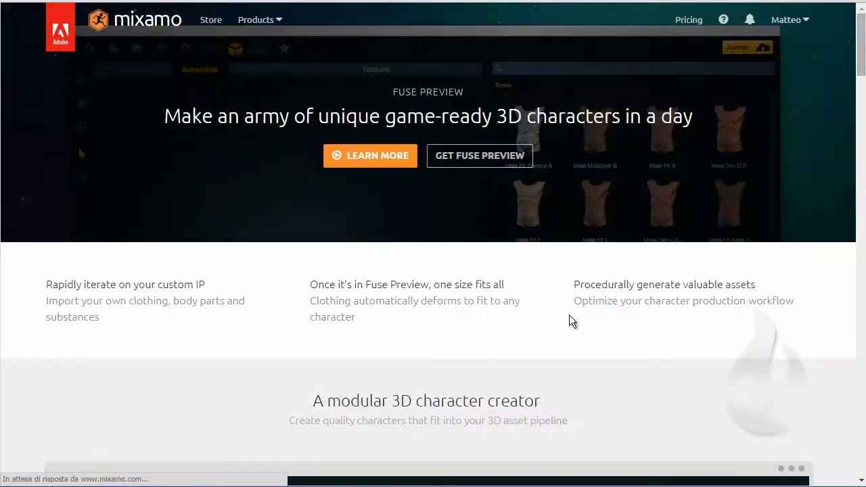
{"action": "scroll", "coordinate": [292, 288], "scroll_direction": "down", "scroll_amount": 4}
{"action": "scroll", "coordinate": [293, 288], "scroll_direction": "down", "scroll_amount": 3}
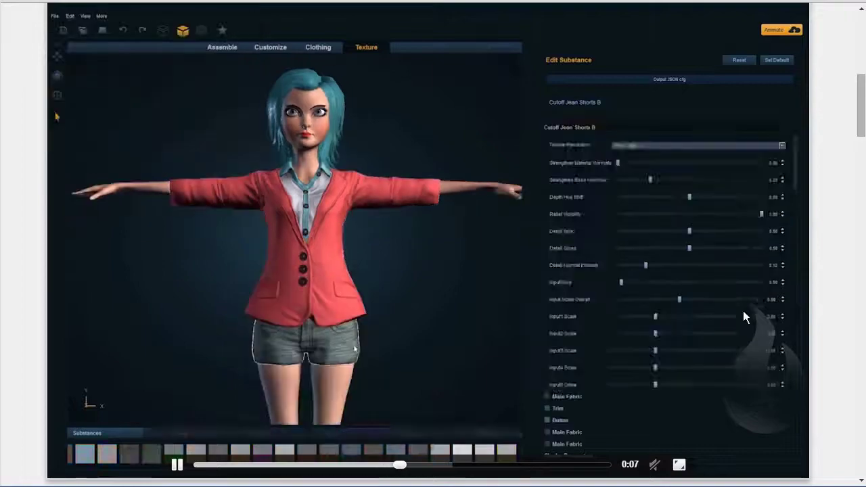
{"action": "scroll", "coordinate": [610, 289], "scroll_direction": "down", "scroll_amount": 1}
{"action": "scroll", "coordinate": [274, 301], "scroll_direction": "down", "scroll_amount": 15}
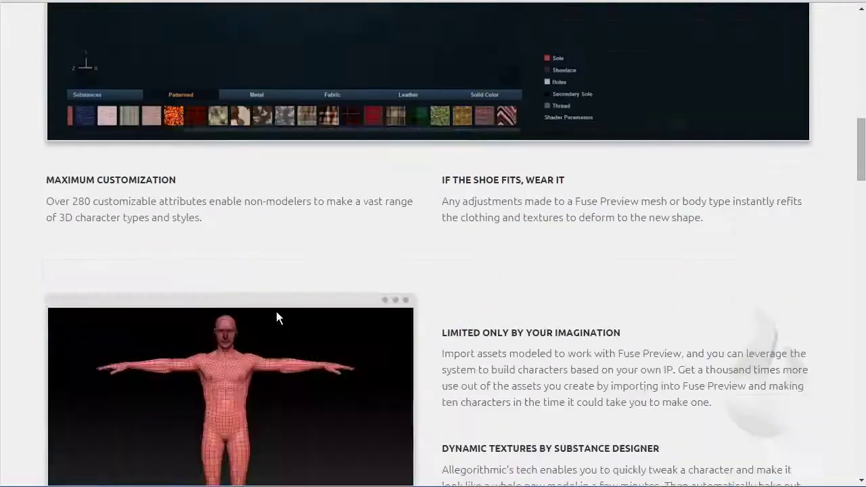
{"action": "scroll", "coordinate": [279, 308], "scroll_direction": "up", "scroll_amount": 7}
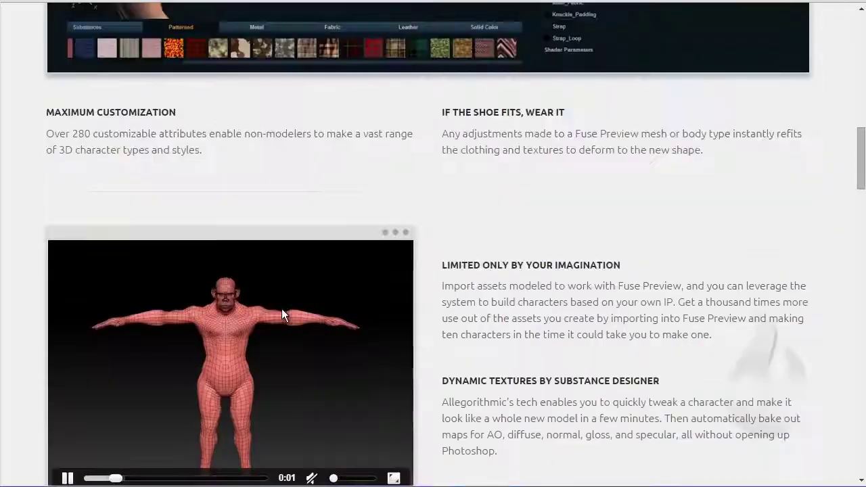
{"action": "scroll", "coordinate": [166, 297], "scroll_direction": "down", "scroll_amount": 7}
{"action": "scroll", "coordinate": [166, 297], "scroll_direction": "up", "scroll_amount": 20}
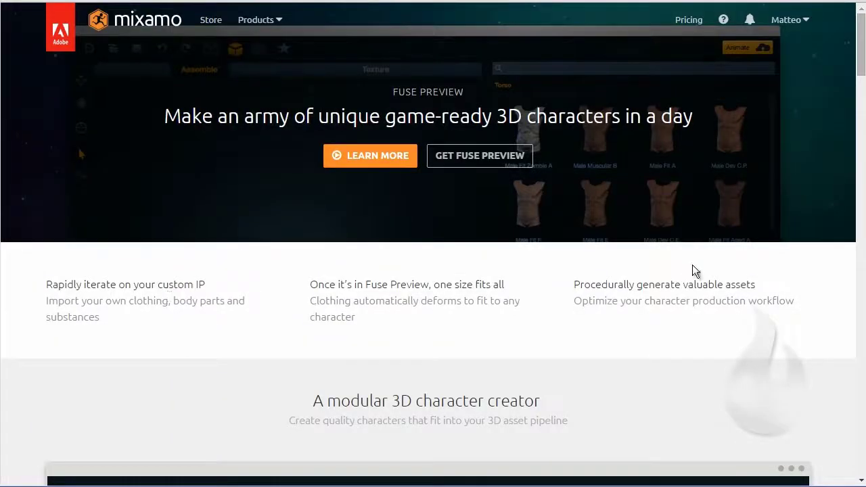
{"action": "left_click", "coordinate": [252, 25]}
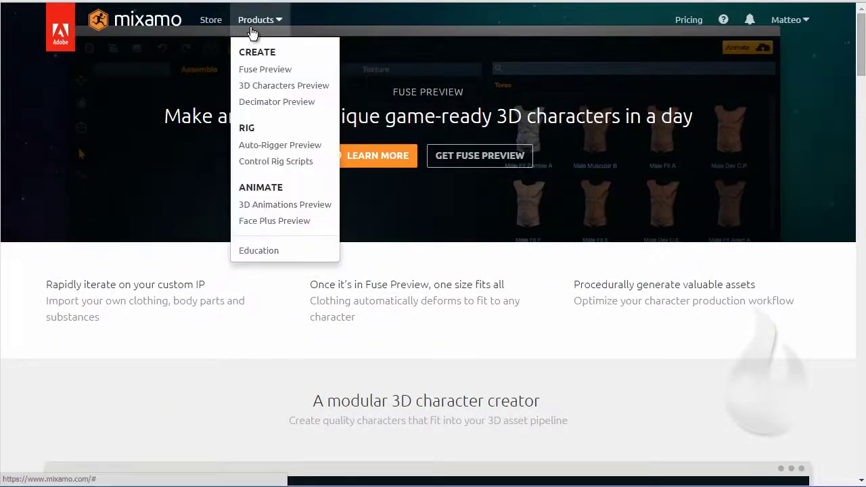
{"action": "left_click", "coordinate": [291, 147]}
{"action": "scroll", "coordinate": [652, 181], "scroll_direction": "down", "scroll_amount": 2}
{"action": "scroll", "coordinate": [651, 181], "scroll_direction": "down", "scroll_amount": 5}
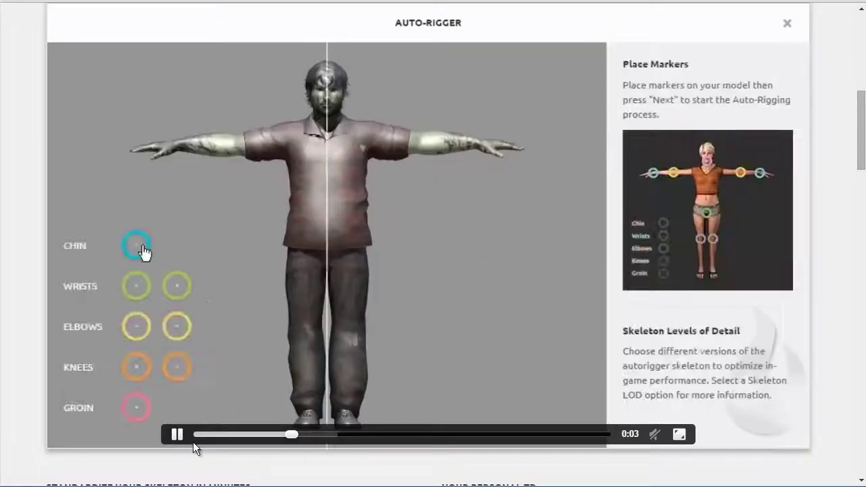
{"action": "left_click", "coordinate": [178, 437]}
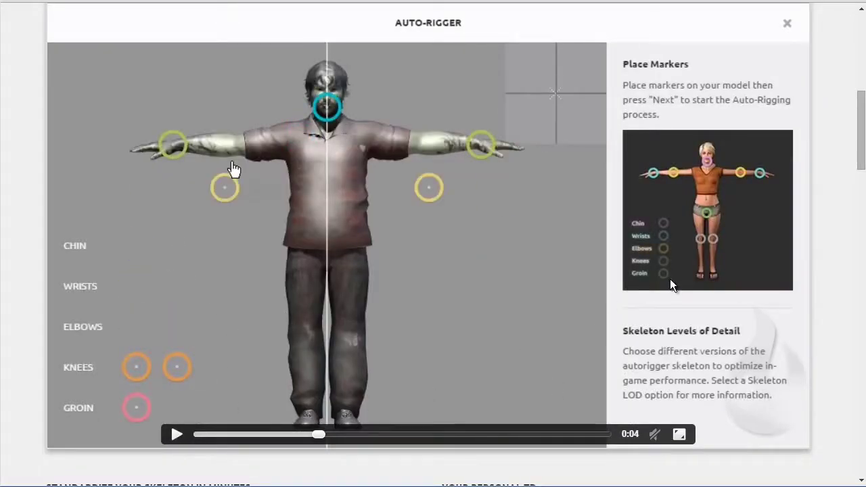
{"action": "scroll", "coordinate": [788, 329], "scroll_direction": "up", "scroll_amount": 1}
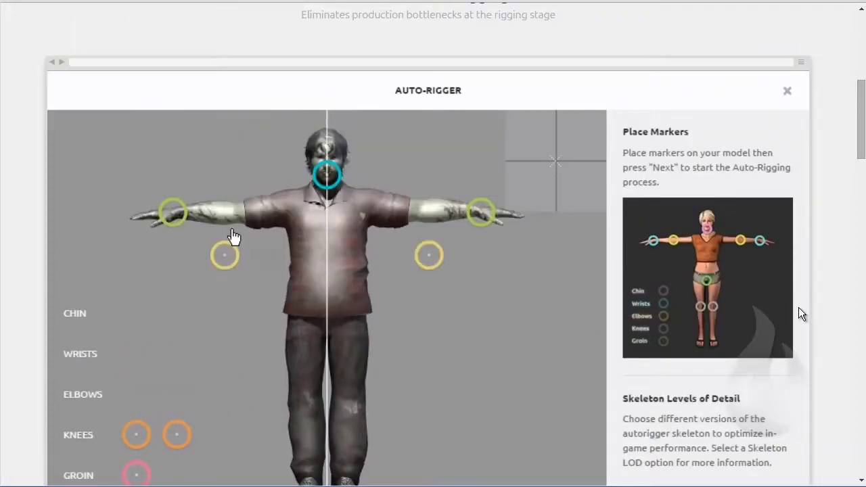
{"action": "scroll", "coordinate": [800, 308], "scroll_direction": "up", "scroll_amount": 6}
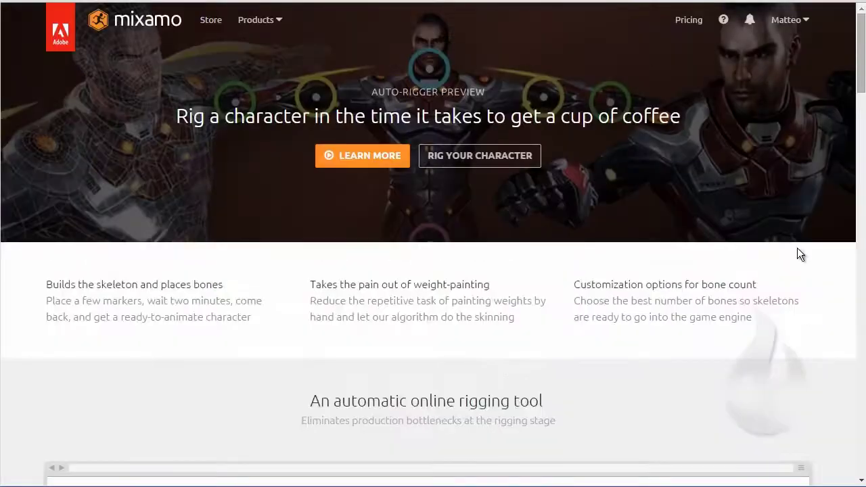
{"action": "mouse_move", "coordinate": [763, 29]}
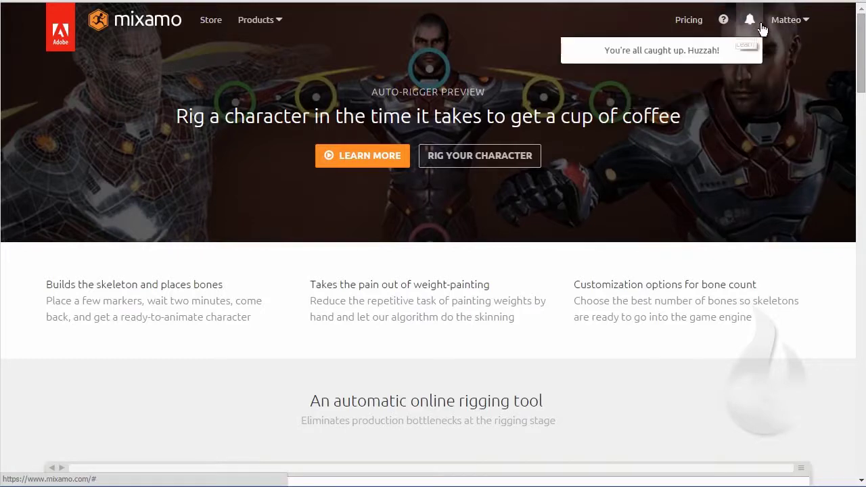
{"action": "mouse_move", "coordinate": [257, 19]}
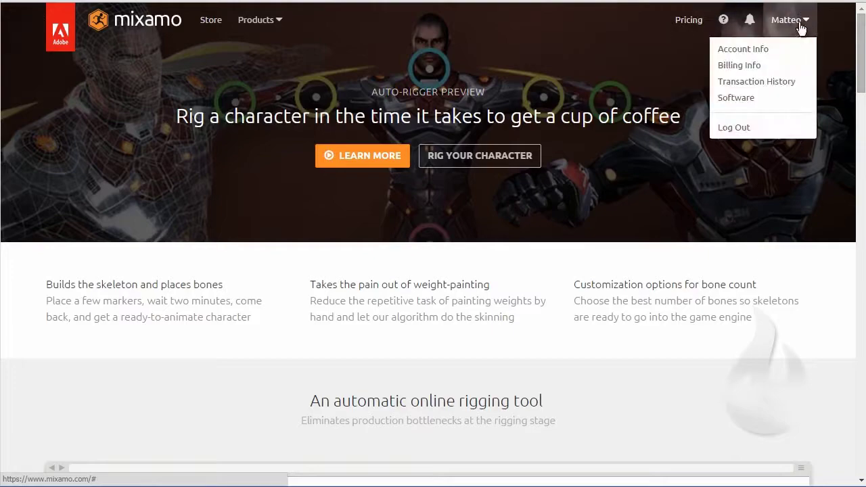
Open the Mixamo store and browse the All listing.
{"action": "left_click", "coordinate": [477, 158]}
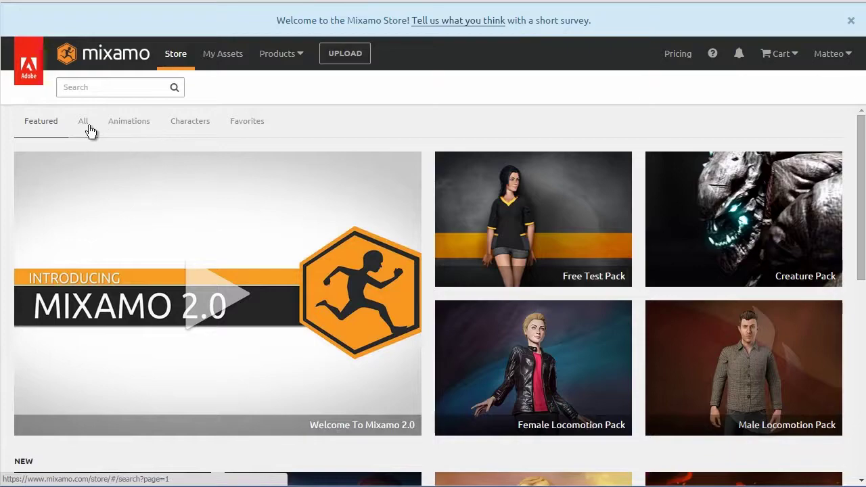
{"action": "left_click", "coordinate": [88, 128]}
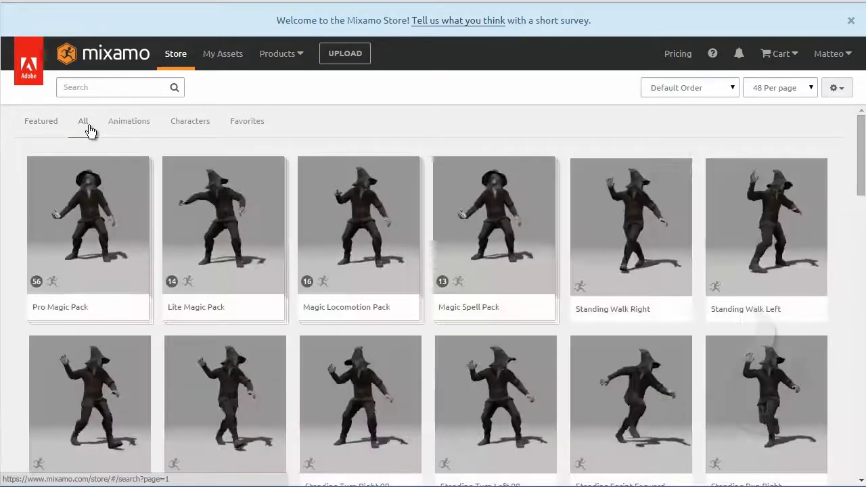
{"action": "scroll", "coordinate": [143, 158], "scroll_direction": "down", "scroll_amount": 1}
{"action": "scroll", "coordinate": [133, 159], "scroll_direction": "down", "scroll_amount": 7}
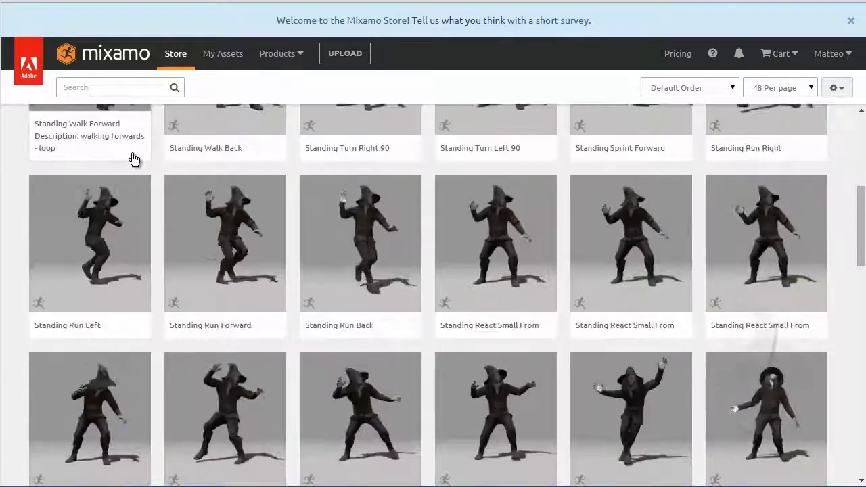
{"action": "scroll", "coordinate": [133, 158], "scroll_direction": "up", "scroll_amount": 4}
{"action": "scroll", "coordinate": [134, 159], "scroll_direction": "up", "scroll_amount": 4}
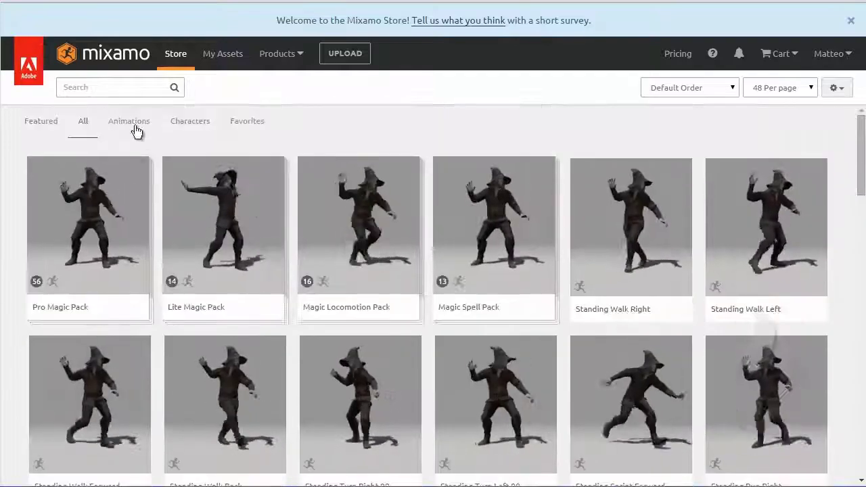
Filter the store to Animations, then Characters, and scroll the character catalog.
{"action": "left_click", "coordinate": [135, 129]}
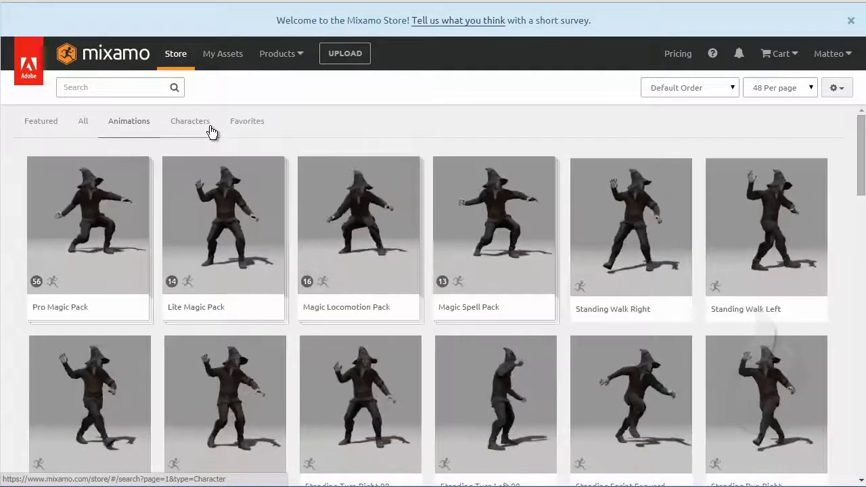
{"action": "left_click", "coordinate": [211, 132]}
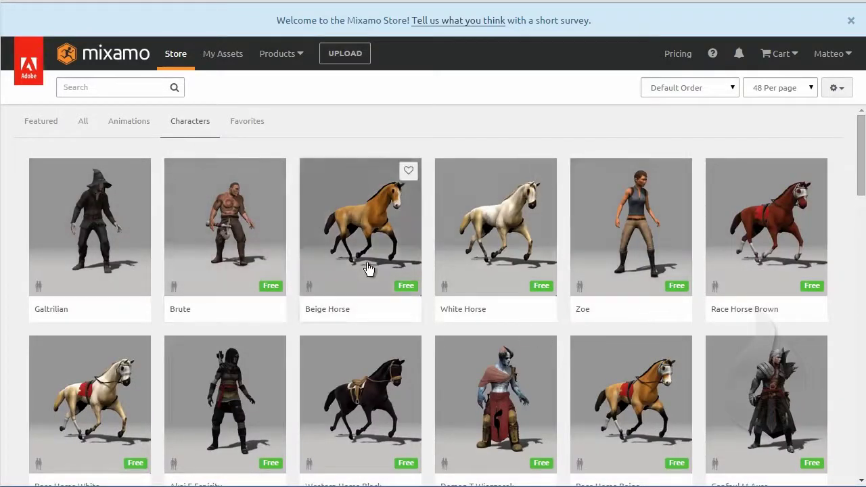
{"action": "scroll", "coordinate": [406, 284], "scroll_direction": "down", "scroll_amount": 1}
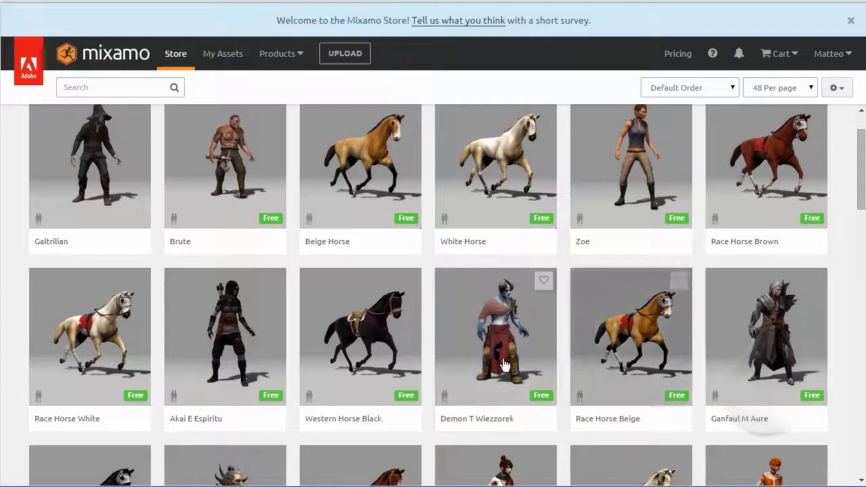
{"action": "scroll", "coordinate": [612, 289], "scroll_direction": "down", "scroll_amount": 6}
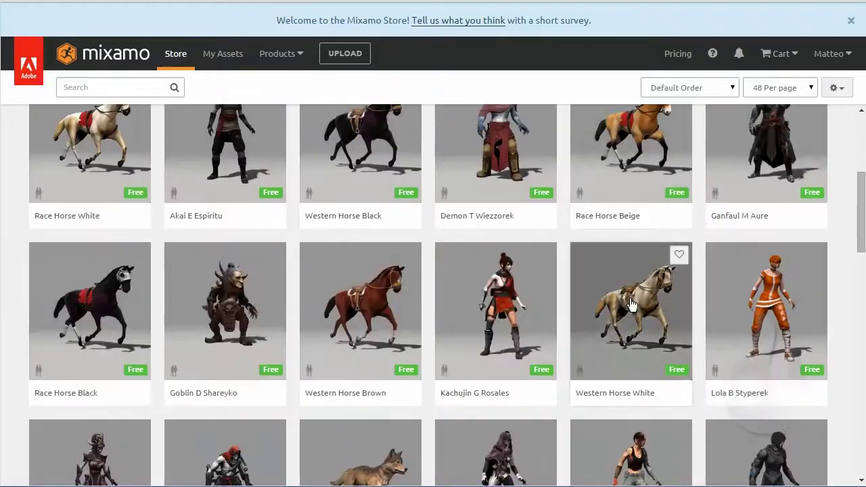
{"action": "scroll", "coordinate": [512, 309], "scroll_direction": "down", "scroll_amount": 4}
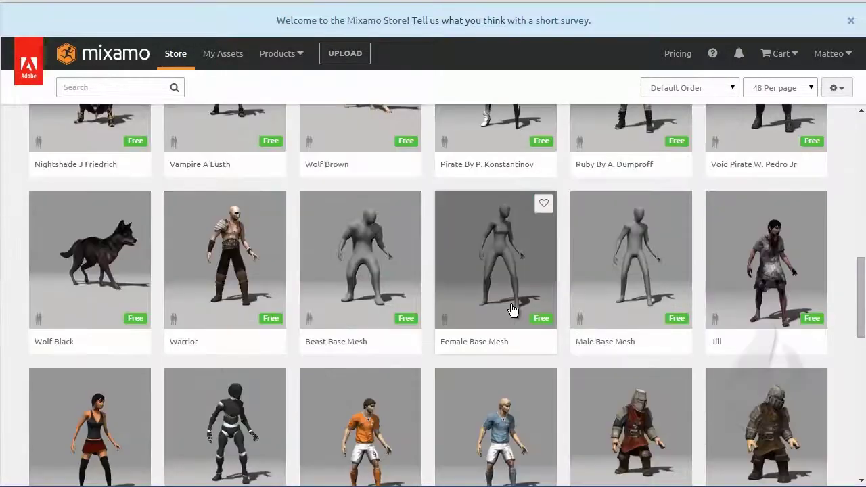
{"action": "scroll", "coordinate": [513, 310], "scroll_direction": "up", "scroll_amount": 6}
{"action": "scroll", "coordinate": [513, 310], "scroll_direction": "up", "scroll_amount": 5}
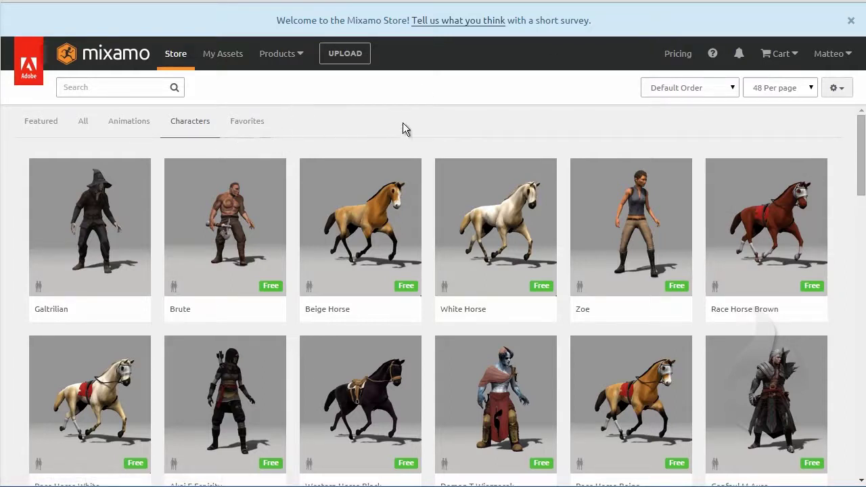
{"action": "scroll", "coordinate": [440, 203], "scroll_direction": "down", "scroll_amount": 2}
Load Demon T Wiezzorek in the preview and orbit around it.
{"action": "left_click", "coordinate": [535, 284]}
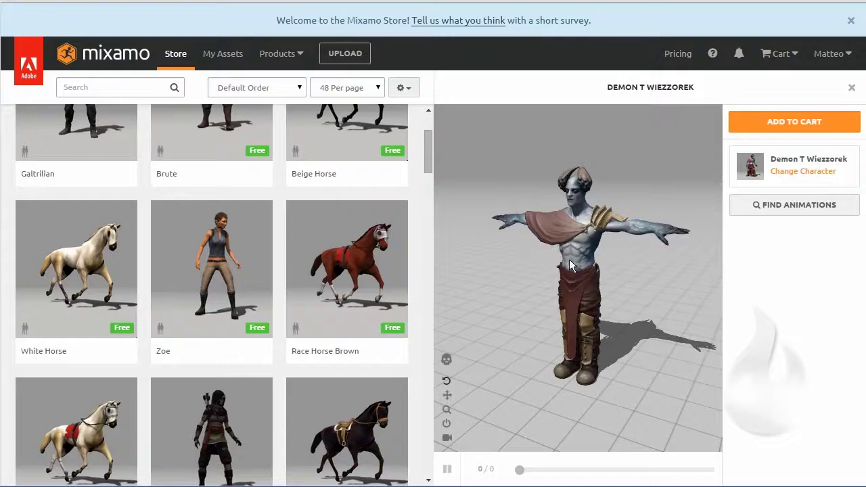
{"action": "left_click_drag", "start_coordinate": [564, 261], "coordinate": [717, 242]}
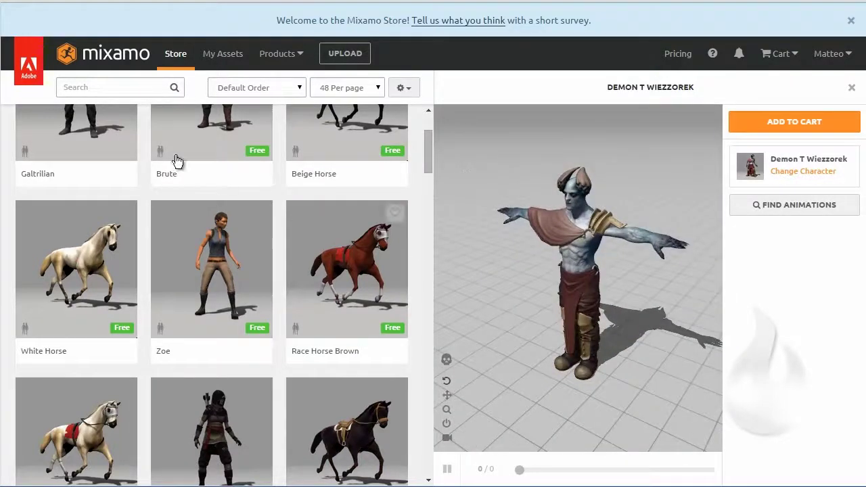
{"action": "scroll", "coordinate": [163, 157], "scroll_direction": "up", "scroll_amount": 2}
Switch to the Animations catalogue and scroll through the results.
{"action": "left_click", "coordinate": [132, 123]}
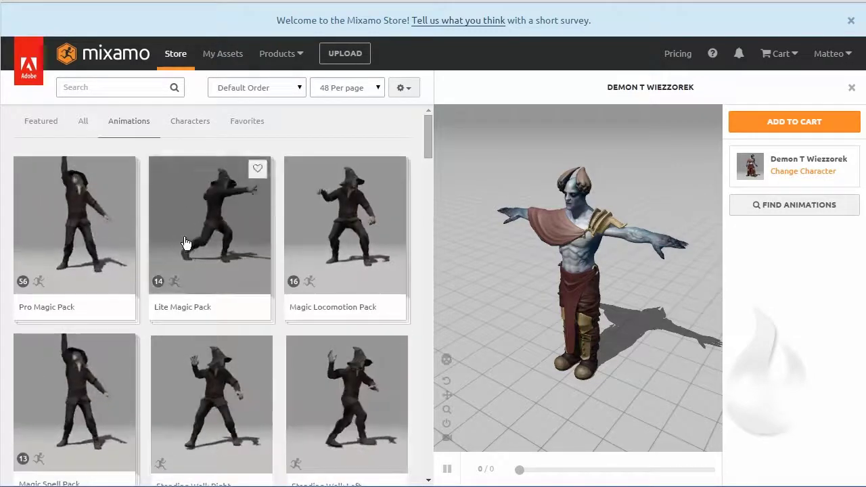
{"action": "scroll", "coordinate": [192, 236], "scroll_direction": "down", "scroll_amount": 4}
{"action": "scroll", "coordinate": [191, 237], "scroll_direction": "down", "scroll_amount": 8}
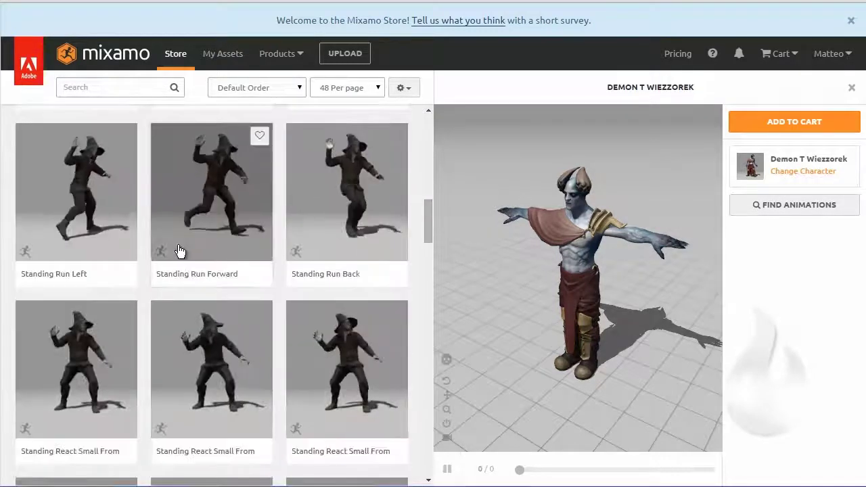
{"action": "scroll", "coordinate": [181, 252], "scroll_direction": "down", "scroll_amount": 8}
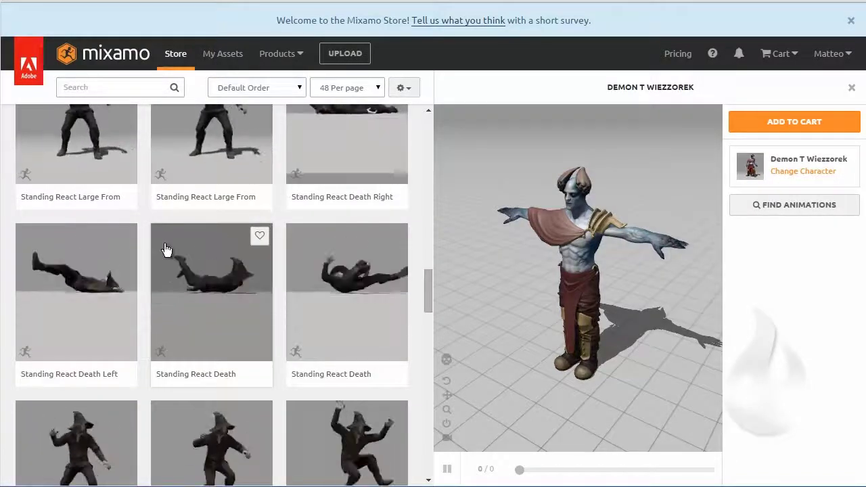
{"action": "scroll", "coordinate": [269, 296], "scroll_direction": "down", "scroll_amount": 4}
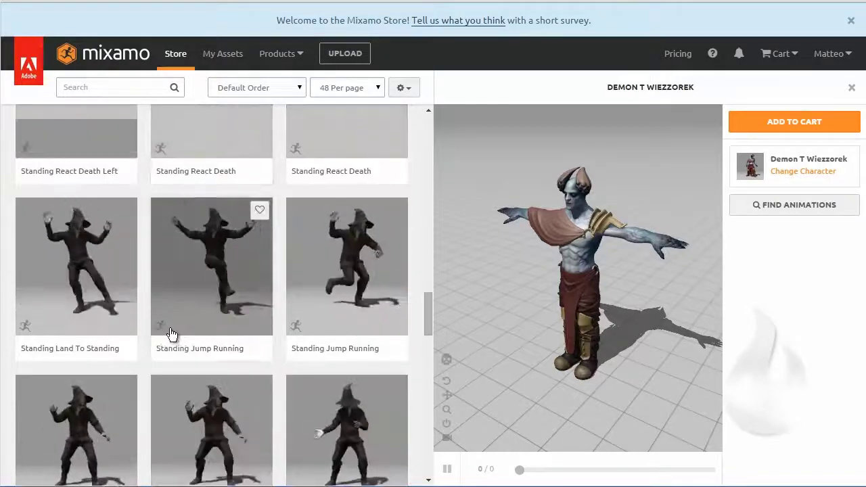
{"action": "scroll", "coordinate": [170, 333], "scroll_direction": "down", "scroll_amount": 5}
{"action": "scroll", "coordinate": [181, 319], "scroll_direction": "down", "scroll_amount": 5}
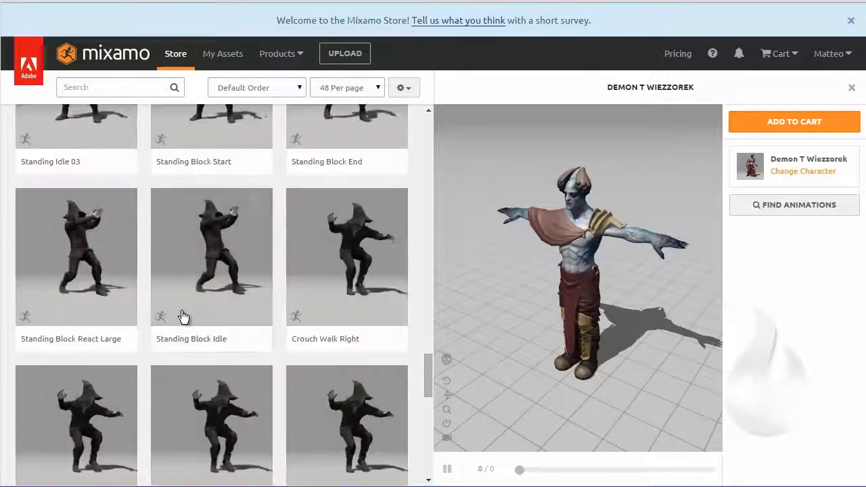
{"action": "scroll", "coordinate": [182, 318], "scroll_direction": "up", "scroll_amount": 10}
{"action": "scroll", "coordinate": [183, 319], "scroll_direction": "up", "scroll_amount": 5}
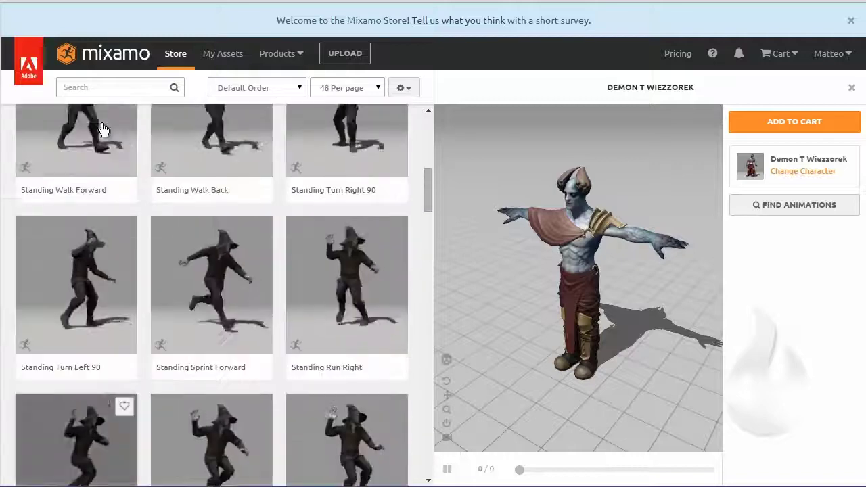
Filter the animation results to the Sport genre.
{"action": "left_click", "coordinate": [115, 87]}
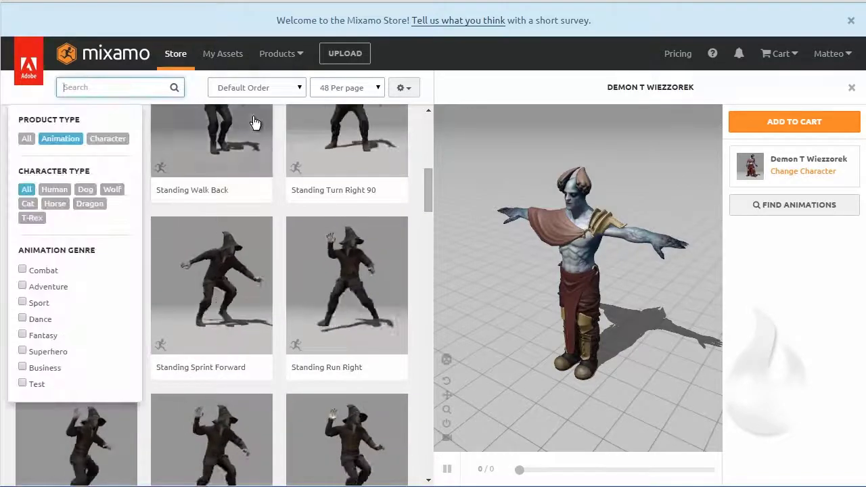
{"action": "left_click", "coordinate": [39, 304]}
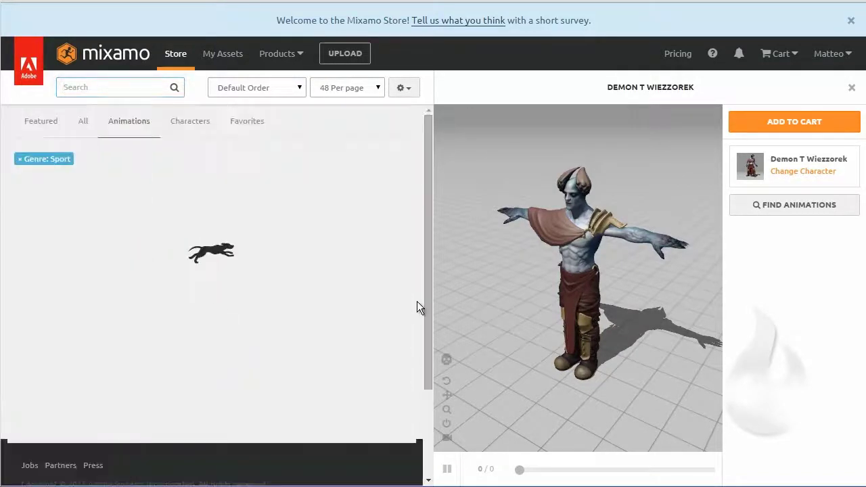
{"action": "scroll", "coordinate": [318, 155], "scroll_direction": "down", "scroll_amount": 3}
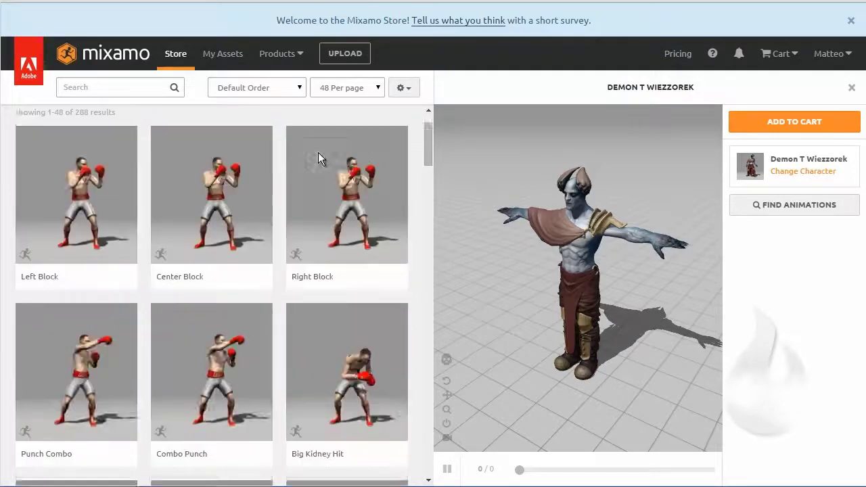
{"action": "scroll", "coordinate": [320, 159], "scroll_direction": "down", "scroll_amount": 9}
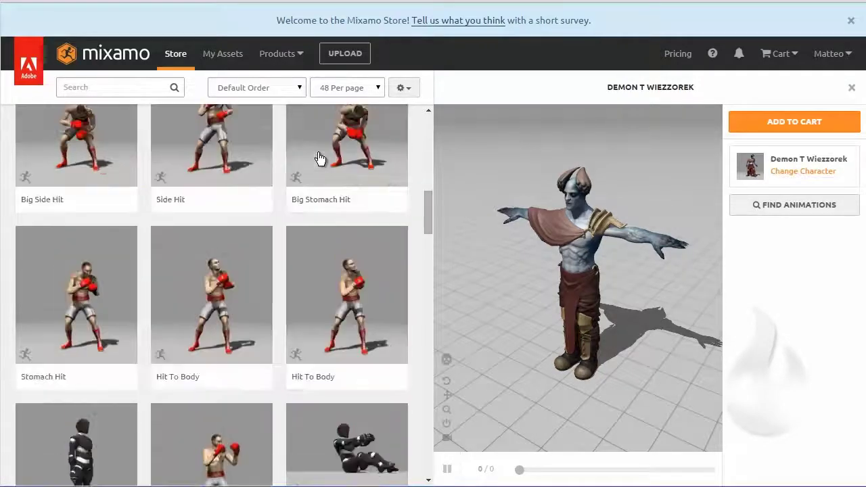
{"action": "scroll", "coordinate": [321, 158], "scroll_direction": "down", "scroll_amount": 2}
Preview Circle Crunch on the demon and orbit to view it from below.
{"action": "left_click", "coordinate": [321, 158]}
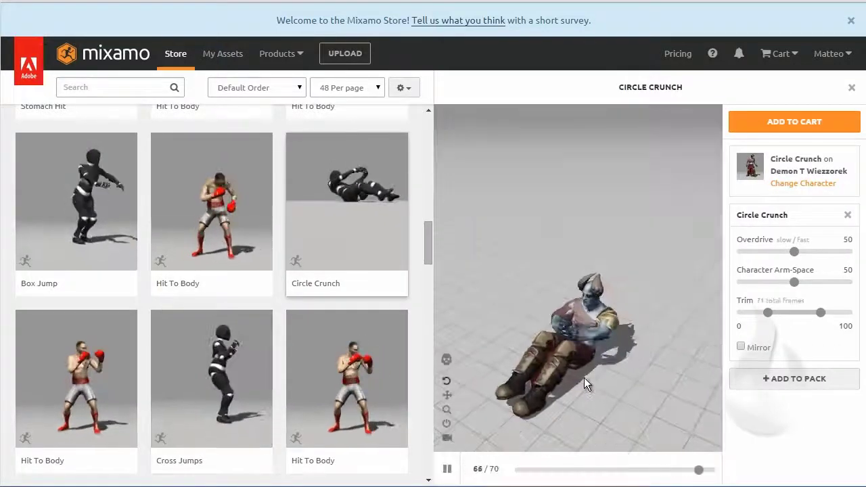
{"action": "left_click_drag", "start_coordinate": [581, 378], "coordinate": [648, 351]}
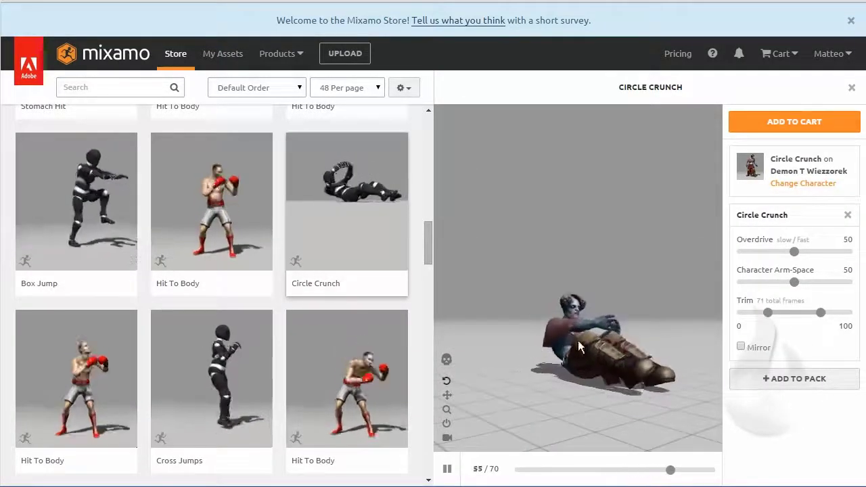
{"action": "left_click_drag", "start_coordinate": [571, 339], "coordinate": [593, 277]}
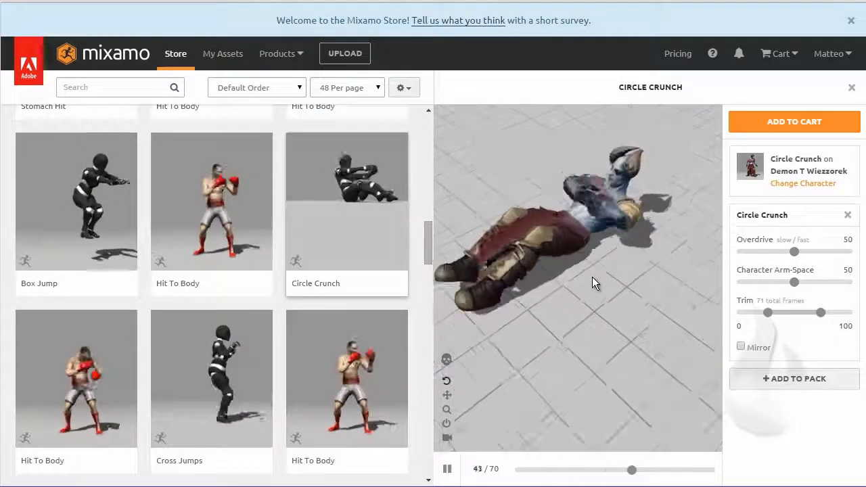
{"action": "scroll", "coordinate": [592, 277], "scroll_direction": "down", "scroll_amount": 5}
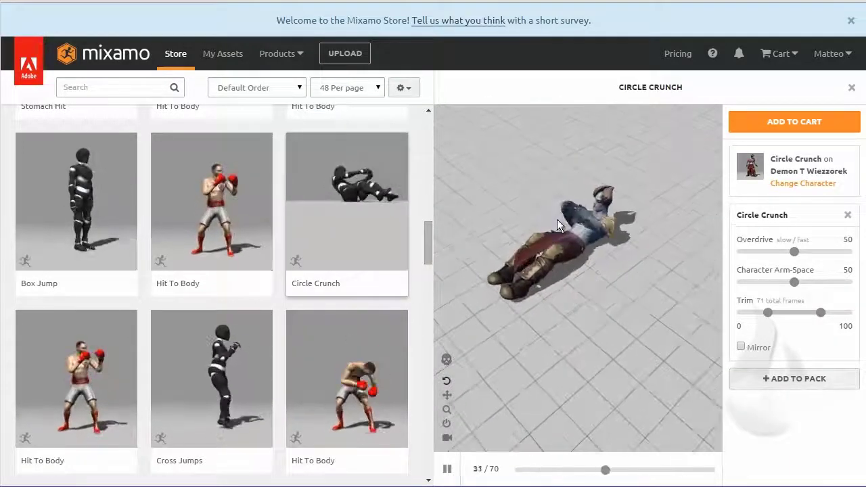
{"action": "scroll", "coordinate": [563, 232], "scroll_direction": "up", "scroll_amount": 3}
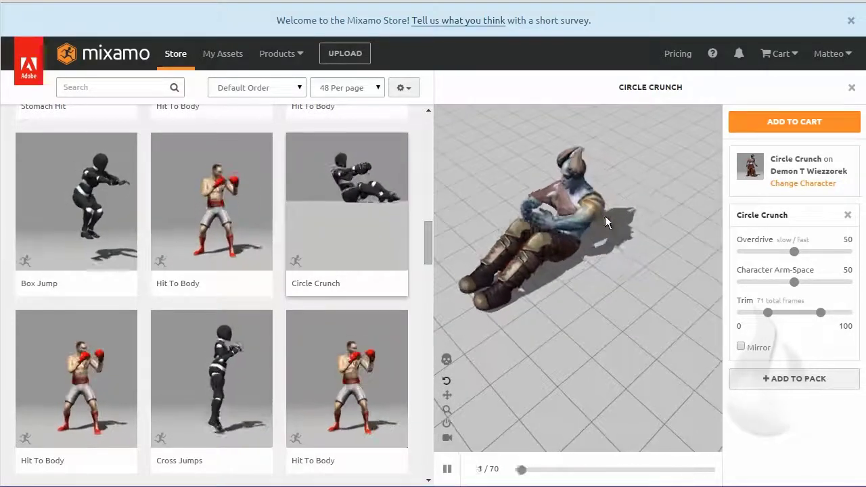
{"action": "left_click_drag", "start_coordinate": [561, 237], "coordinate": [575, 292]}
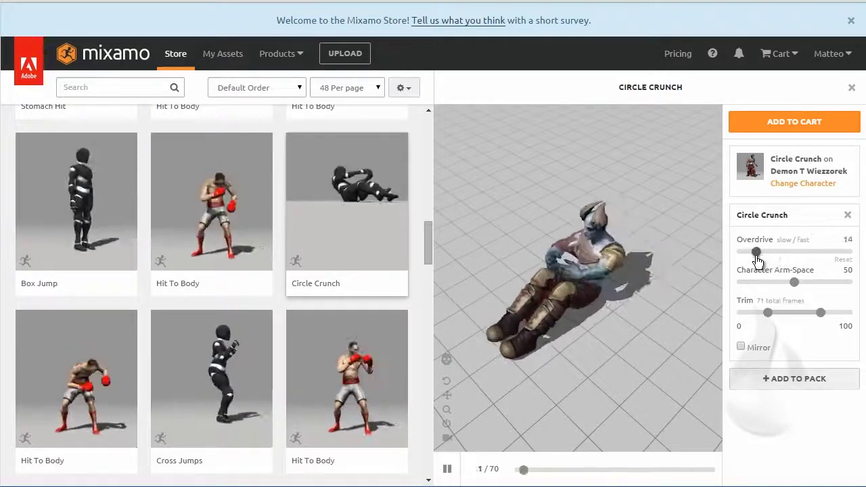
Set Circle Crunch Overdrive to 78 and Character Arm-Space to 36.
{"action": "left_click_drag", "start_coordinate": [757, 260], "coordinate": [757, 263]}
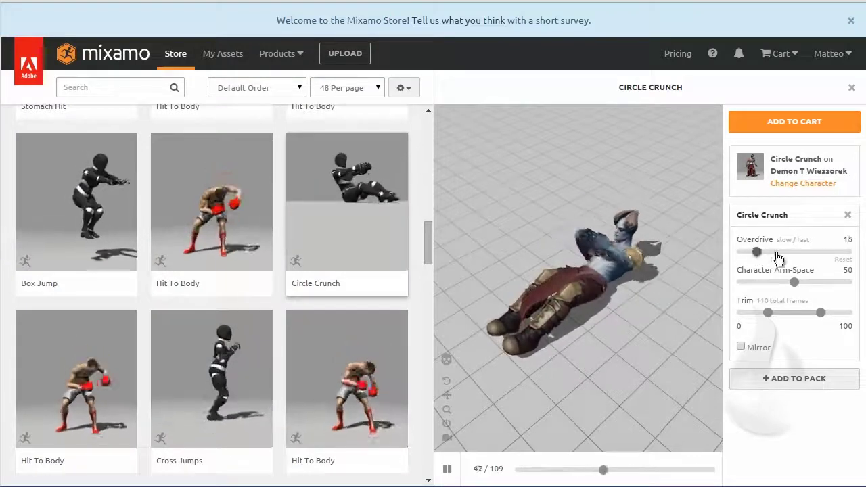
{"action": "left_click_drag", "start_coordinate": [824, 259], "coordinate": [826, 257]}
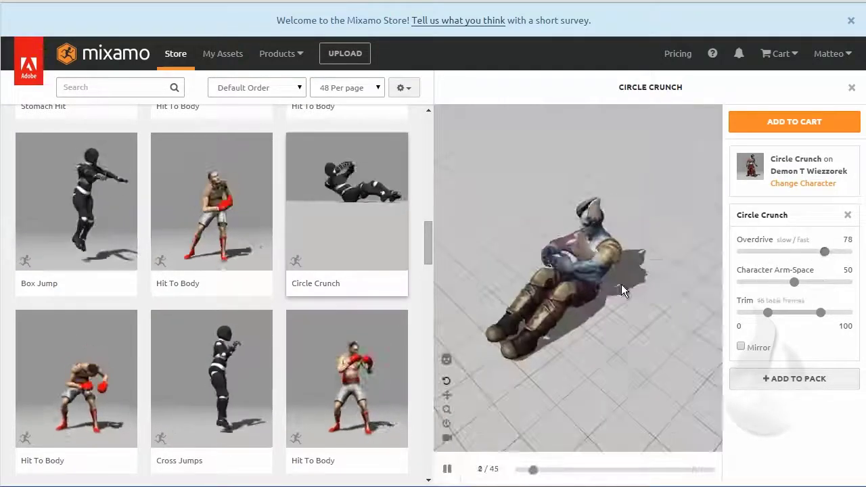
{"action": "left_click_drag", "start_coordinate": [797, 285], "coordinate": [780, 282]}
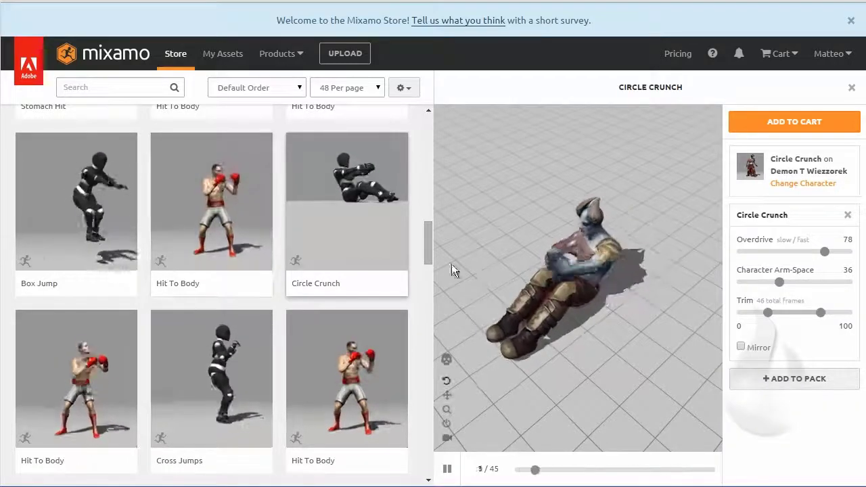
{"action": "scroll", "coordinate": [178, 251], "scroll_direction": "down", "scroll_amount": 4}
{"action": "scroll", "coordinate": [177, 251], "scroll_direction": "down", "scroll_amount": 12}
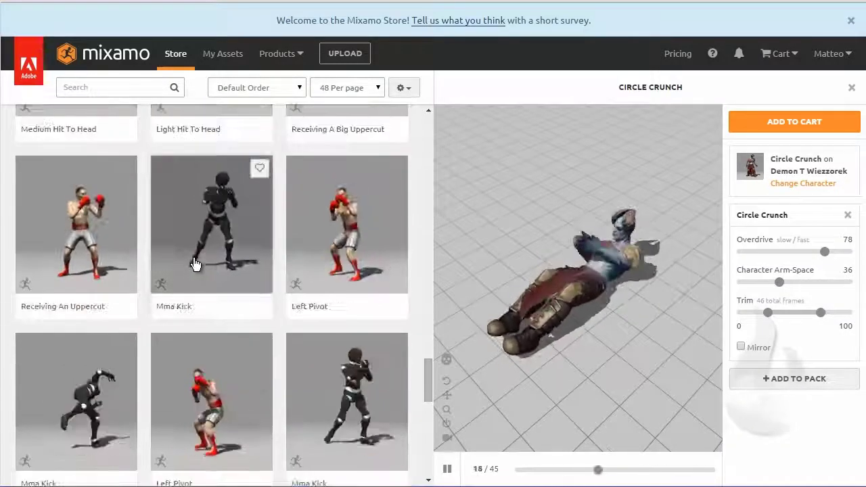
Preview the Mma Kick animation on the demon and orbit it.
{"action": "left_click", "coordinate": [176, 251]}
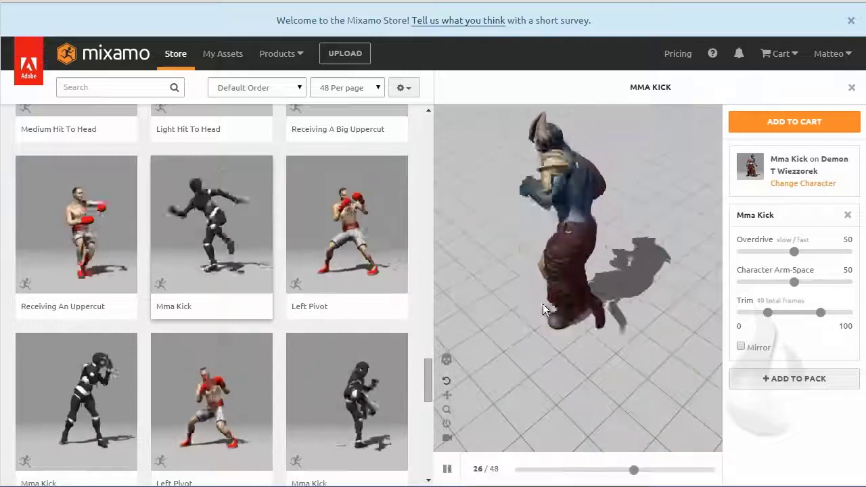
{"action": "left_click_drag", "start_coordinate": [543, 304], "coordinate": [586, 351]}
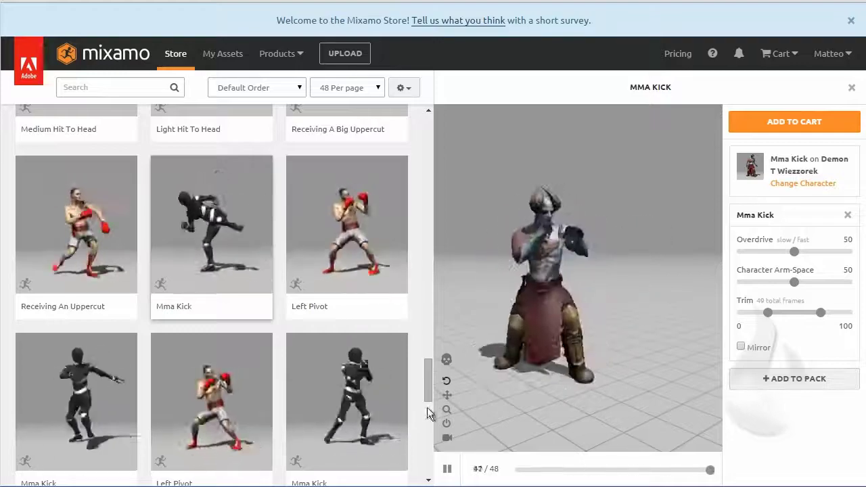
{"action": "scroll", "coordinate": [190, 149], "scroll_direction": "up", "scroll_amount": 10}
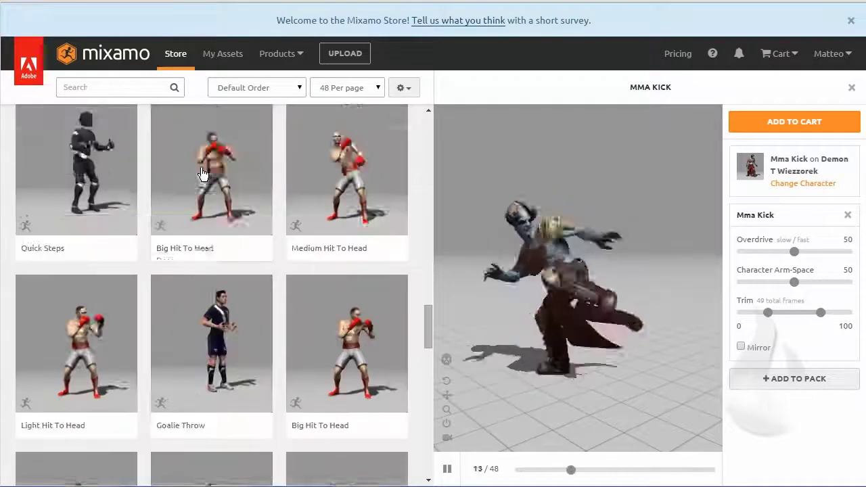
{"action": "scroll", "coordinate": [203, 173], "scroll_direction": "up", "scroll_amount": 15}
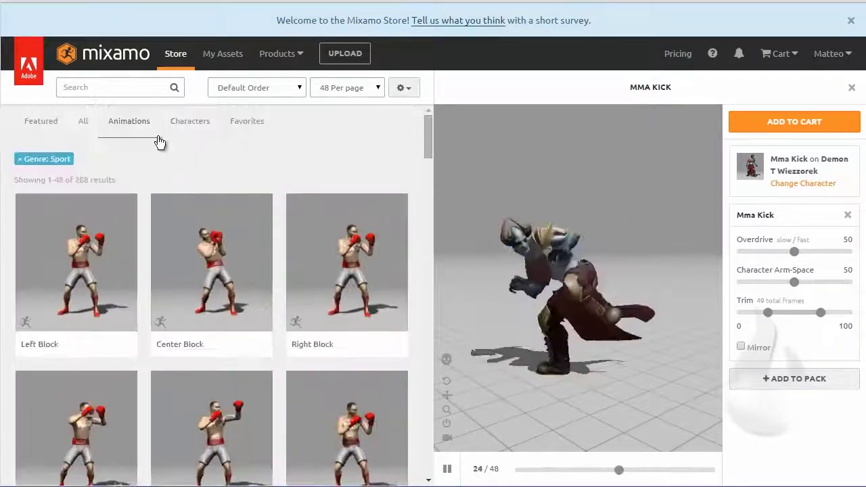
Replace the Sport filter with the Superhero genre and preview Swing To Land.
{"action": "left_click", "coordinate": [134, 129]}
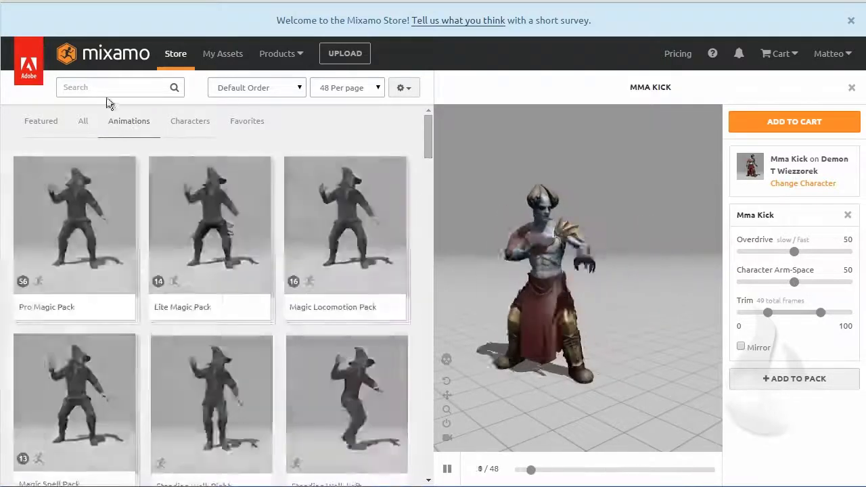
{"action": "left_click", "coordinate": [107, 88]}
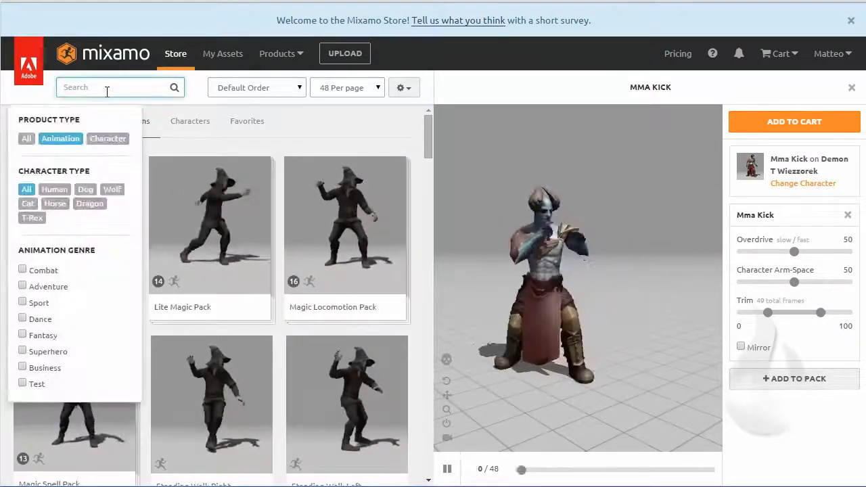
{"action": "left_click", "coordinate": [61, 351]}
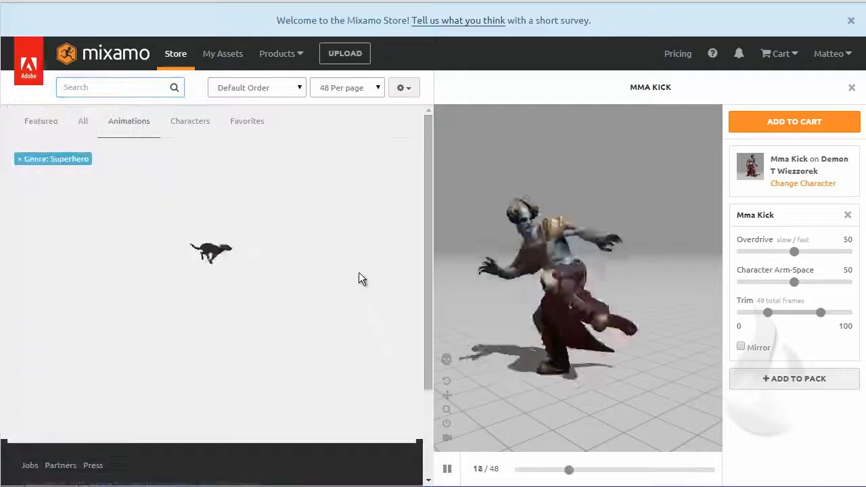
{"action": "scroll", "coordinate": [228, 271], "scroll_direction": "down", "scroll_amount": 1}
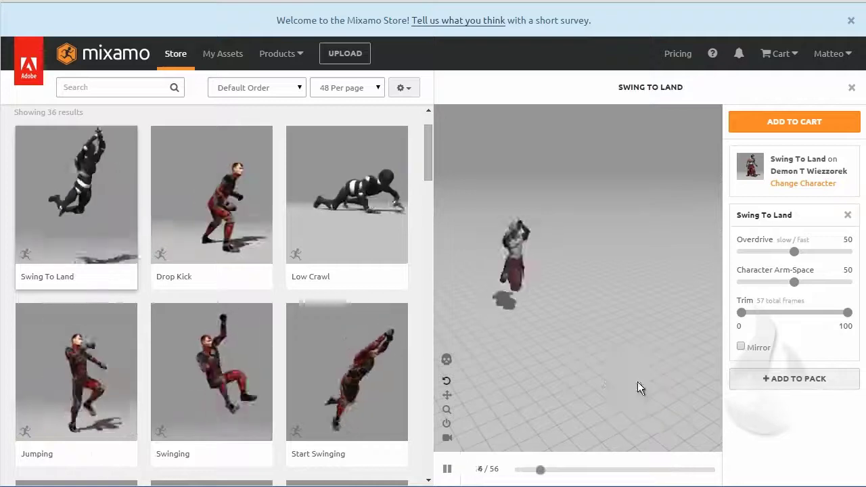
{"action": "mouse_move", "coordinate": [96, 265]}
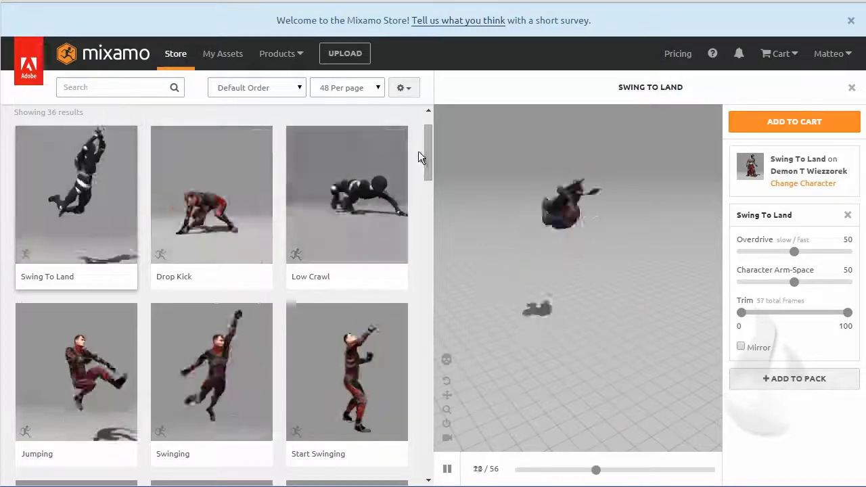
{"action": "scroll", "coordinate": [427, 147], "scroll_direction": "up", "scroll_amount": 1}
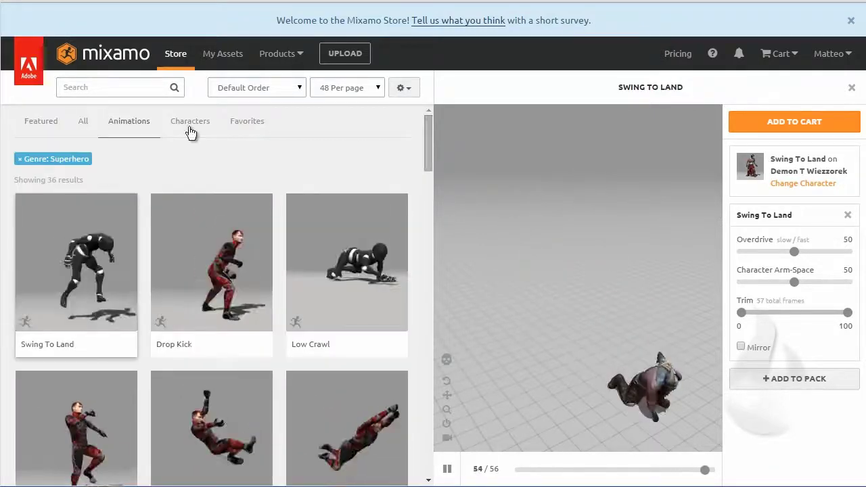
Show Favorites: Dying, Falling Forward Death, Flying Back Death and Swing To Land.
{"action": "left_click", "coordinate": [247, 124]}
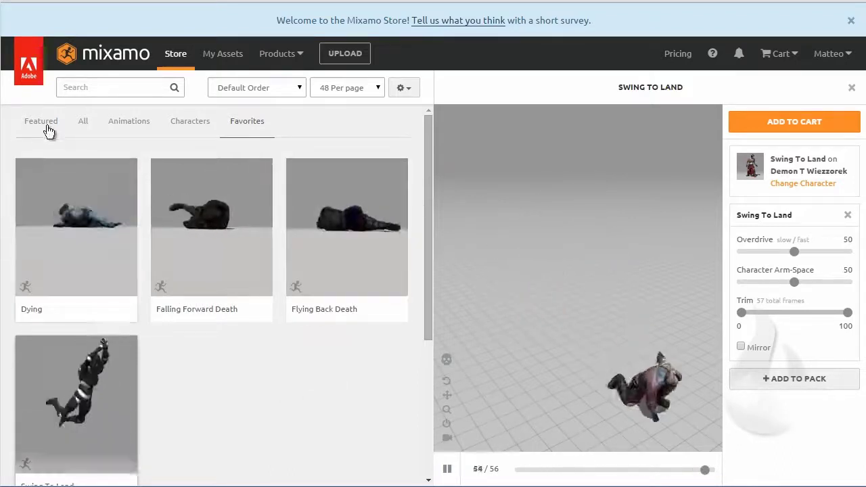
Open the Characters tab and scroll through the 'walk' search results.
{"action": "left_click", "coordinate": [187, 125]}
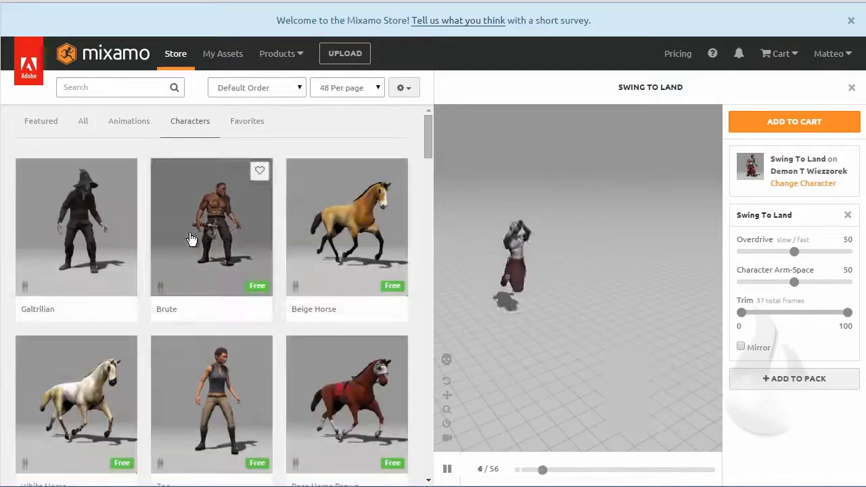
{"action": "scroll", "coordinate": [192, 244], "scroll_direction": "down", "scroll_amount": 10}
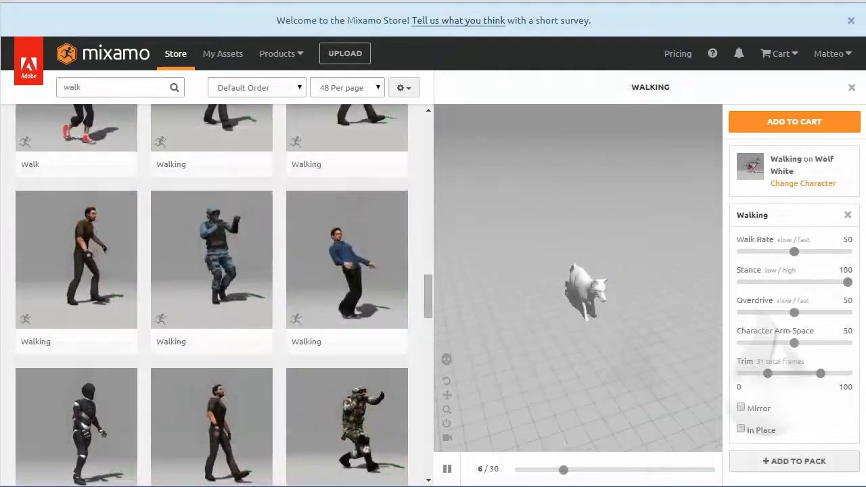
{"action": "scroll", "coordinate": [226, 306], "scroll_direction": "down", "scroll_amount": 5}
{"action": "scroll", "coordinate": [404, 294], "scroll_direction": "down", "scroll_amount": 5}
{"action": "scroll", "coordinate": [404, 304], "scroll_direction": "up", "scroll_amount": 3}
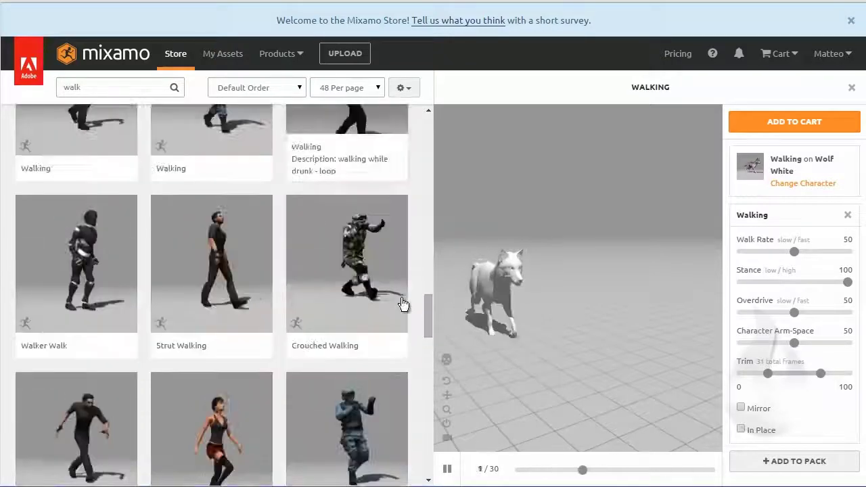
{"action": "scroll", "coordinate": [404, 304], "scroll_direction": "down", "scroll_amount": 10}
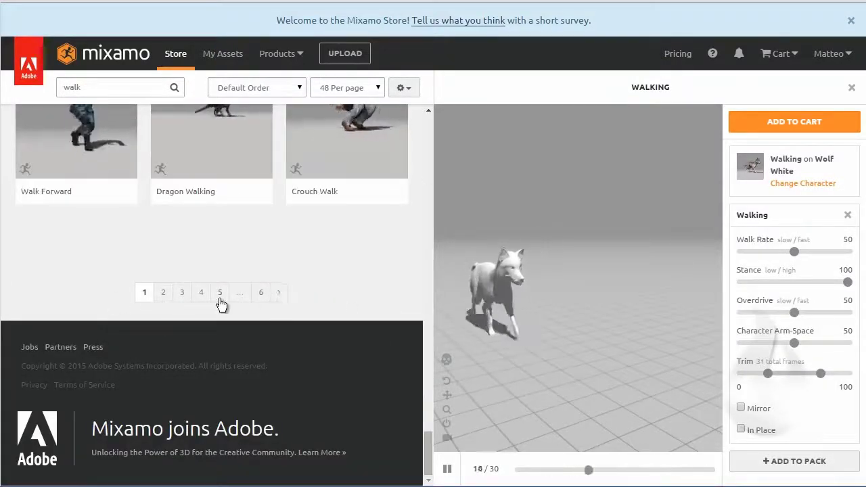
Jump to page 5 (results 193–240 of 288) and scroll through it.
{"action": "left_click", "coordinate": [220, 298]}
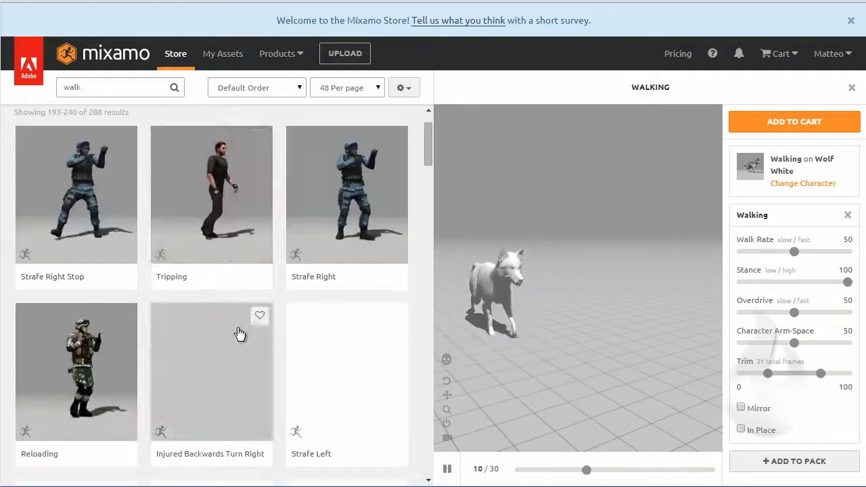
{"action": "scroll", "coordinate": [243, 332], "scroll_direction": "down", "scroll_amount": 3}
{"action": "scroll", "coordinate": [248, 327], "scroll_direction": "down", "scroll_amount": 2}
{"action": "scroll", "coordinate": [248, 327], "scroll_direction": "up", "scroll_amount": 3}
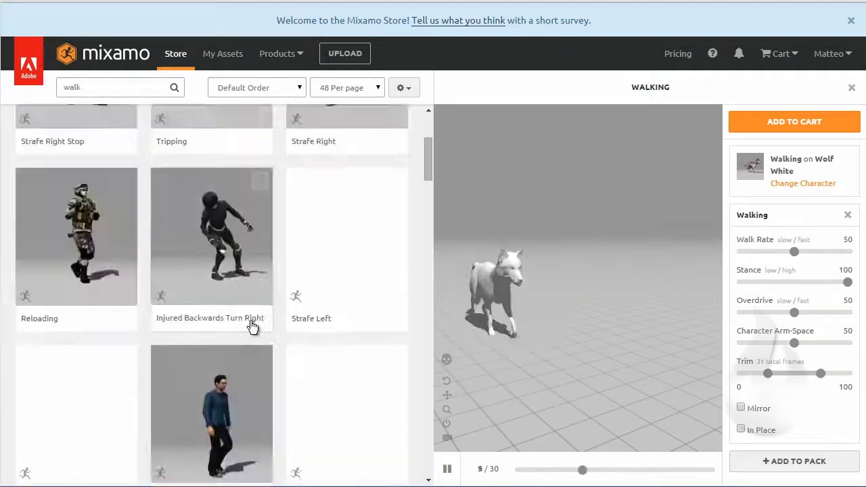
{"action": "scroll", "coordinate": [277, 285], "scroll_direction": "down", "scroll_amount": 3}
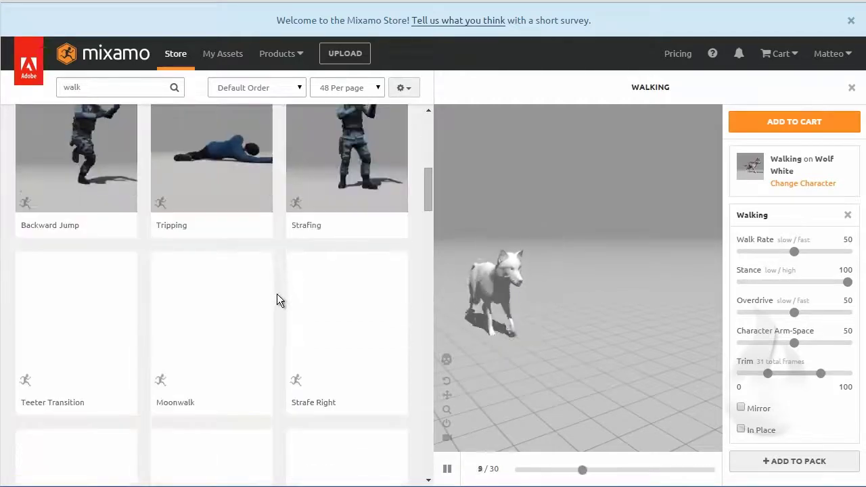
{"action": "scroll", "coordinate": [280, 304], "scroll_direction": "up", "scroll_amount": 6}
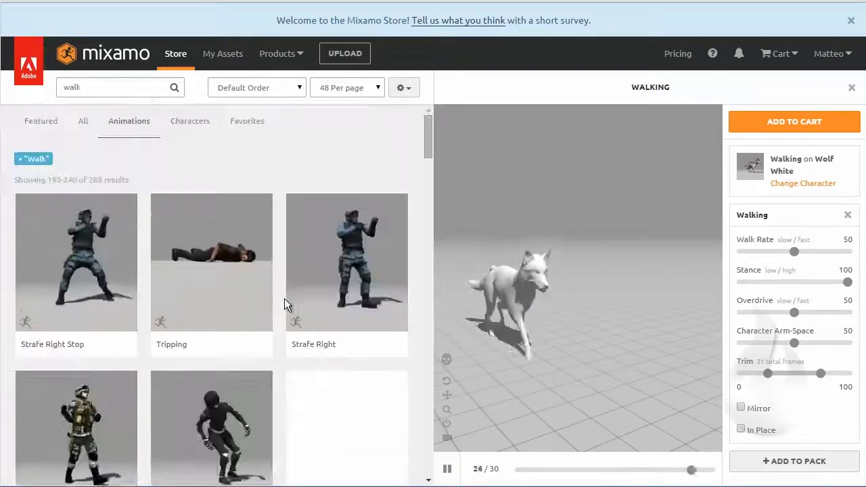
Orbit Wolf White, return to Featured, and open the Upload a Character dialog.
{"action": "left_click", "coordinate": [179, 125]}
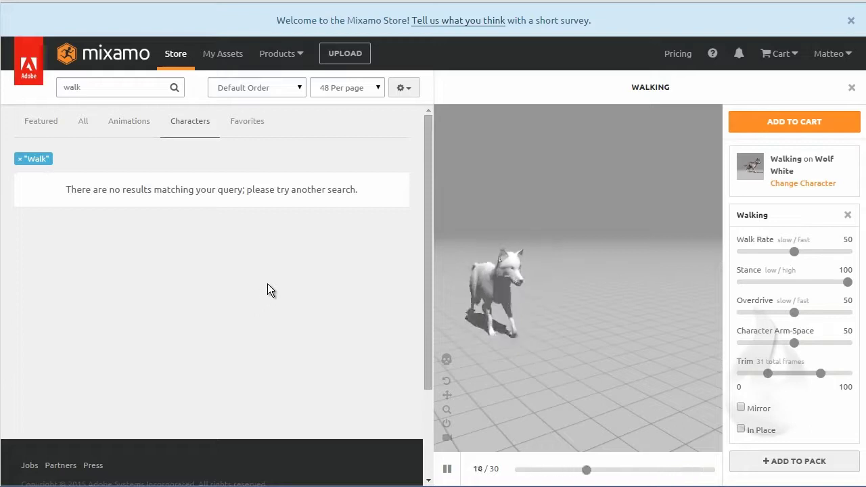
{"action": "left_click_drag", "start_coordinate": [612, 258], "coordinate": [562, 223]}
{"action": "left_click", "coordinate": [42, 126]}
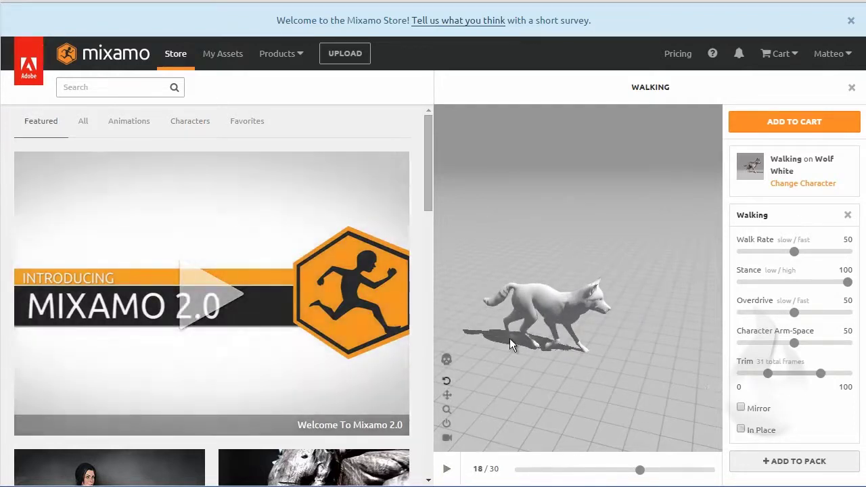
{"action": "left_click", "coordinate": [357, 56]}
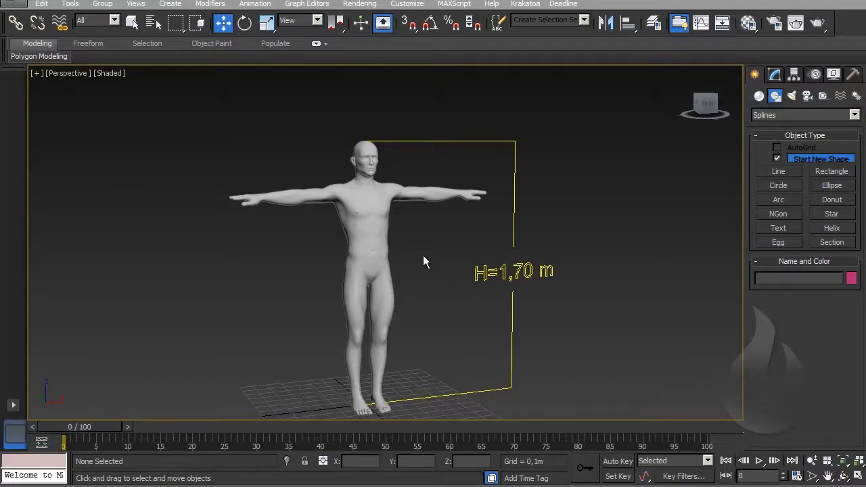
Confirm units: Metric Meters display and 1,0 Centimeters per system unit.
{"action": "left_click", "coordinate": [407, 4]}
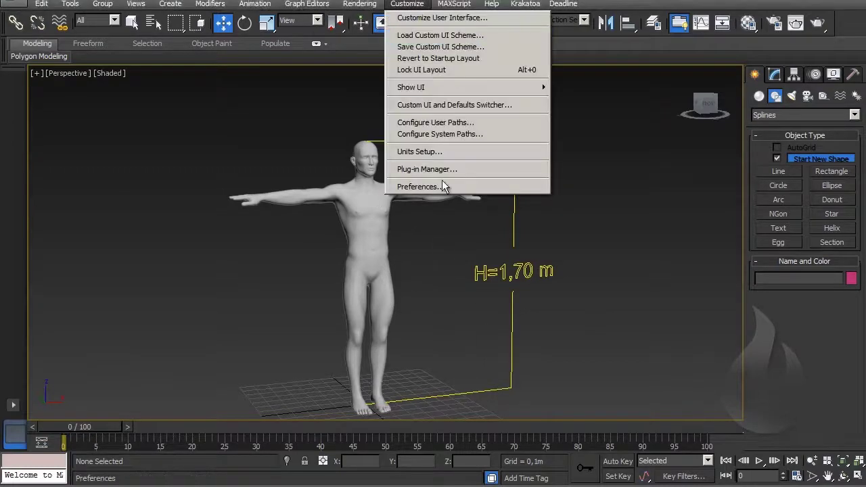
{"action": "left_click", "coordinate": [420, 151]}
{"action": "left_click", "coordinate": [412, 129]}
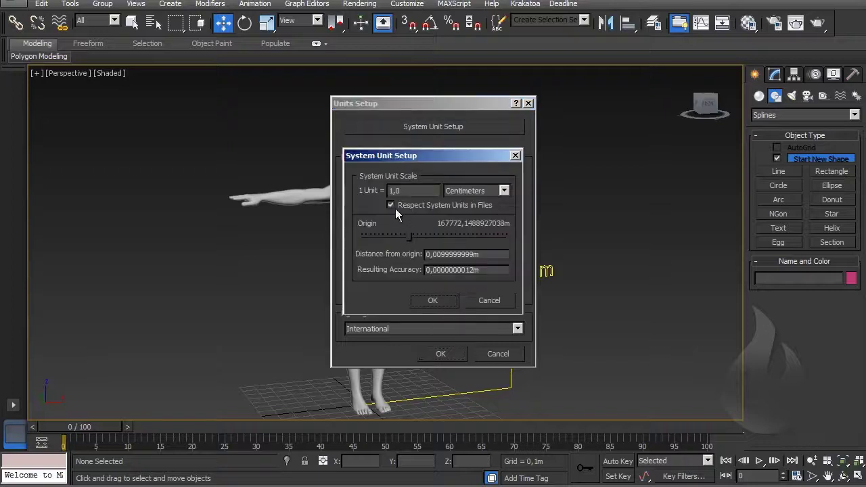
{"action": "left_click", "coordinate": [433, 300]}
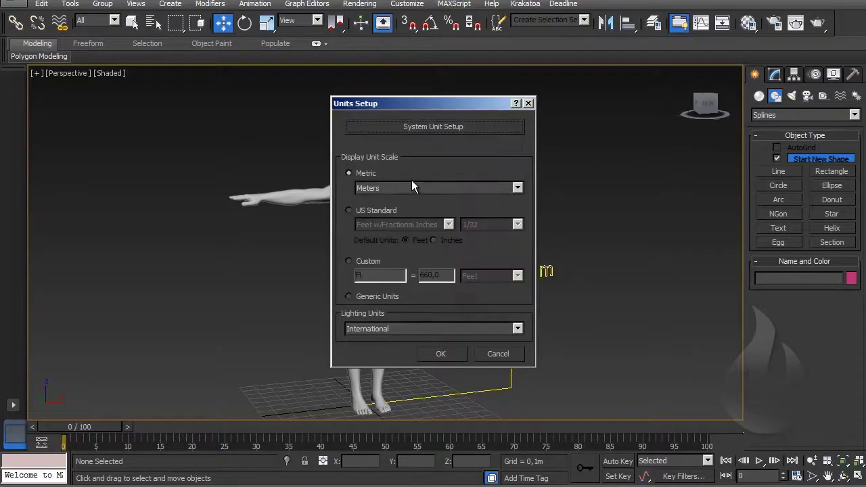
{"action": "left_click", "coordinate": [449, 357]}
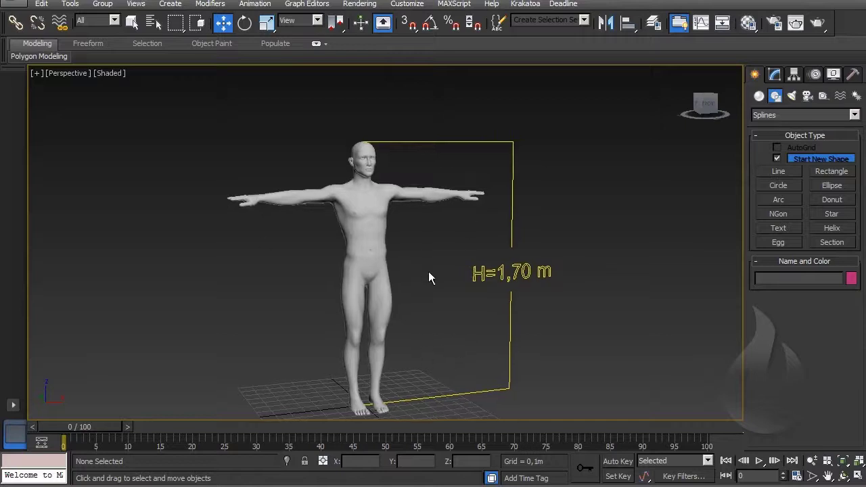
Pan and zoom the viewport to frame the body001 figure.
{"action": "middle_click_drag", "start_coordinate": [436, 248], "coordinate": [349, 246]}
{"action": "scroll", "coordinate": [430, 217], "scroll_direction": "up", "scroll_amount": 3}
{"action": "scroll", "coordinate": [349, 294], "scroll_direction": "down", "scroll_amount": 3}
Export the selected body001 as man_test_2 FBX to the Desktop.
{"action": "left_click_drag", "start_coordinate": [362, 270], "coordinate": [369, 271]}
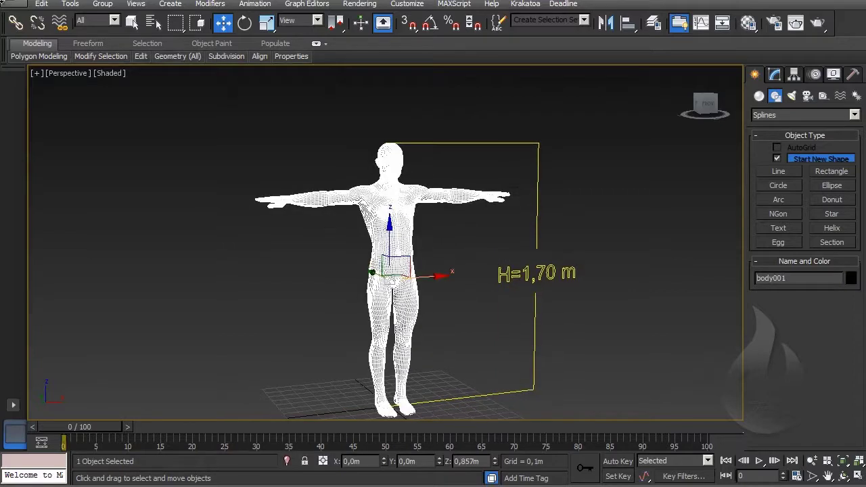
{"action": "left_click", "coordinate": [15, 7]}
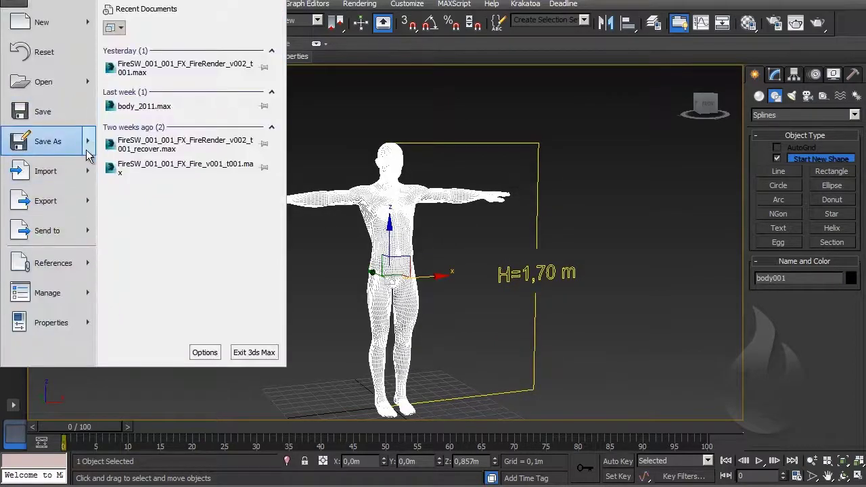
{"action": "mouse_move", "coordinate": [88, 201]}
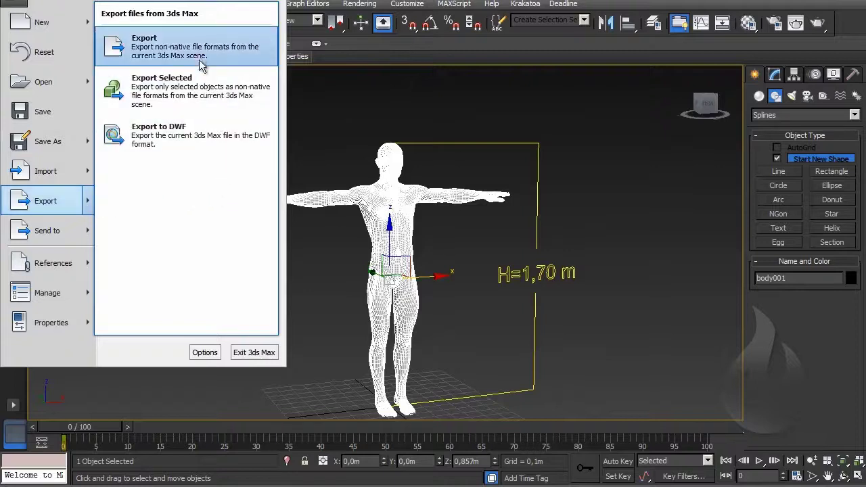
{"action": "left_click", "coordinate": [214, 99]}
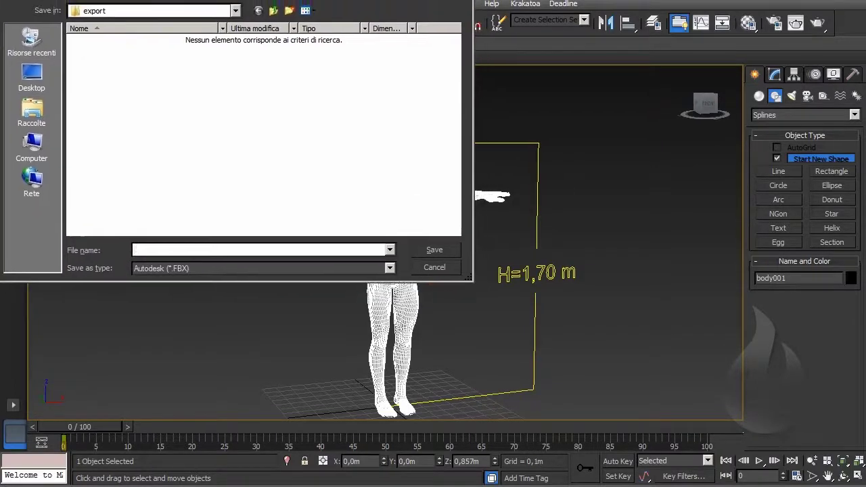
{"action": "left_click", "coordinate": [30, 87]}
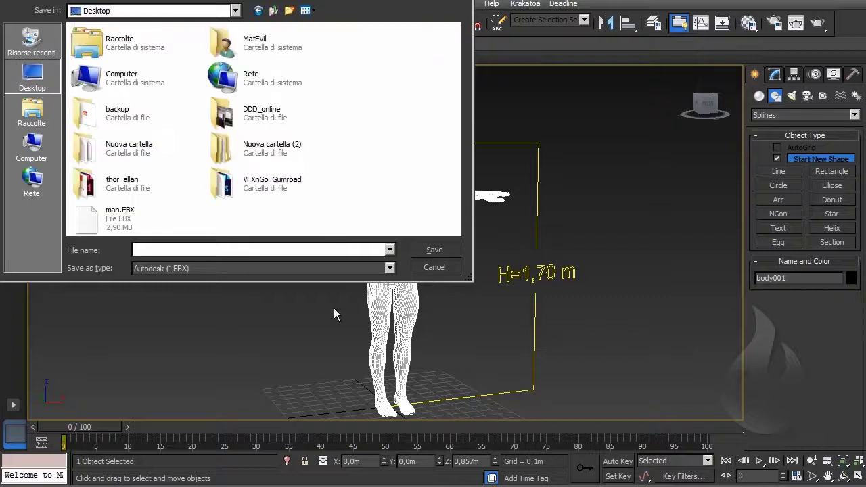
{"action": "left_click", "coordinate": [222, 248]}
{"action": "type", "text": "man_"}
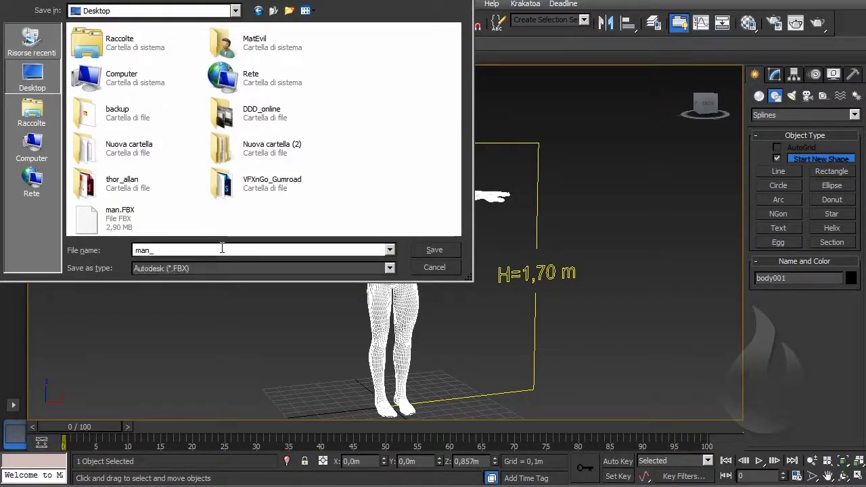
{"action": "type", "text": "test_2"}
{"action": "left_click", "coordinate": [433, 251]}
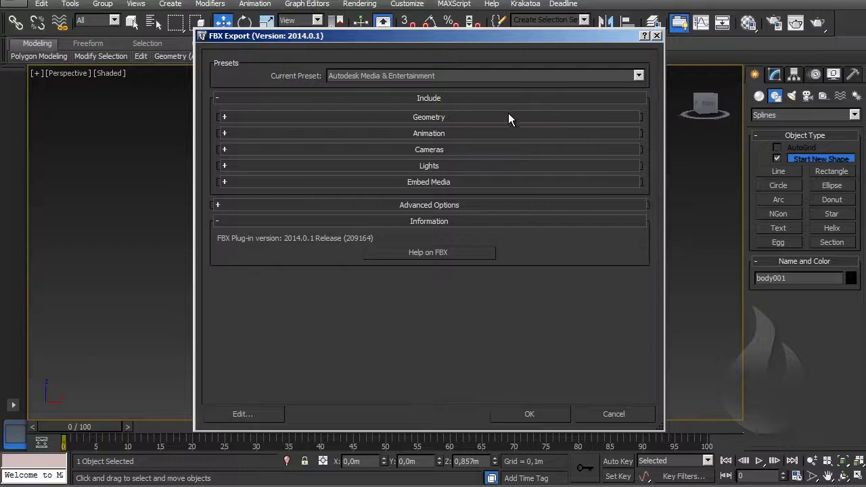
{"action": "left_click", "coordinate": [506, 118]}
Review the geometry, animation, bake-animation and character sections of the FBX Export dialog.
{"action": "left_click", "coordinate": [437, 116]}
{"action": "left_click", "coordinate": [438, 135]}
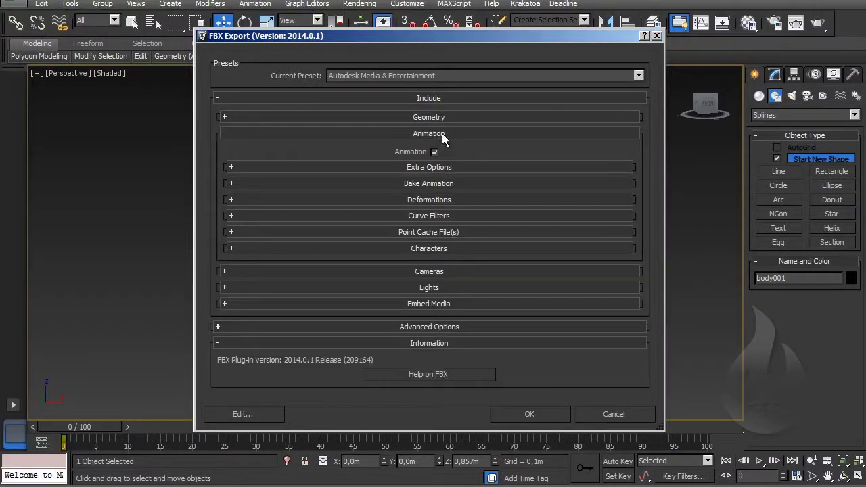
{"action": "left_click", "coordinate": [442, 134]}
{"action": "left_click", "coordinate": [442, 133]}
{"action": "left_click", "coordinate": [445, 186]}
{"action": "left_click", "coordinate": [444, 185]}
{"action": "left_click", "coordinate": [461, 248]}
{"action": "scroll", "coordinate": [417, 178], "scroll_direction": "down", "scroll_amount": 1}
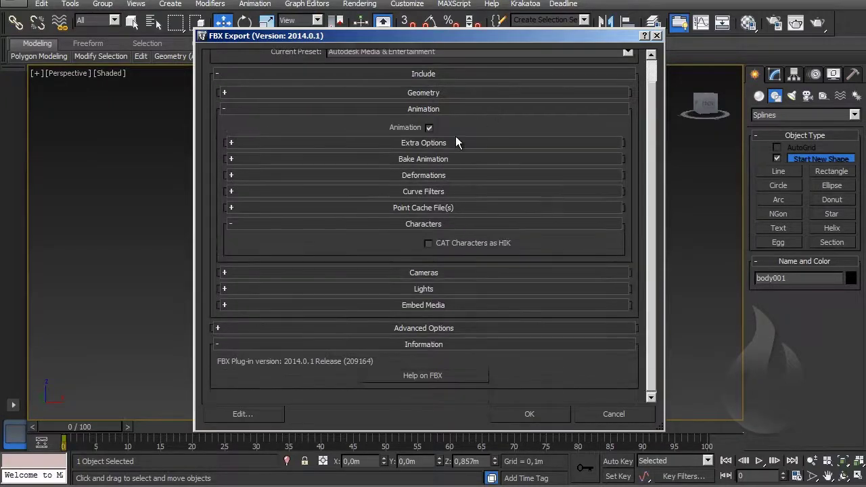
{"action": "left_click", "coordinate": [422, 224]}
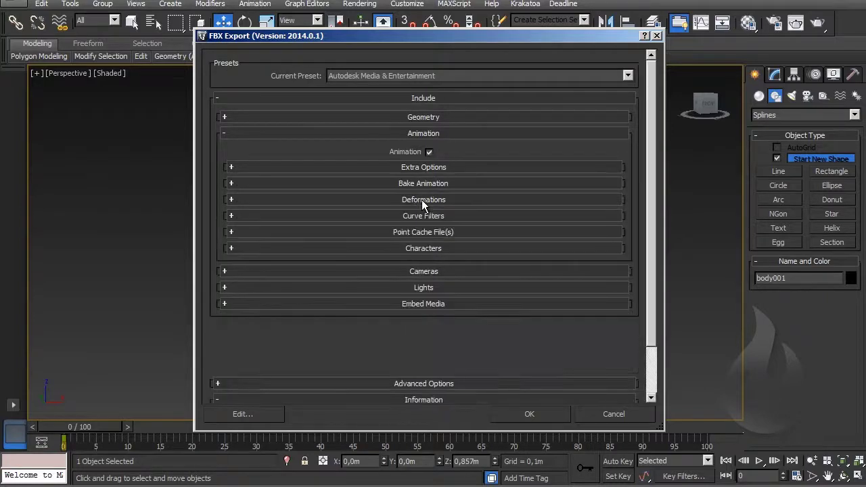
Check the embed media, axis conversion, units, interface and FBX file-format export settings.
{"action": "left_click", "coordinate": [429, 134]}
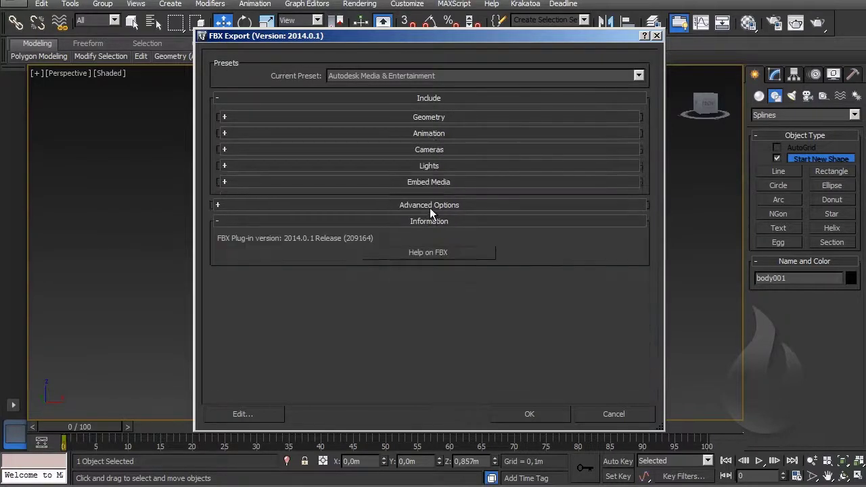
{"action": "left_click", "coordinate": [430, 183]}
{"action": "left_click", "coordinate": [429, 183]}
{"action": "left_click", "coordinate": [430, 204]}
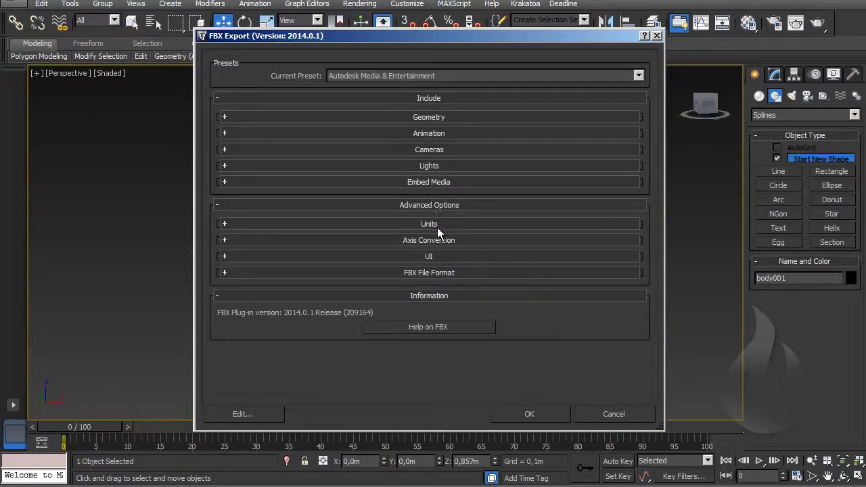
{"action": "left_click", "coordinate": [438, 241]}
{"action": "left_click", "coordinate": [437, 241]}
{"action": "left_click", "coordinate": [437, 223]}
{"action": "left_click", "coordinate": [435, 224]}
{"action": "left_click", "coordinate": [437, 257]}
{"action": "left_click", "coordinate": [437, 257]}
{"action": "left_click", "coordinate": [439, 275]}
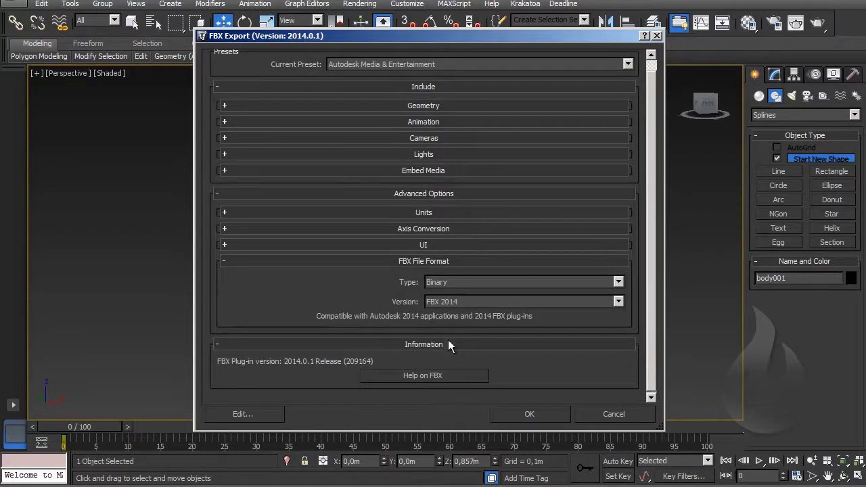
{"action": "left_click", "coordinate": [460, 264]}
Confirm the Binary FBX 2014 export of man_test_2 and deselect the body model.
{"action": "left_click", "coordinate": [453, 298]}
{"action": "left_click", "coordinate": [453, 299]}
{"action": "left_click", "coordinate": [541, 99]}
{"action": "left_click", "coordinate": [542, 99]}
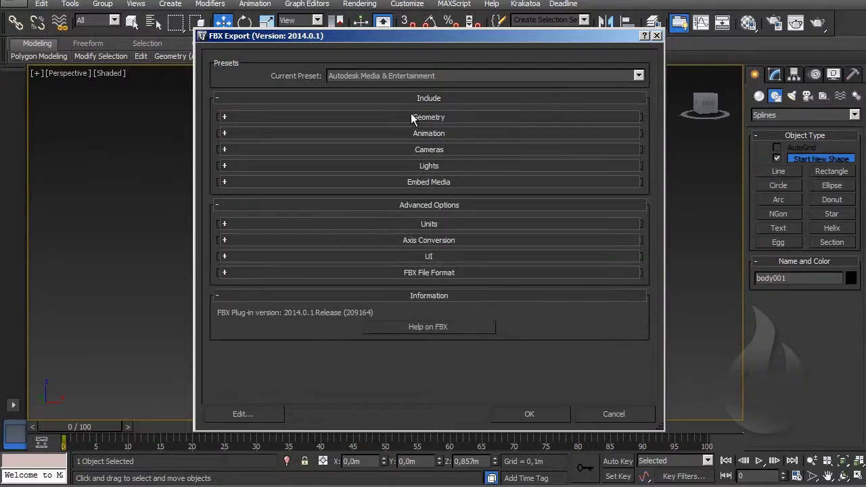
{"action": "left_click", "coordinate": [555, 415]}
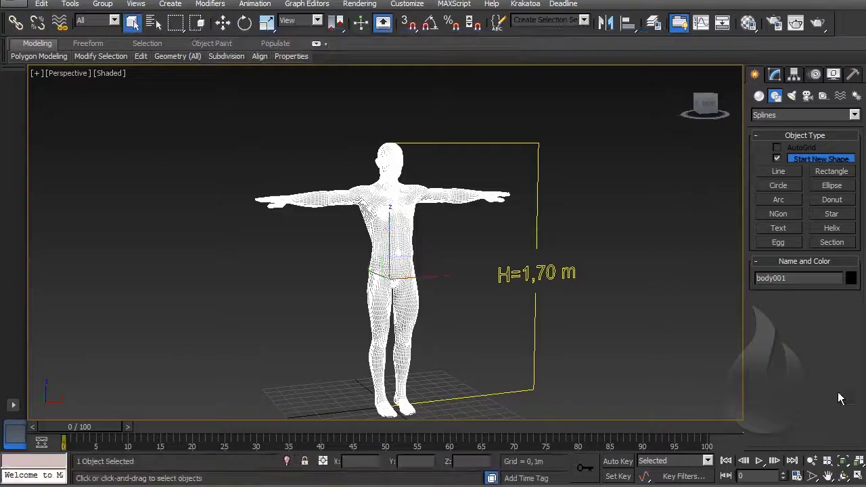
{"action": "left_click", "coordinate": [213, 199]}
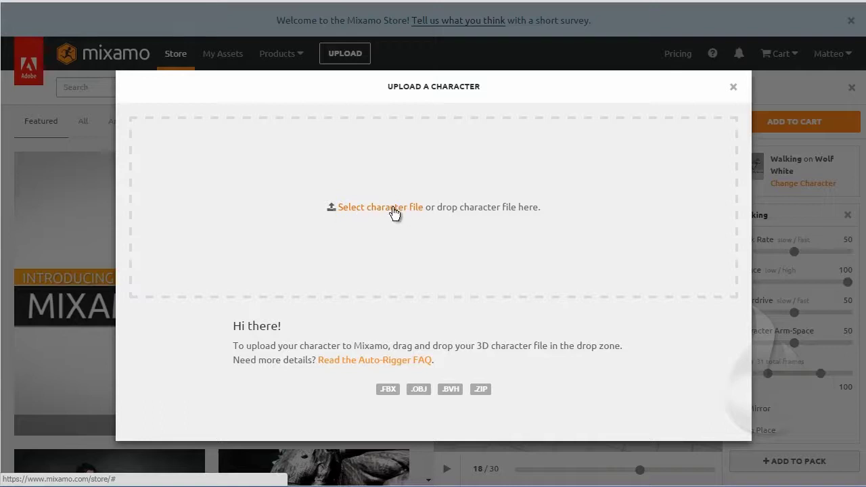
Drop the exported man_test_2 FBX onto Mixamo's Upload a Character zone for auto-rigging.
{"action": "left_click_drag", "start_coordinate": [73, 177], "coordinate": [373, 221]}
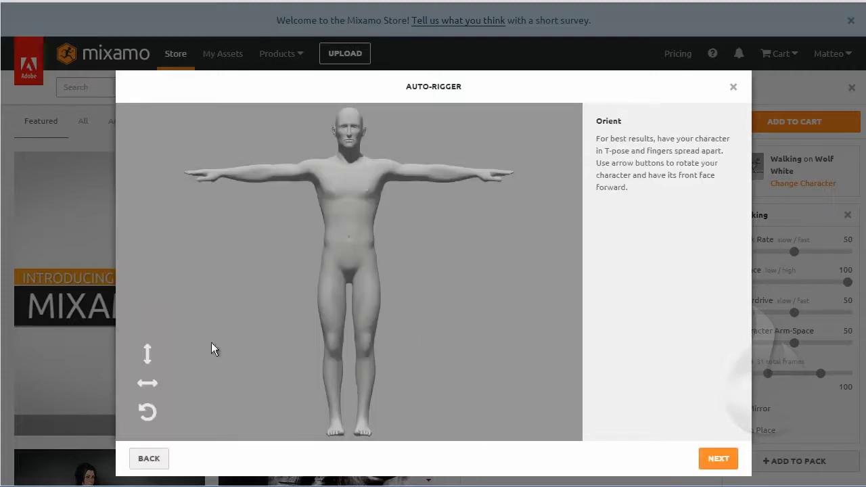
Rotate the character until it stands upright facing front, and accept the orientation.
{"action": "left_click", "coordinate": [146, 357]}
{"action": "left_click", "coordinate": [148, 383]}
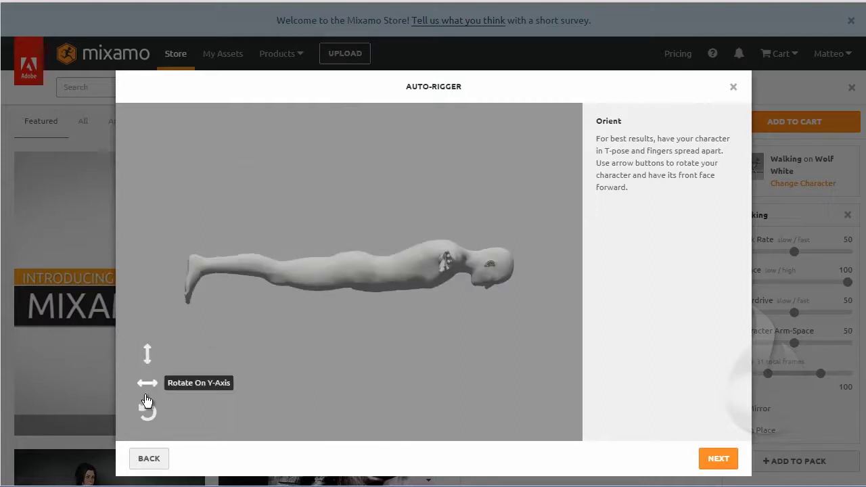
{"action": "left_click", "coordinate": [145, 408]}
{"action": "left_click", "coordinate": [144, 411]}
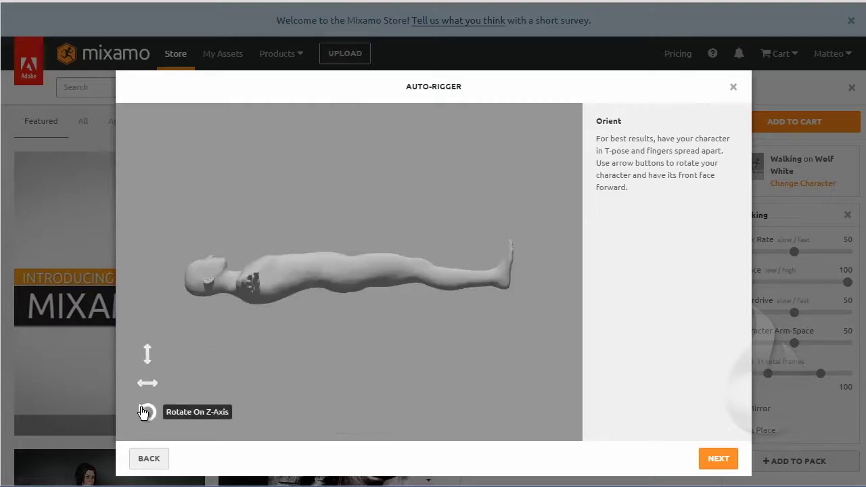
{"action": "left_click", "coordinate": [144, 411]}
{"action": "left_click", "coordinate": [144, 411]}
{"action": "left_click", "coordinate": [144, 410]}
{"action": "left_click", "coordinate": [148, 357]}
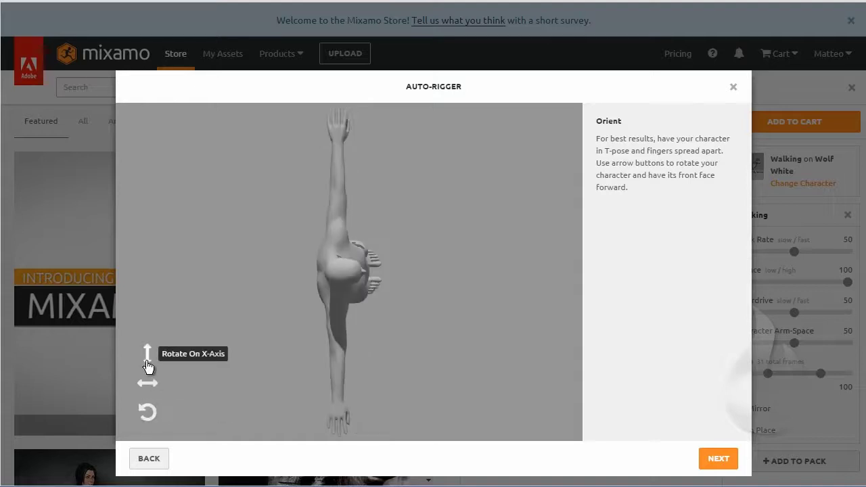
{"action": "left_click", "coordinate": [147, 359]}
{"action": "left_click", "coordinate": [148, 383]}
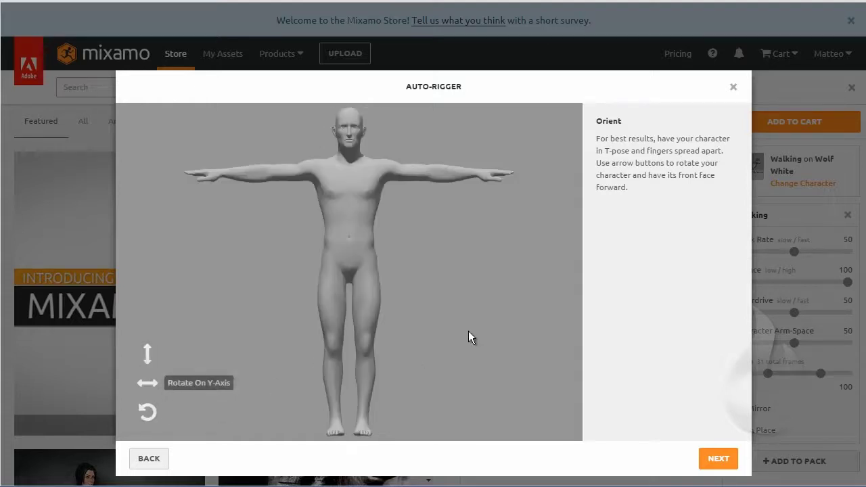
{"action": "left_click", "coordinate": [718, 459]}
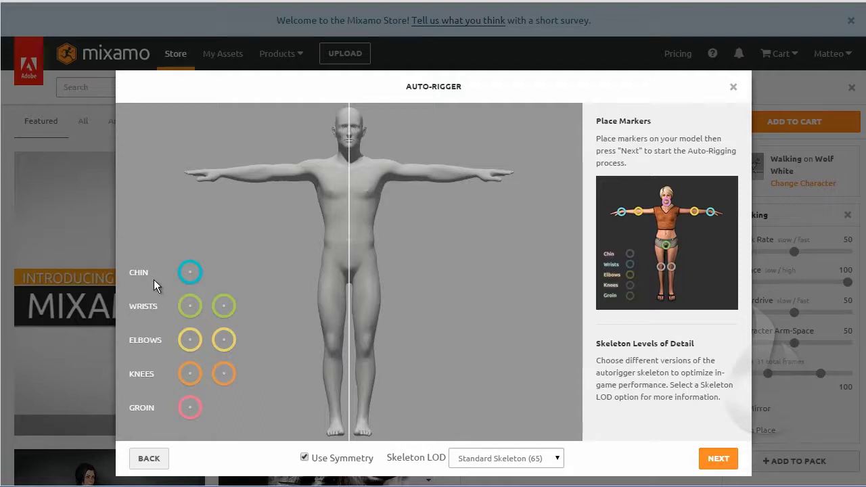
Place the chin, wrist, elbow, knee and groin markers on the body.
{"action": "mouse_move", "coordinate": [189, 273]}
{"action": "left_mouse_down"}
{"action": "mouse_move", "coordinate": [344, 191]}
{"action": "mouse_move", "coordinate": [349, 150]}
{"action": "left_mouse_up"}
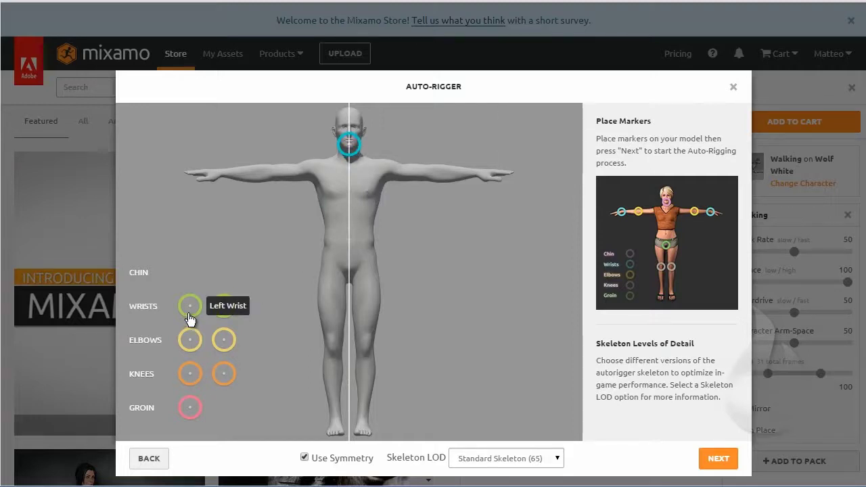
{"action": "mouse_move", "coordinate": [189, 315]}
{"action": "left_mouse_down"}
{"action": "mouse_move", "coordinate": [203, 253]}
{"action": "mouse_move", "coordinate": [299, 191]}
{"action": "mouse_move", "coordinate": [339, 180]}
{"action": "mouse_move", "coordinate": [214, 177]}
{"action": "mouse_move", "coordinate": [222, 178]}
{"action": "left_mouse_up"}
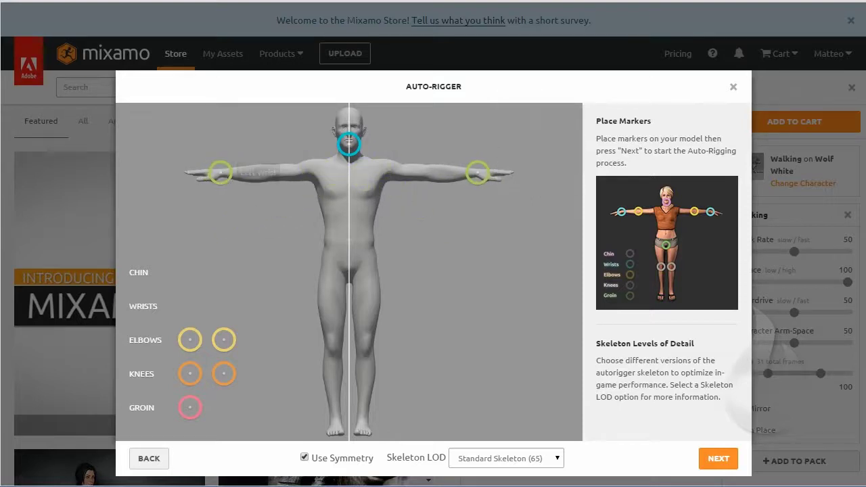
{"action": "mouse_move", "coordinate": [200, 346]}
{"action": "left_mouse_down"}
{"action": "mouse_move", "coordinate": [188, 347]}
{"action": "mouse_move", "coordinate": [315, 112]}
{"action": "mouse_move", "coordinate": [284, 179]}
{"action": "mouse_move", "coordinate": [272, 175]}
{"action": "left_mouse_up"}
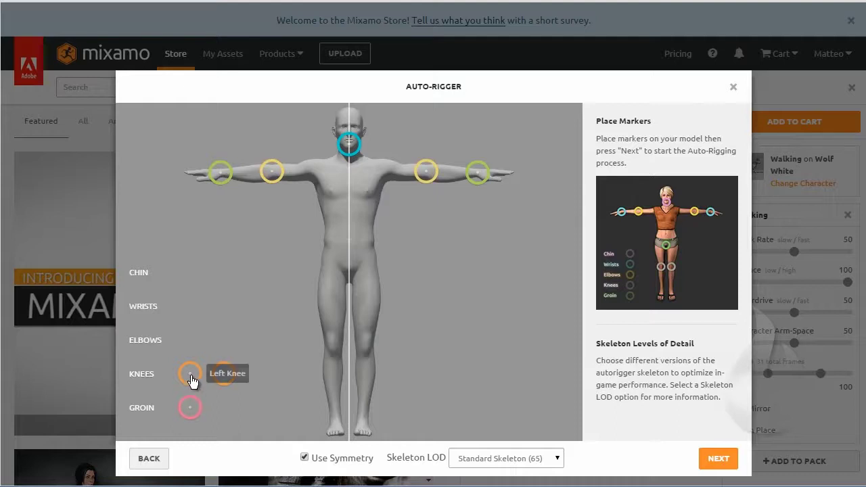
{"action": "mouse_move", "coordinate": [194, 383]}
{"action": "left_mouse_down"}
{"action": "mouse_move", "coordinate": [299, 367]}
{"action": "mouse_move", "coordinate": [340, 350]}
{"action": "mouse_move", "coordinate": [334, 352]}
{"action": "left_mouse_up"}
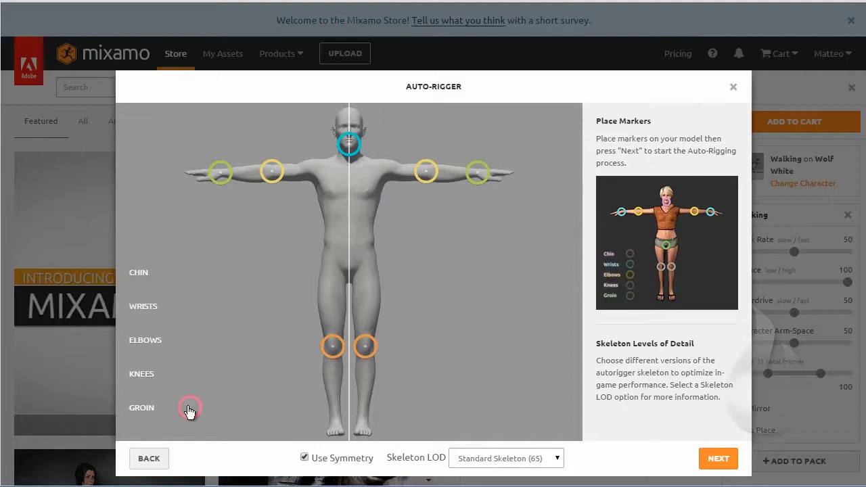
{"action": "mouse_move", "coordinate": [189, 406]}
{"action": "left_mouse_down"}
{"action": "mouse_move", "coordinate": [321, 271]}
{"action": "mouse_move", "coordinate": [352, 278]}
{"action": "left_mouse_up"}
Try the 3 and 2 Chain Fingers skeletons, then settle on Standard Skeleton (65).
{"action": "left_click", "coordinate": [555, 460]}
{"action": "left_click", "coordinate": [526, 483]}
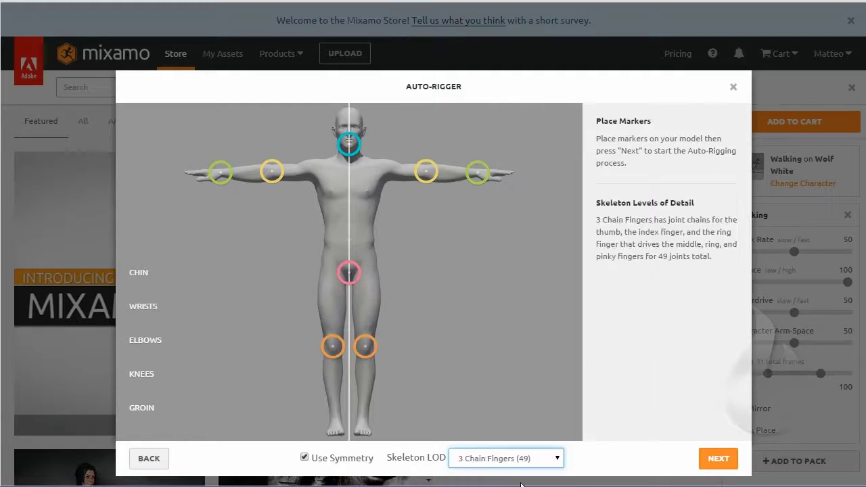
{"action": "left_click", "coordinate": [558, 460]}
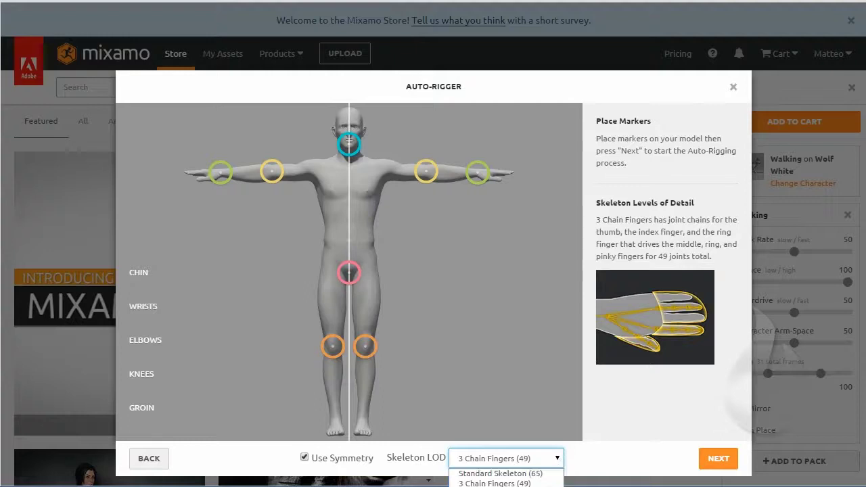
{"action": "left_click", "coordinate": [559, 474]}
{"action": "left_click", "coordinate": [558, 461]}
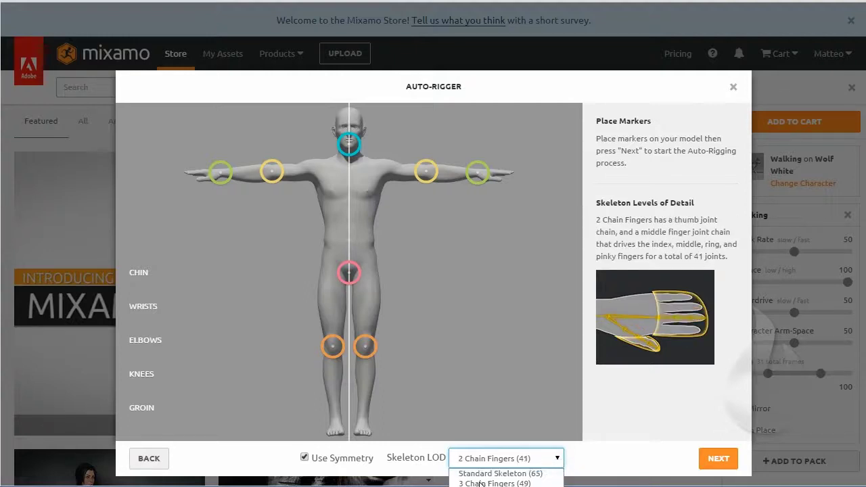
{"action": "left_click", "coordinate": [487, 474]}
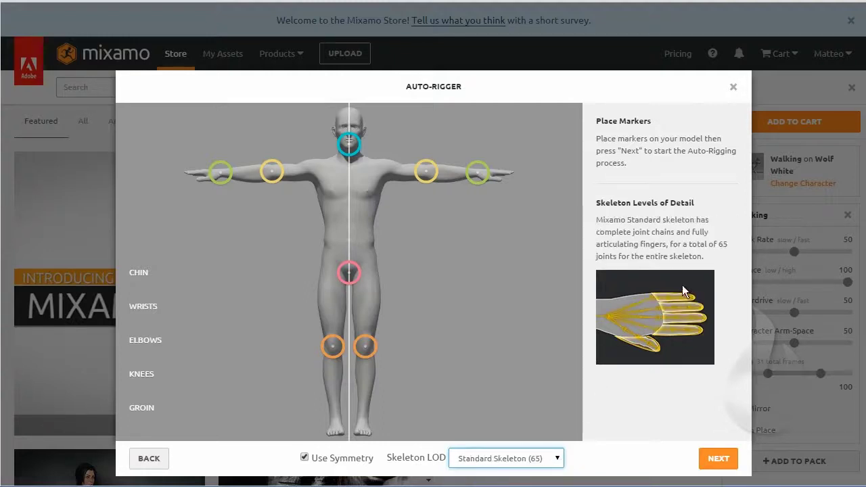
Auto-rig the body, inspect the skinned mesh with the skeleton hidden, and accept the rig.
{"action": "left_click", "coordinate": [718, 459]}
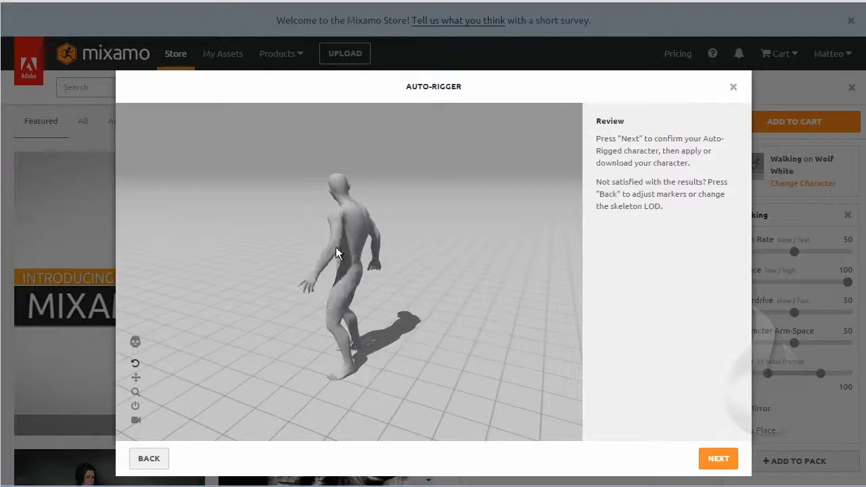
{"action": "left_click_drag", "start_coordinate": [337, 253], "coordinate": [310, 146]}
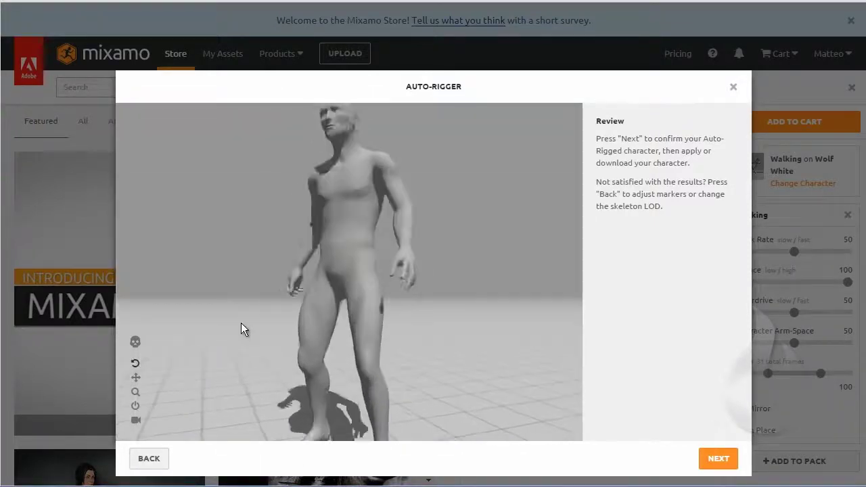
{"action": "left_click_drag", "start_coordinate": [322, 271], "coordinate": [377, 264]}
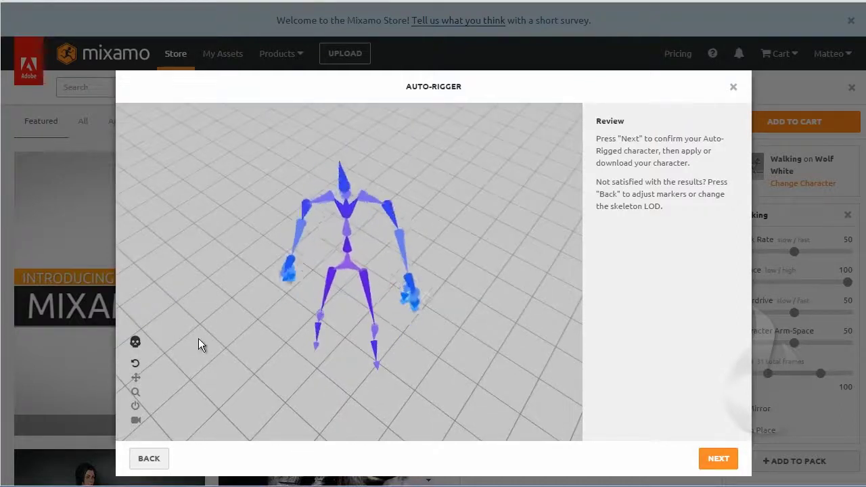
{"action": "left_click", "coordinate": [136, 343]}
{"action": "left_click_drag", "start_coordinate": [341, 332], "coordinate": [366, 224]}
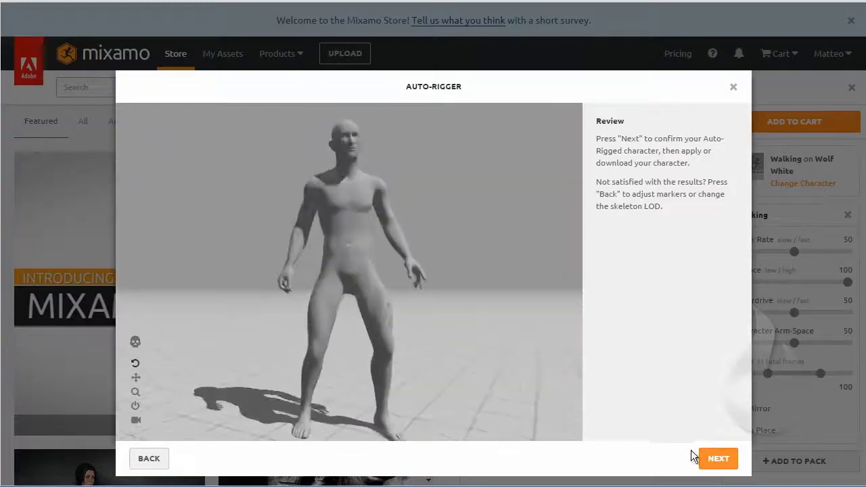
{"action": "left_click", "coordinate": [719, 463]}
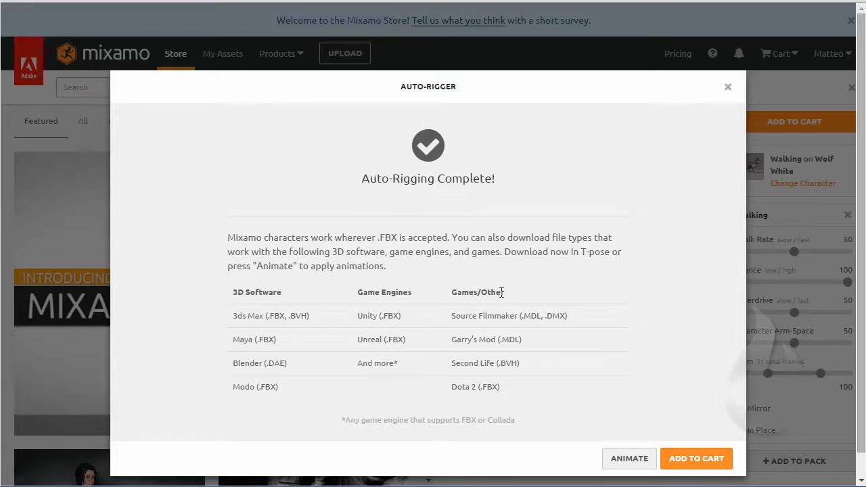
Bring the rigged character into the animation browser, leaving sort order and per-page count unchanged.
{"action": "left_click", "coordinate": [630, 459]}
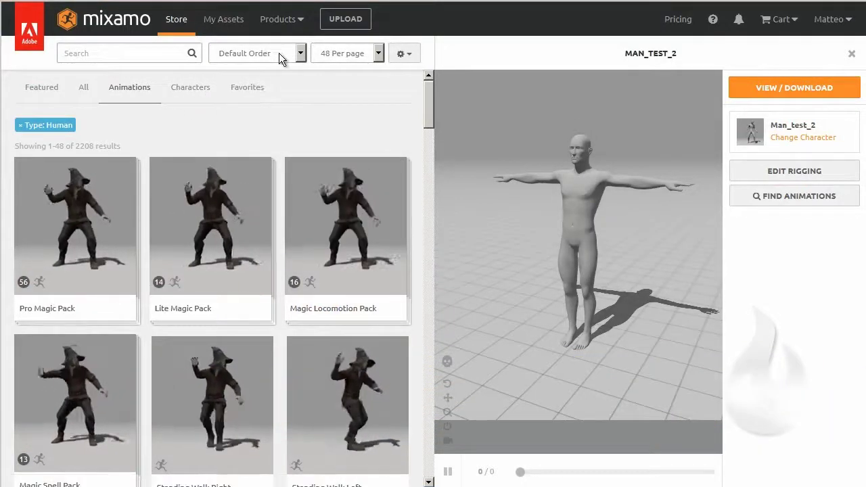
{"action": "left_click", "coordinate": [279, 53]}
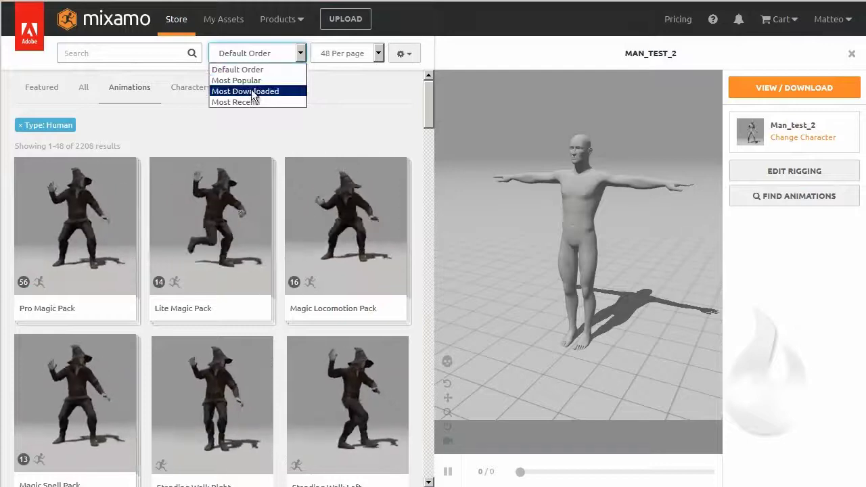
{"action": "left_click", "coordinate": [333, 131]}
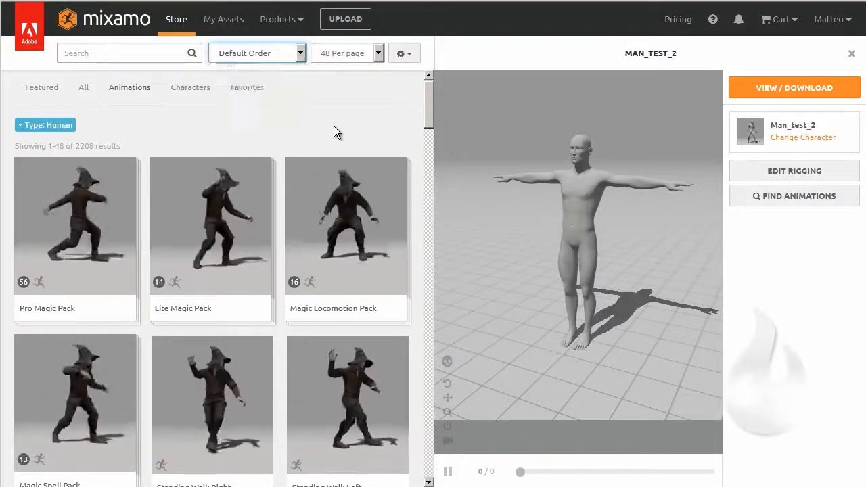
{"action": "left_click", "coordinate": [327, 54]}
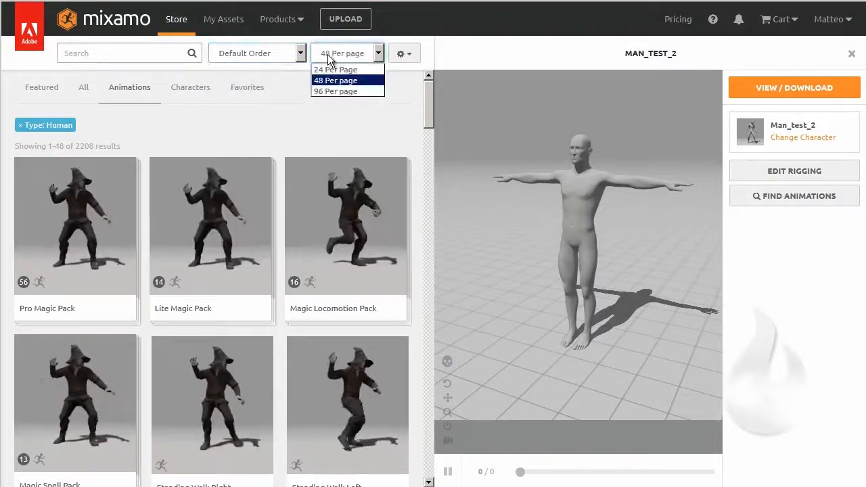
{"action": "left_click", "coordinate": [255, 132]}
Filter the animation catalogue to the Superhero genre.
{"action": "scroll", "coordinate": [237, 186], "scroll_direction": "down", "scroll_amount": 1}
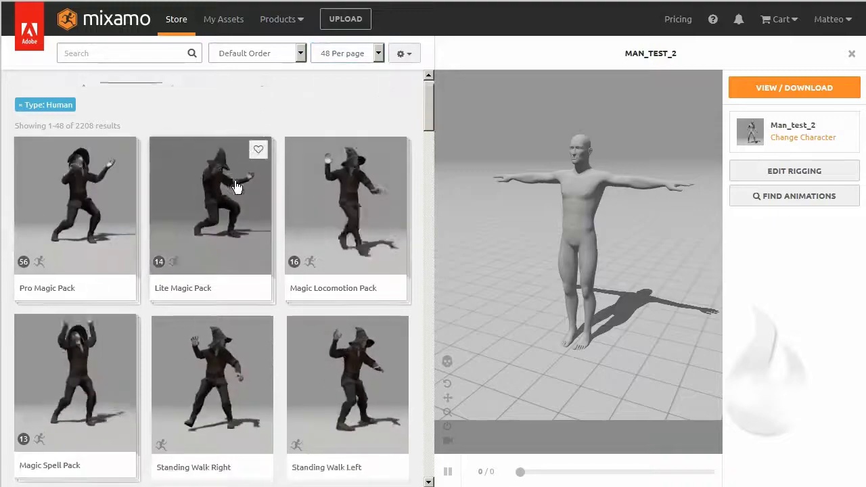
{"action": "scroll", "coordinate": [237, 186], "scroll_direction": "down", "scroll_amount": 12}
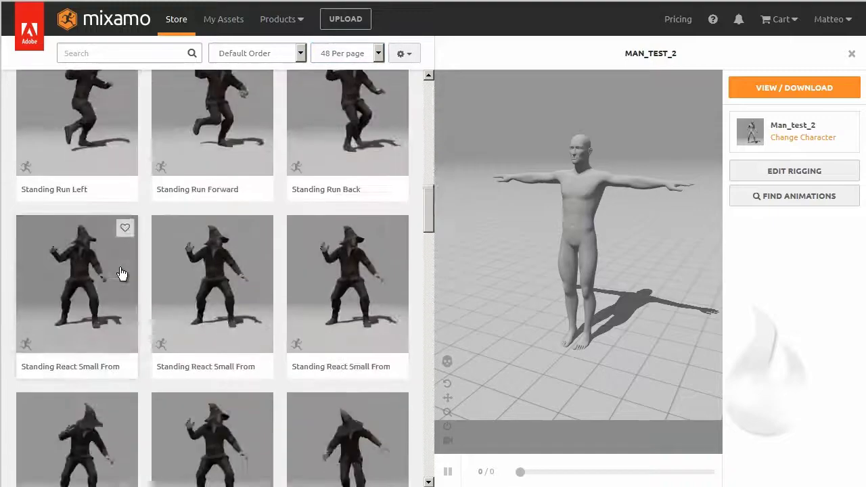
{"action": "scroll", "coordinate": [122, 273], "scroll_direction": "down", "scroll_amount": 15}
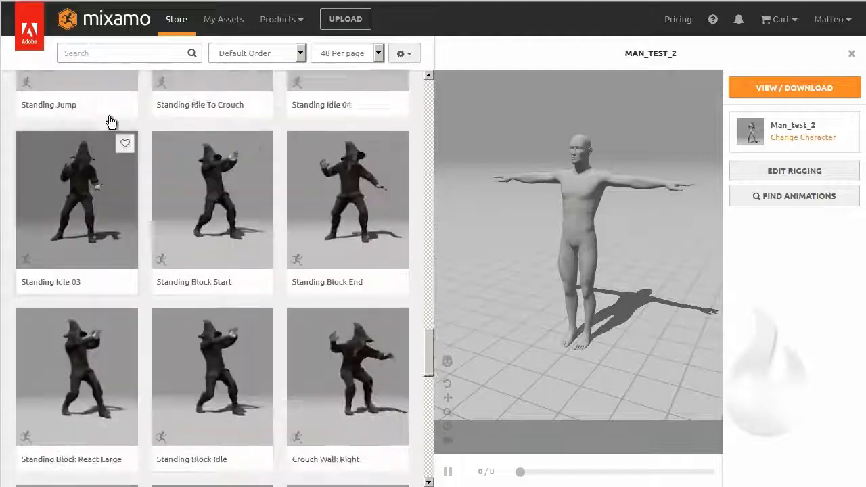
{"action": "scroll", "coordinate": [110, 122], "scroll_direction": "up", "scroll_amount": 4}
{"action": "left_click", "coordinate": [124, 54]}
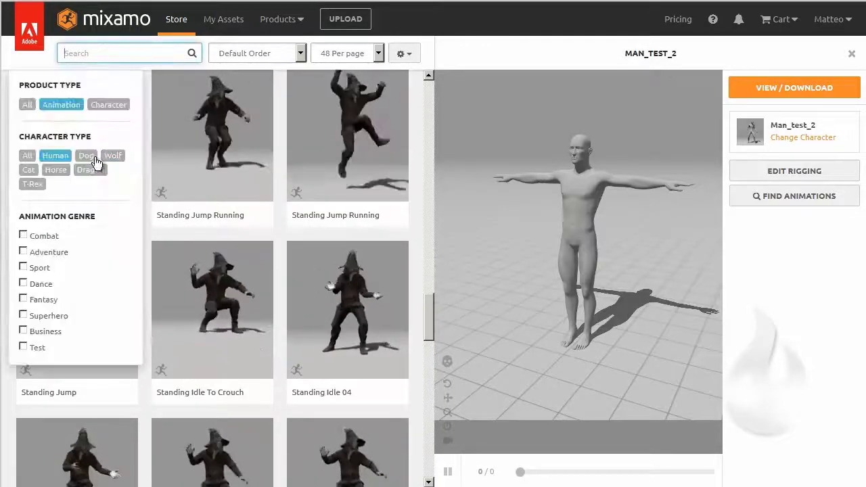
{"action": "left_click", "coordinate": [30, 320]}
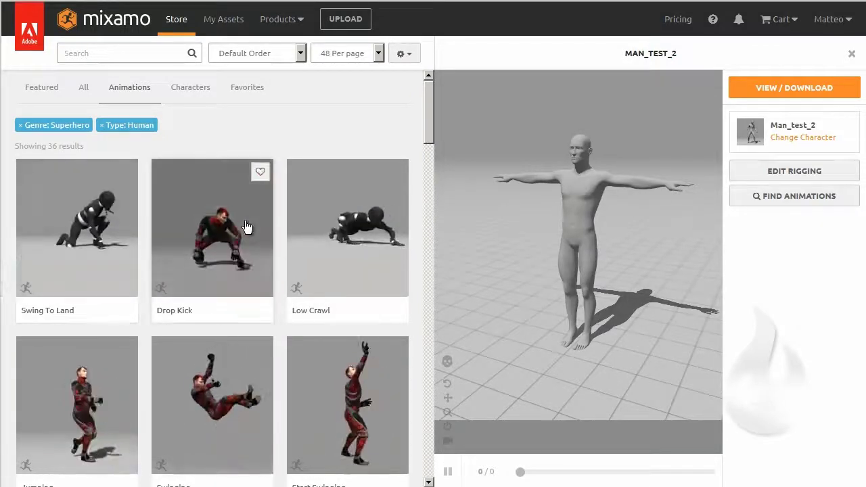
{"action": "scroll", "coordinate": [95, 248], "scroll_direction": "down", "scroll_amount": 5}
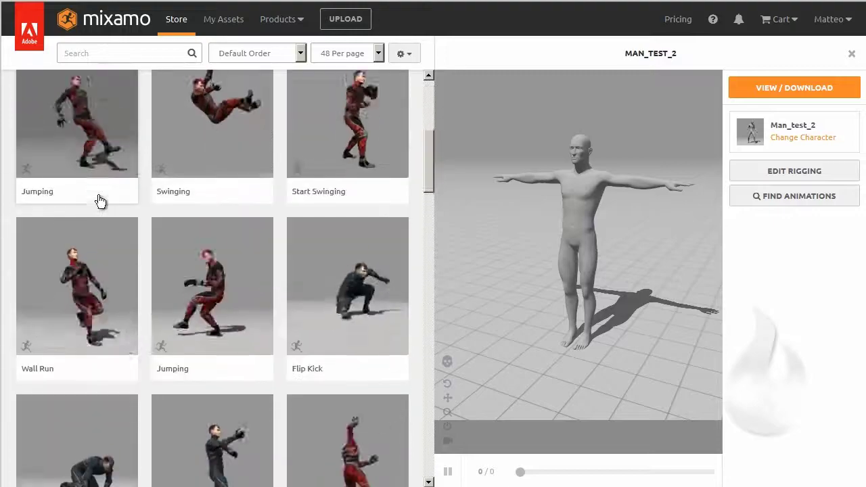
Select the Flip Kick animation and zoom and orbit around its preview.
{"action": "left_click", "coordinate": [320, 329]}
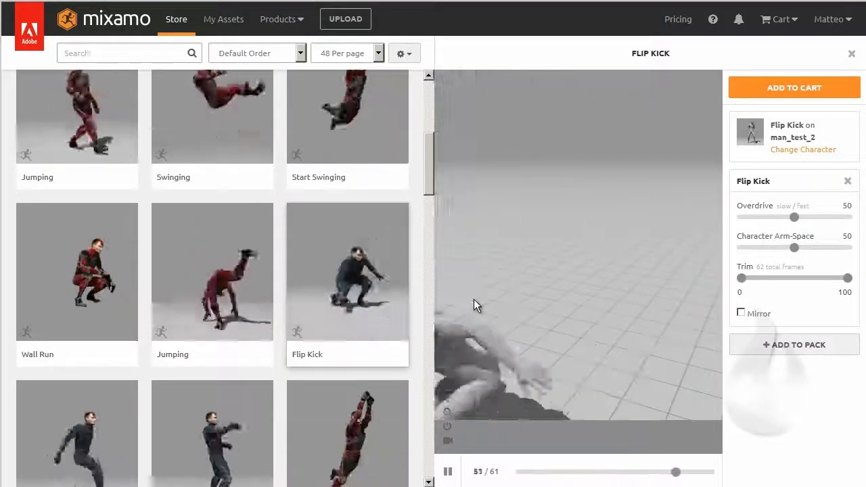
{"action": "scroll", "coordinate": [475, 305], "scroll_direction": "down", "scroll_amount": 5}
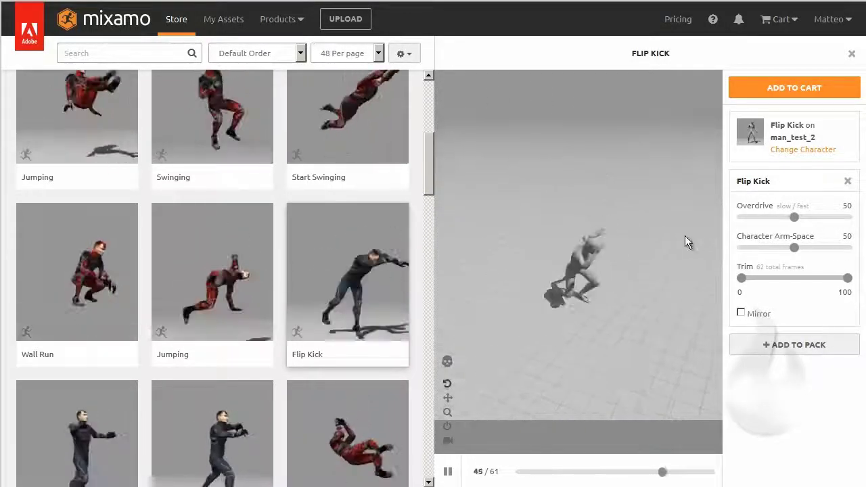
{"action": "scroll", "coordinate": [598, 306], "scroll_direction": "up", "scroll_amount": 3}
{"action": "scroll", "coordinate": [601, 320], "scroll_direction": "up", "scroll_amount": 3}
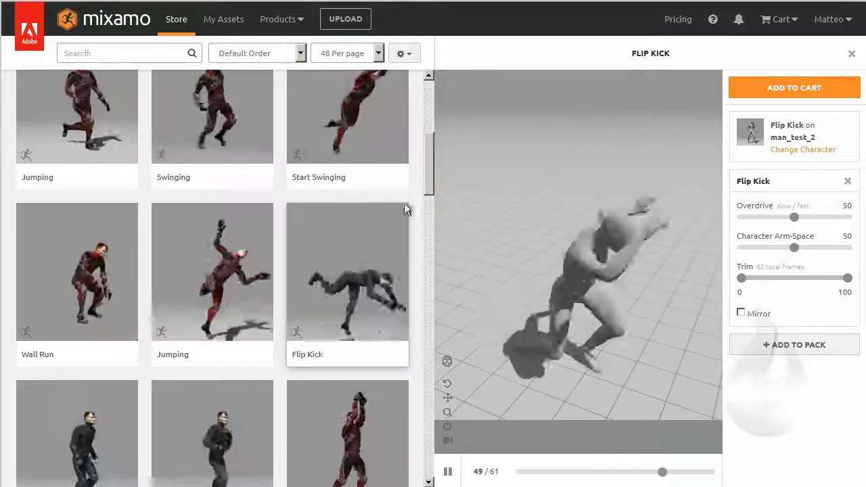
{"action": "scroll", "coordinate": [582, 225], "scroll_direction": "down", "scroll_amount": 5}
{"action": "mouse_move", "coordinate": [583, 226]}
{"action": "left_mouse_down"}
{"action": "mouse_move", "coordinate": [589, 240]}
{"action": "mouse_move", "coordinate": [577, 221]}
{"action": "left_mouse_up"}
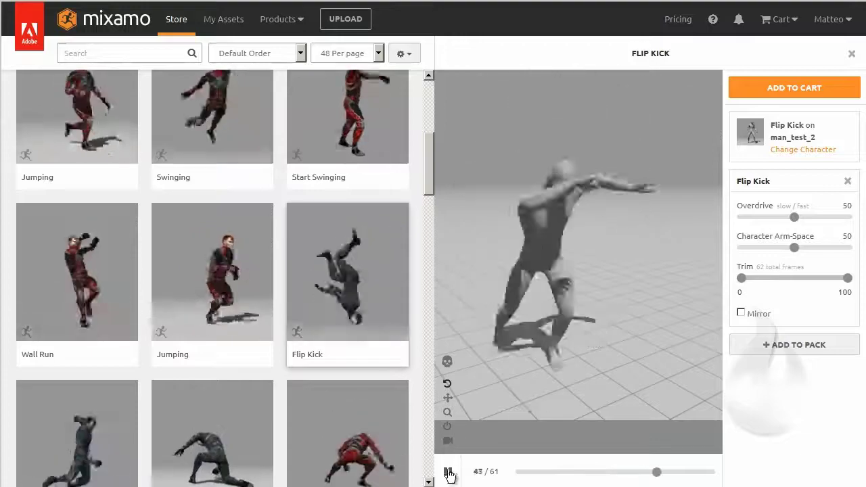
Pause Flip Kick, scrub from frame 22 through 43, and add it to the cart.
{"action": "left_click", "coordinate": [448, 472]}
{"action": "left_click_drag", "start_coordinate": [639, 472], "coordinate": [600, 473]}
{"action": "left_click_drag", "start_coordinate": [612, 325], "coordinate": [586, 286]}
{"action": "left_click_drag", "start_coordinate": [600, 472], "coordinate": [657, 472]}
{"action": "left_click_drag", "start_coordinate": [629, 325], "coordinate": [583, 269]}
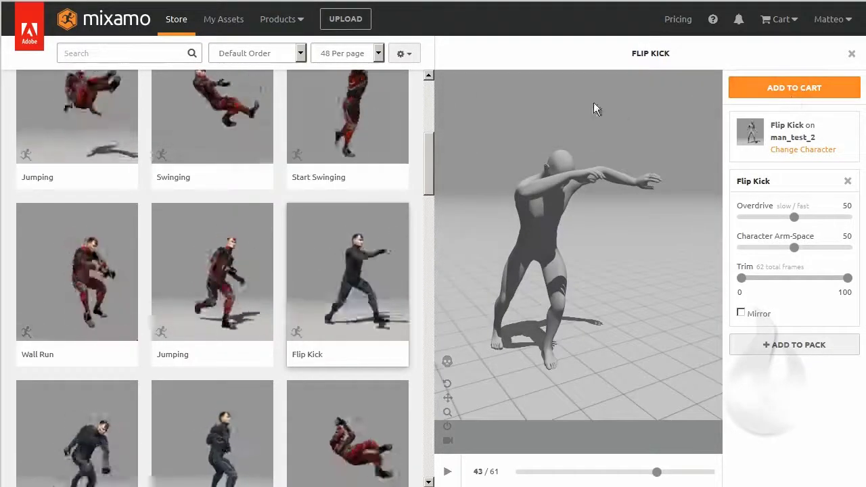
{"action": "left_click", "coordinate": [828, 91]}
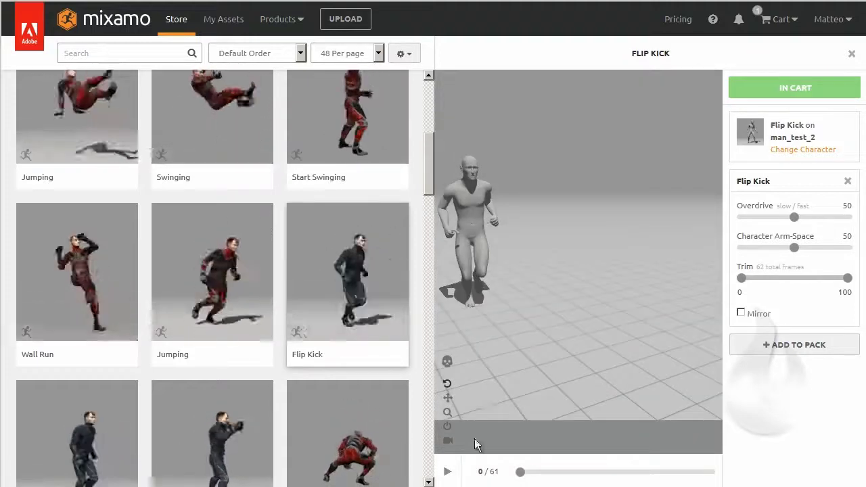
Check out the Flip Kick animation from the cart and go to My Assets.
{"action": "left_click", "coordinate": [771, 20]}
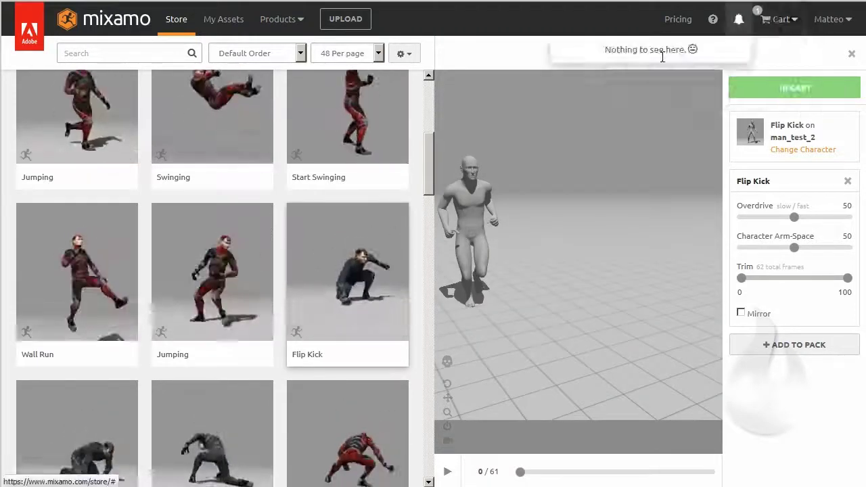
{"action": "left_click", "coordinate": [704, 86]}
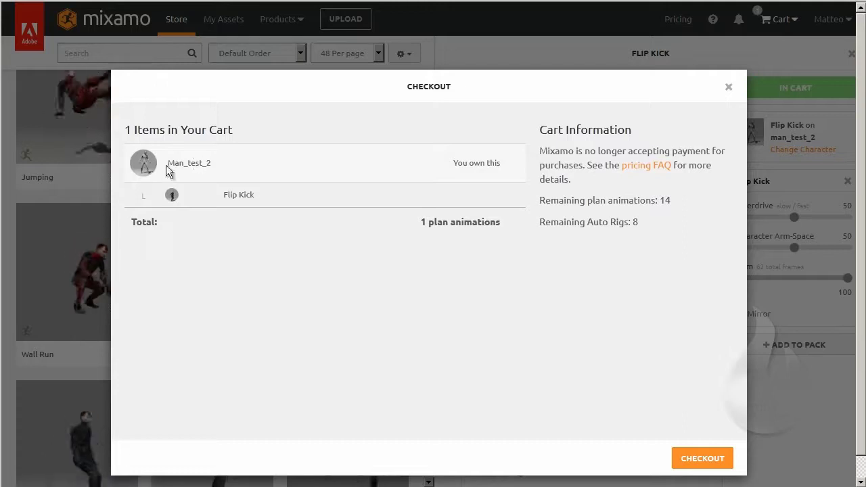
{"action": "left_click", "coordinate": [711, 460]}
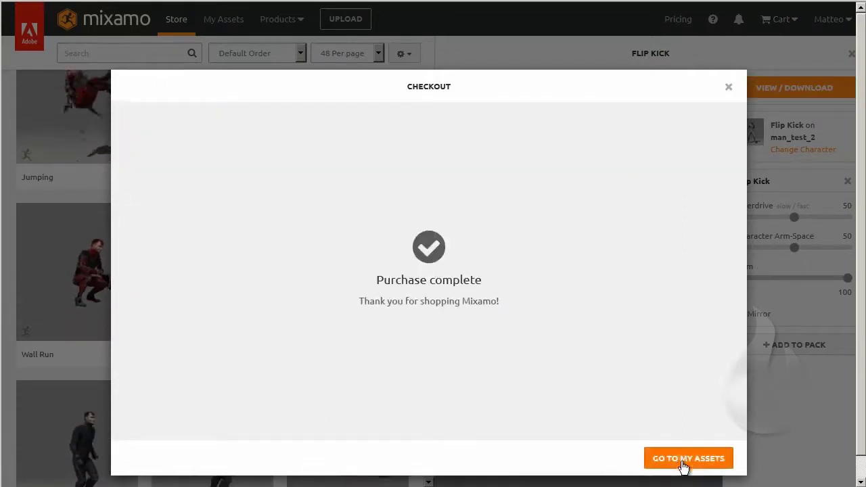
{"action": "left_click", "coordinate": [677, 464]}
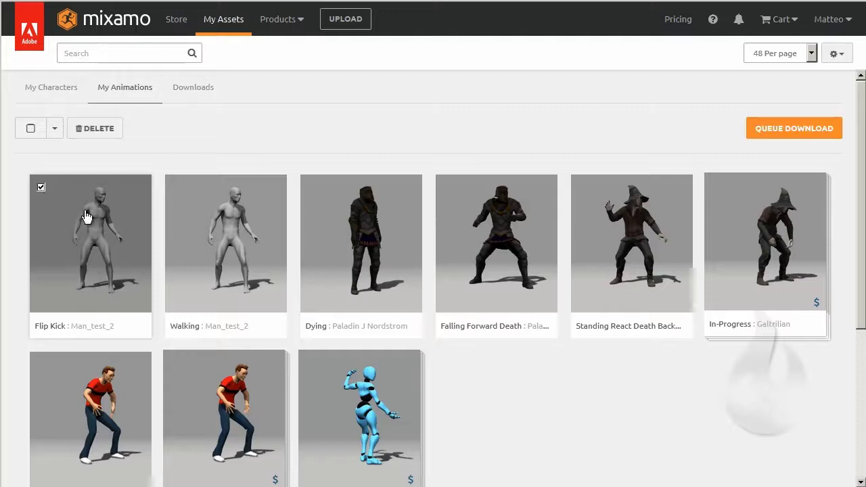
Set the Flip Kick download to FBX format, With Skin, at 24 fps.
{"action": "left_click", "coordinate": [799, 132]}
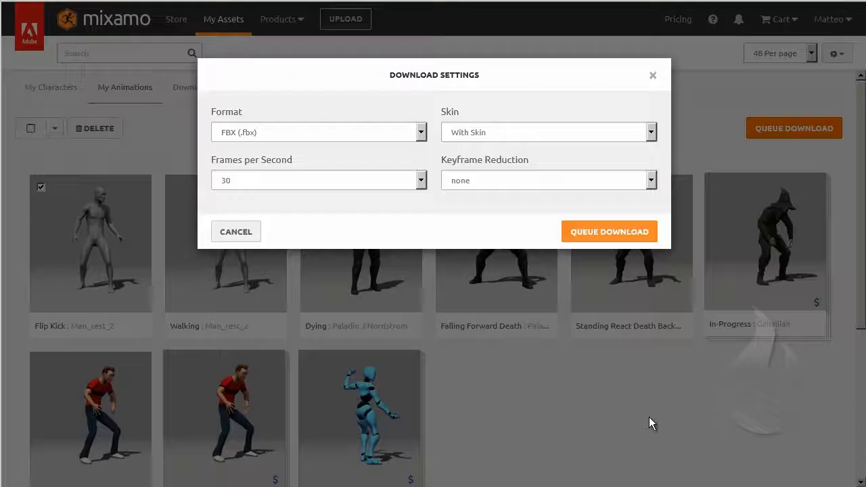
{"action": "left_click", "coordinate": [390, 149]}
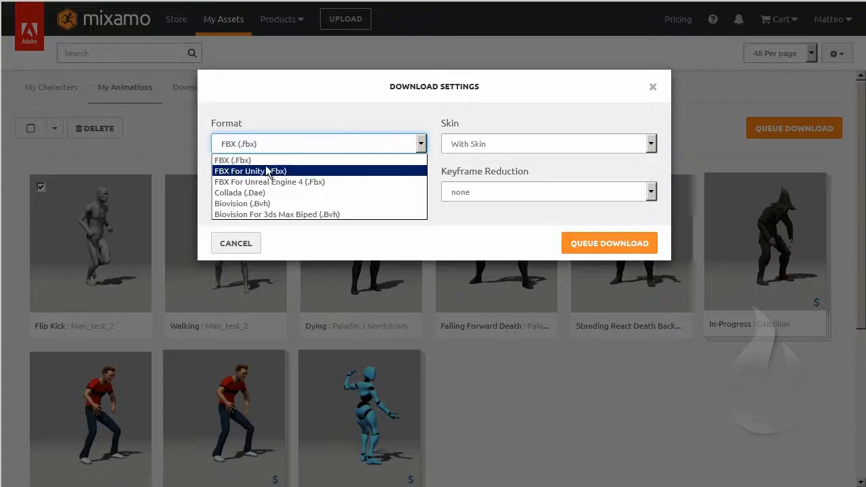
{"action": "left_click", "coordinate": [297, 118]}
{"action": "left_click", "coordinate": [459, 149]}
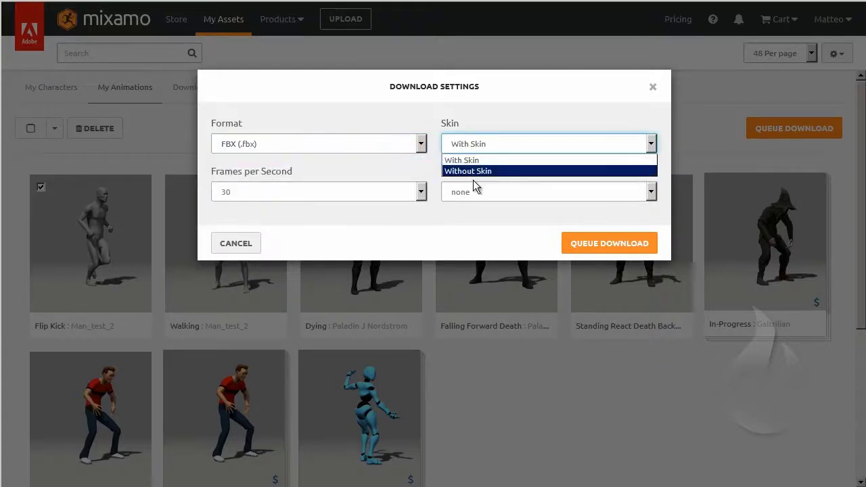
{"action": "left_click", "coordinate": [478, 144]}
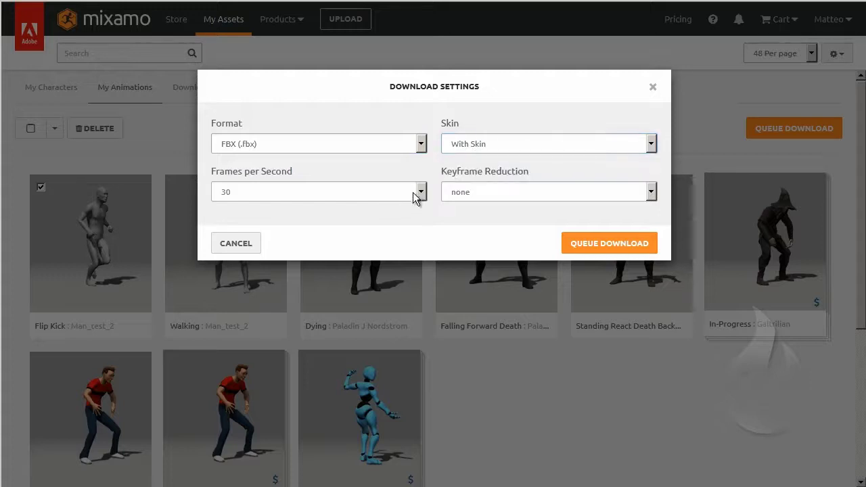
{"action": "left_click", "coordinate": [423, 193]}
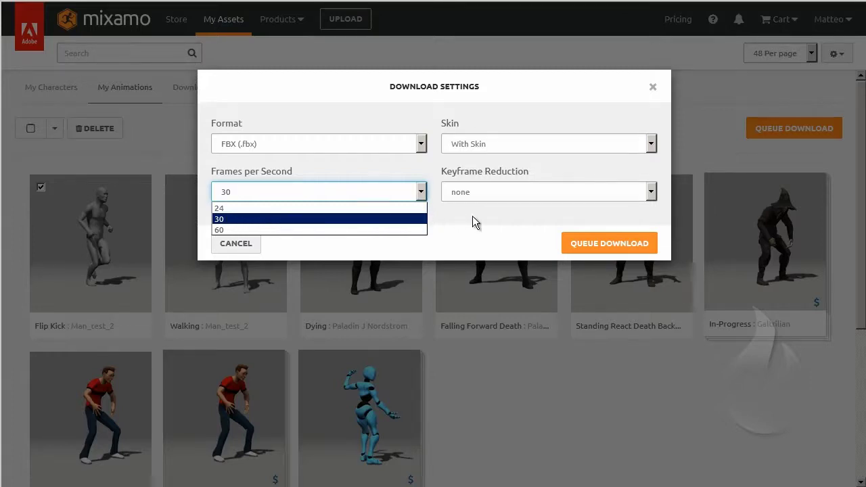
{"action": "left_click", "coordinate": [499, 222]}
{"action": "scroll", "coordinate": [245, 201], "scroll_direction": "up", "scroll_amount": 1}
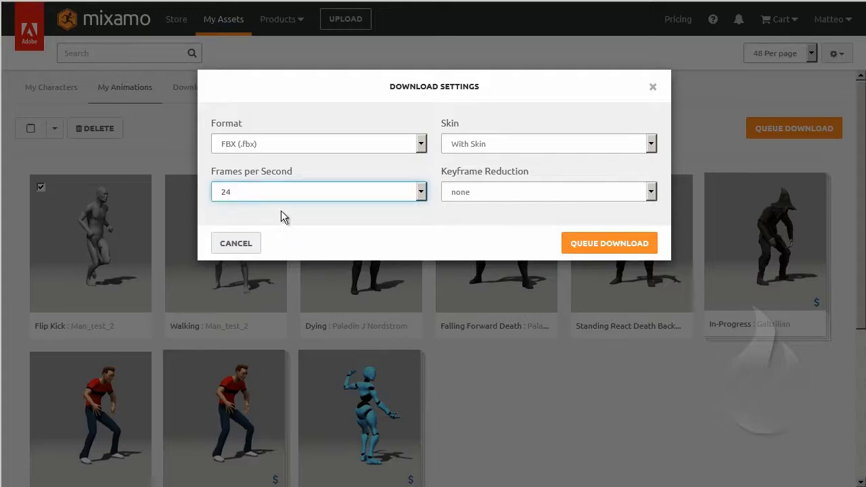
Choose Uniform keyframe reduction, queue the download and save flip_kick.fbx.
{"action": "left_click", "coordinate": [539, 192]}
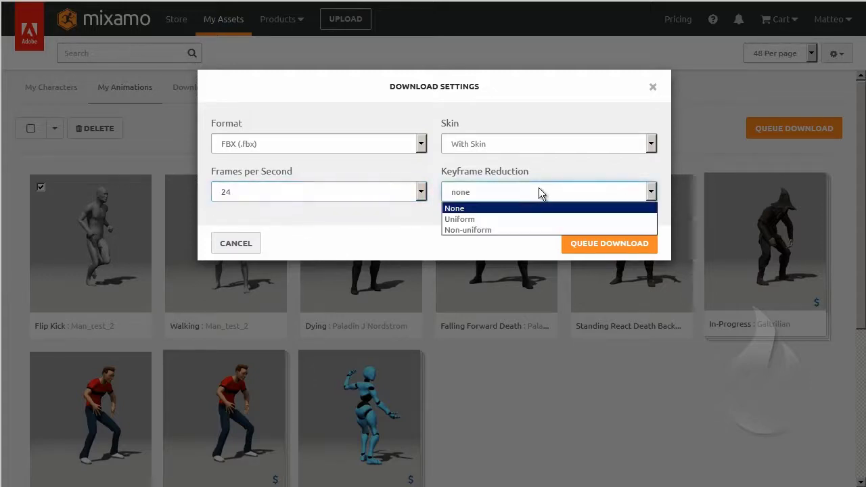
{"action": "left_click", "coordinate": [475, 220]}
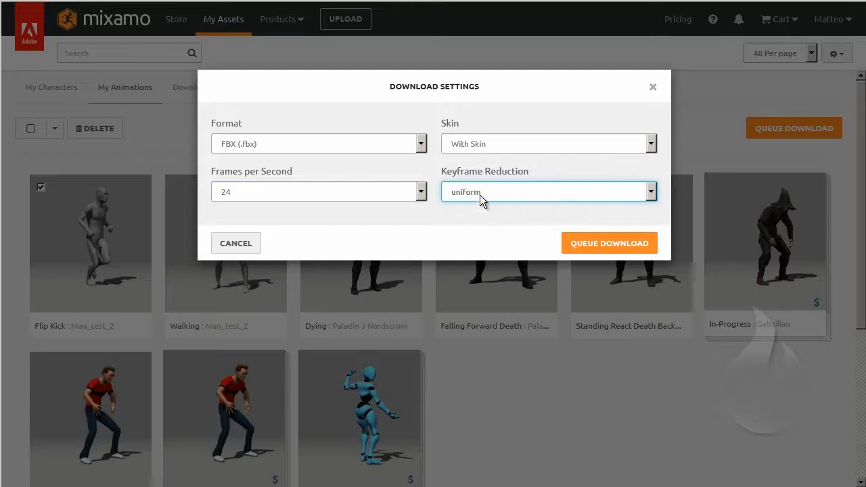
{"action": "left_click", "coordinate": [481, 195]}
{"action": "left_click", "coordinate": [421, 245]}
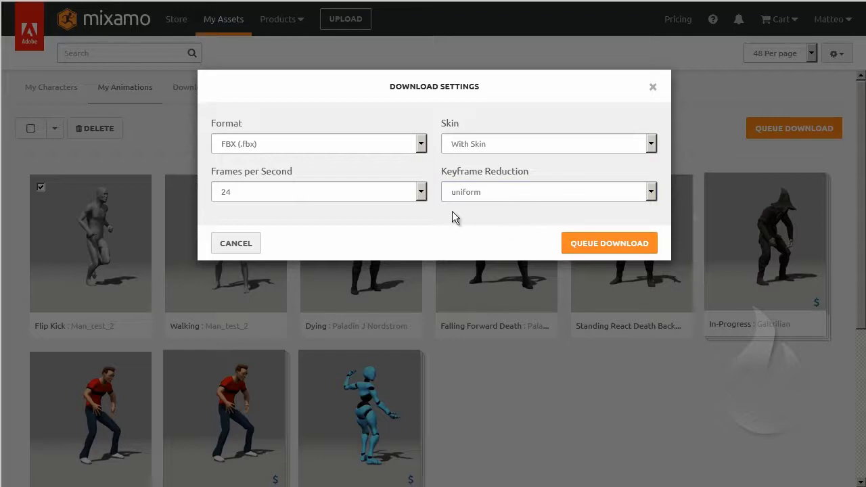
{"action": "key", "text": "Return"}
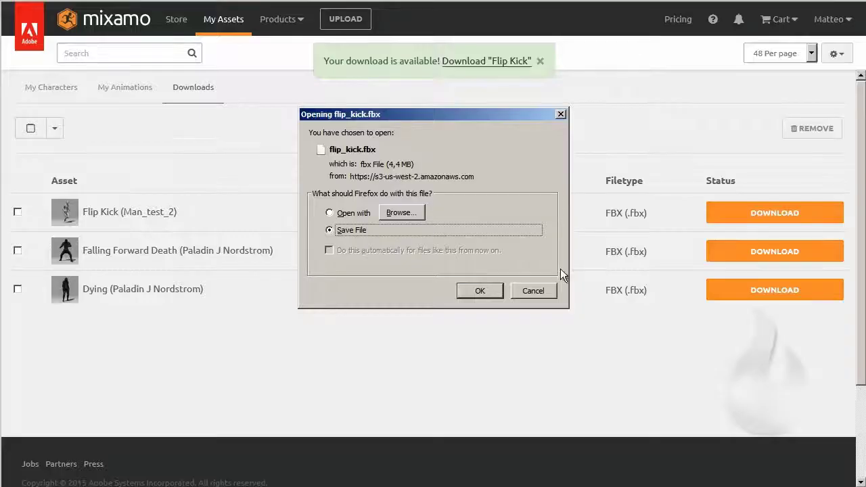
{"action": "left_click", "coordinate": [481, 291]}
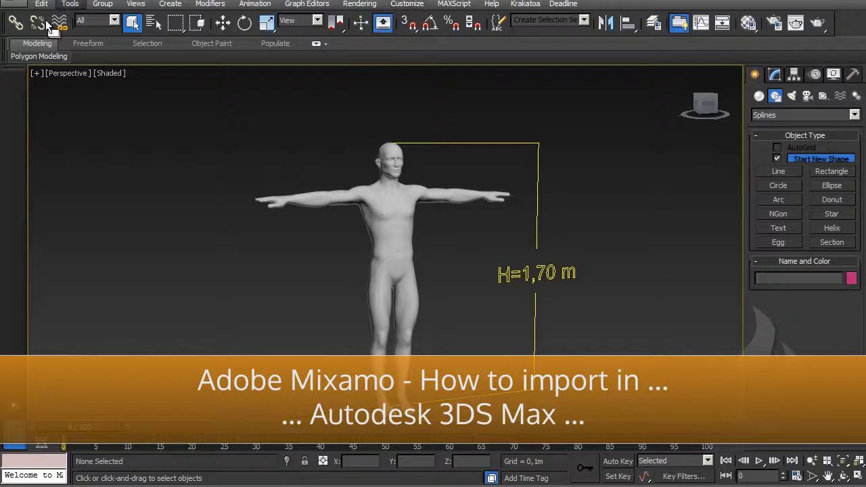
Move the existing body figure to a new hidden layer and make layer 0 current.
{"action": "left_click", "coordinate": [12, 4]}
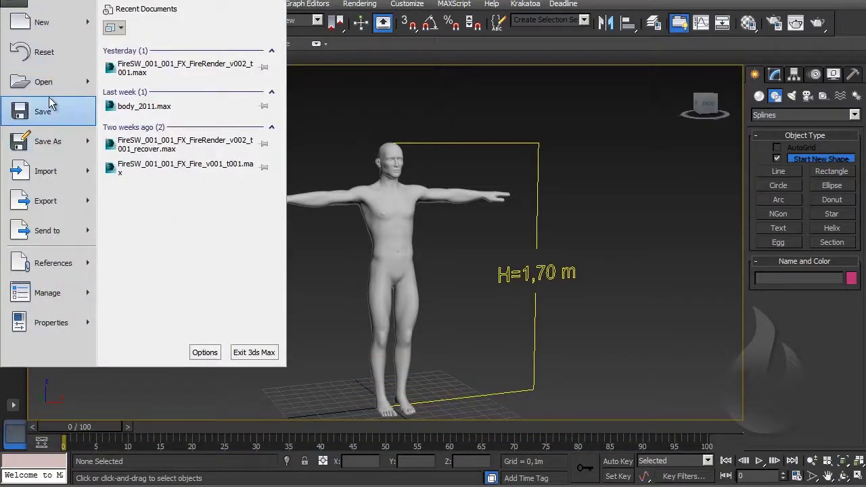
{"action": "left_click", "coordinate": [610, 133]}
{"action": "left_click_drag", "start_coordinate": [609, 133], "coordinate": [425, 273]}
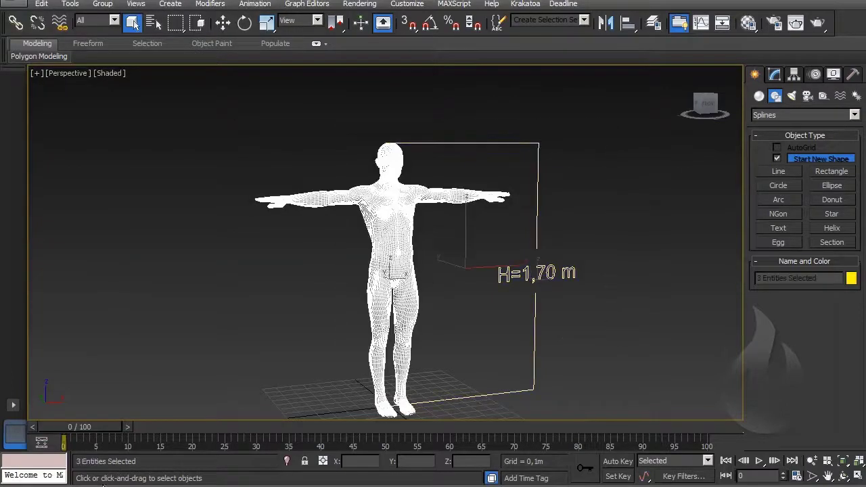
{"action": "left_click", "coordinate": [654, 23]}
{"action": "left_click", "coordinate": [318, 197]}
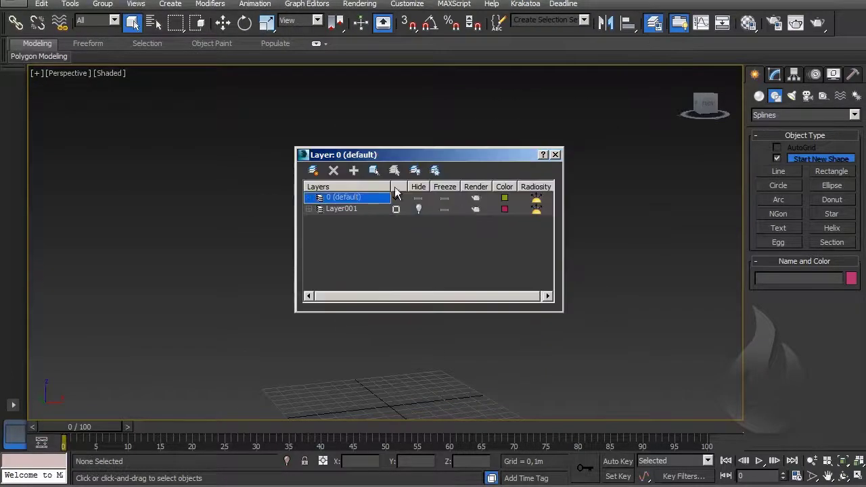
{"action": "left_click", "coordinate": [560, 153]}
Import flip_kick.fbx from the Desktop with Add and update animation.
{"action": "left_click", "coordinate": [32, 3]}
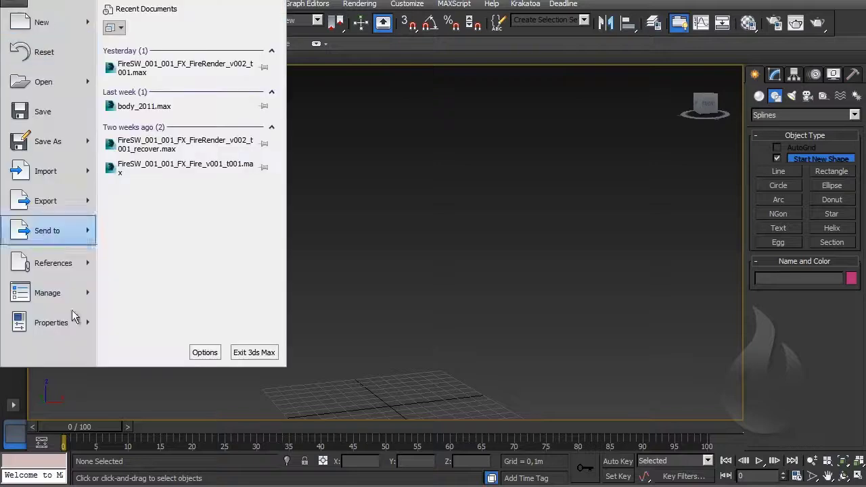
{"action": "mouse_move", "coordinate": [54, 172]}
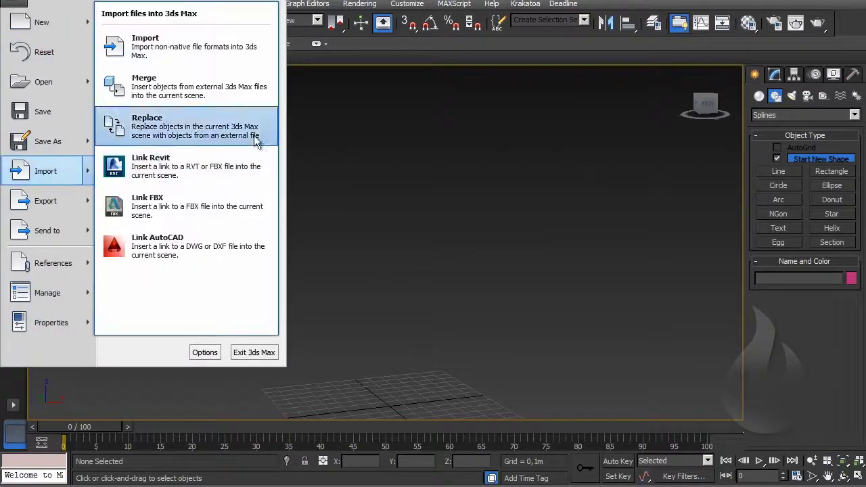
{"action": "left_click", "coordinate": [232, 52]}
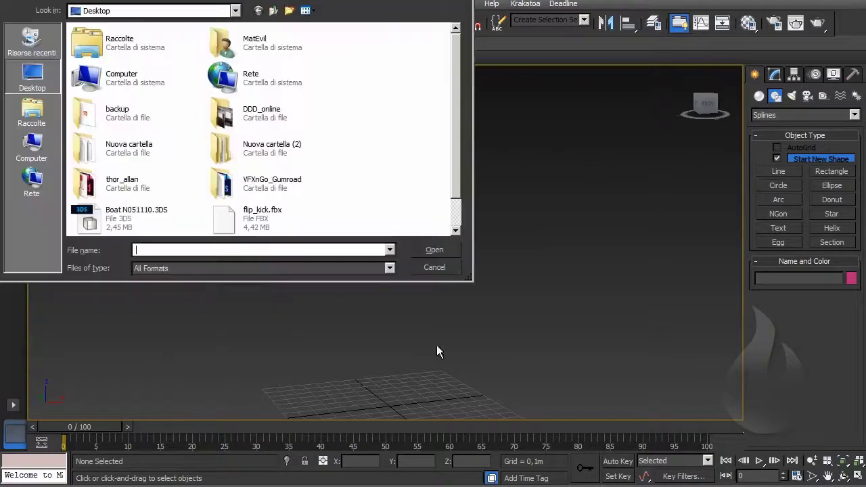
{"action": "left_click", "coordinate": [307, 218]}
{"action": "left_click", "coordinate": [432, 250]}
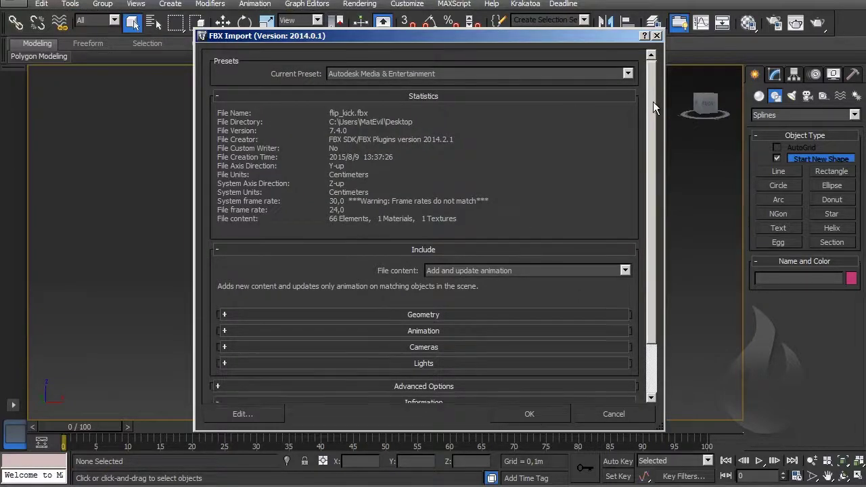
{"action": "left_click_drag", "start_coordinate": [651, 104], "coordinate": [644, 357]}
{"action": "left_click", "coordinate": [490, 272]}
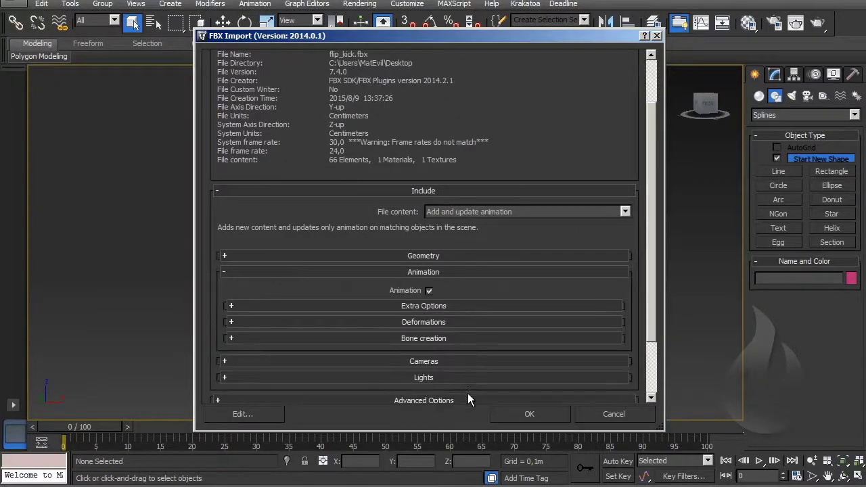
{"action": "left_click", "coordinate": [443, 322]}
{"action": "left_click", "coordinate": [443, 322]}
Confirm the FBX import and scrub through the Flip Kick animation in 3ds Max.
{"action": "left_click", "coordinate": [499, 414]}
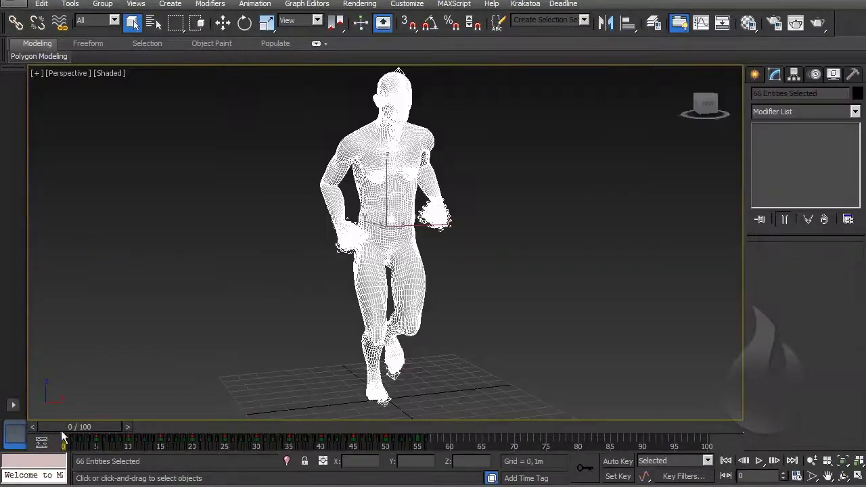
{"action": "left_click_drag", "start_coordinate": [61, 431], "coordinate": [196, 426]}
{"action": "key", "text": "q"}
{"action": "key", "text": "z"}
{"action": "scroll", "coordinate": [353, 261], "scroll_direction": "up", "scroll_amount": 3}
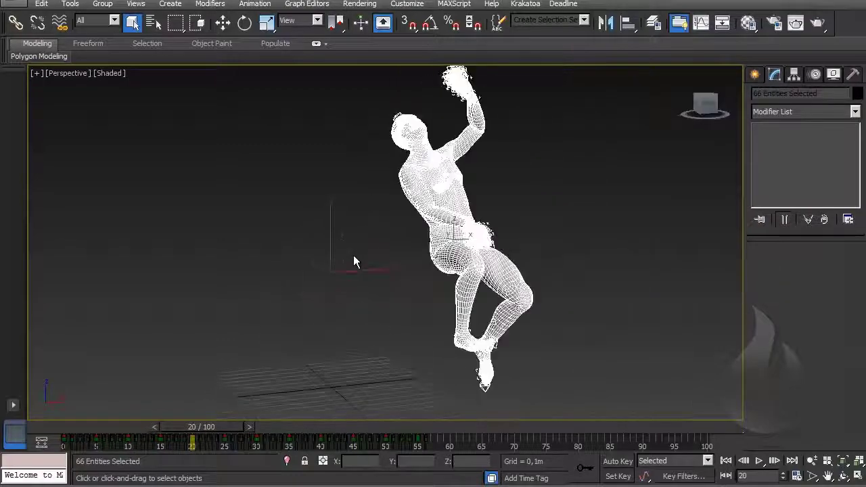
{"action": "middle_click_drag", "start_coordinate": [318, 232], "coordinate": [366, 304], "text": "alt"}
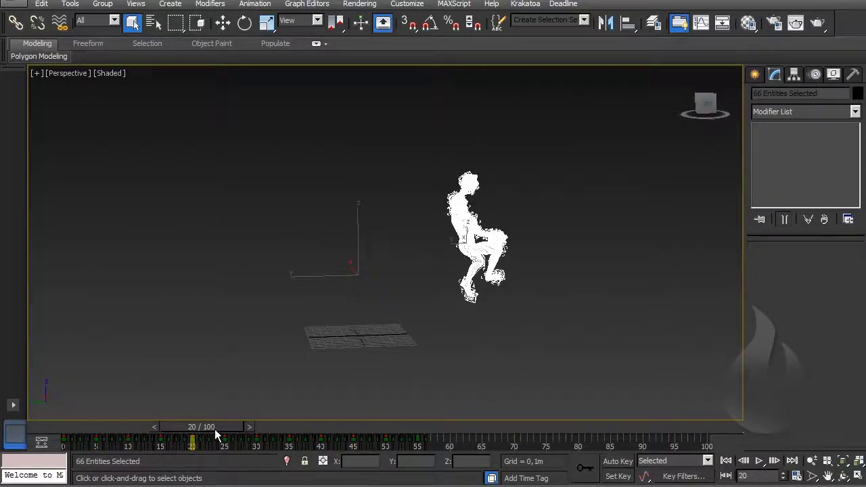
{"action": "left_click_drag", "start_coordinate": [215, 429], "coordinate": [101, 421]}
Unhide Layer001 in the layer list to reveal the T-pose reference figure.
{"action": "key", "text": "q"}
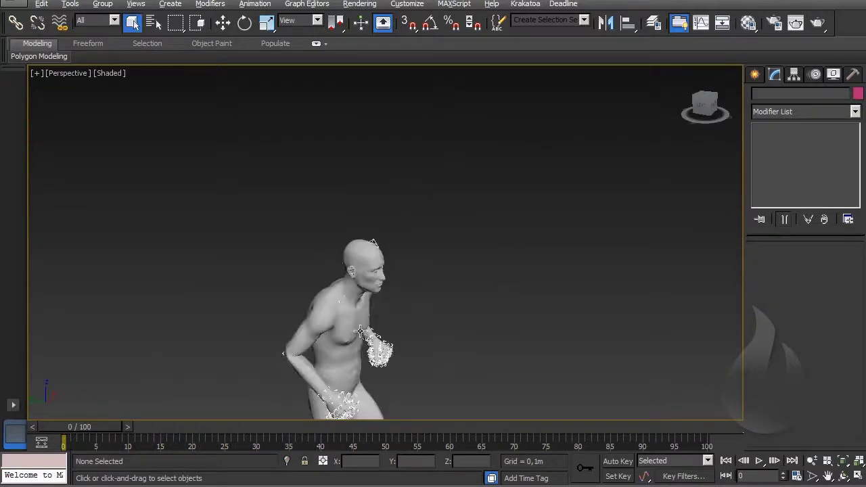
{"action": "mouse_move", "coordinate": [359, 327]}
{"action": "middle_mouse_down", "text": "alt"}
{"action": "mouse_move", "coordinate": [354, 284]}
{"action": "mouse_move", "coordinate": [366, 315]}
{"action": "middle_mouse_up", "text": "alt"}
{"action": "key", "text": "F3"}
{"action": "middle_click_drag", "start_coordinate": [399, 275], "coordinate": [402, 239], "text": "alt"}
{"action": "key", "text": "shift+z"}
{"action": "key", "text": "shift+z"}
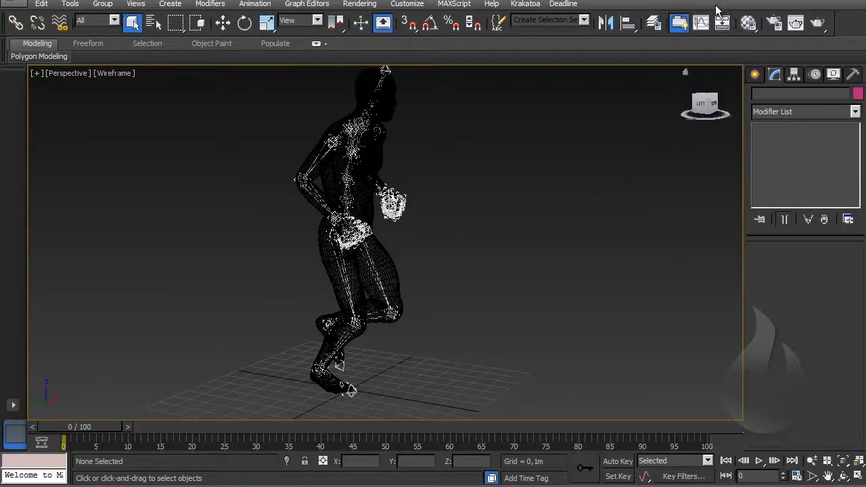
{"action": "left_click", "coordinate": [654, 23]}
{"action": "left_click", "coordinate": [419, 209]}
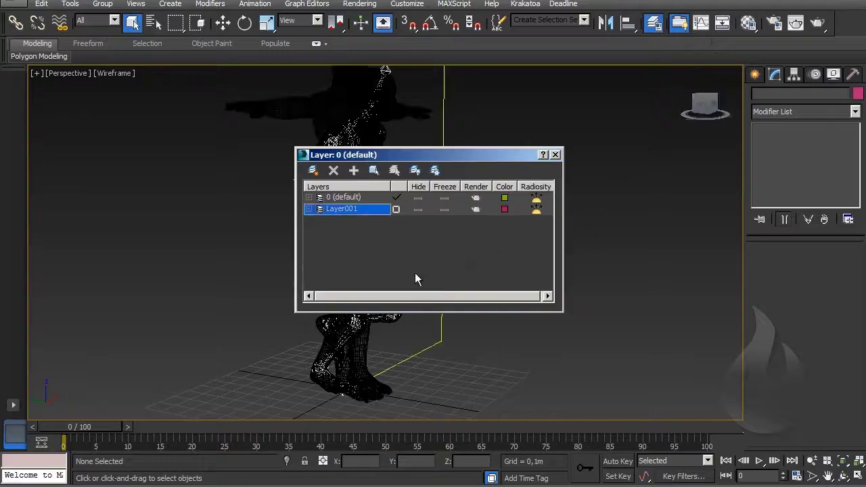
{"action": "left_click", "coordinate": [555, 155]}
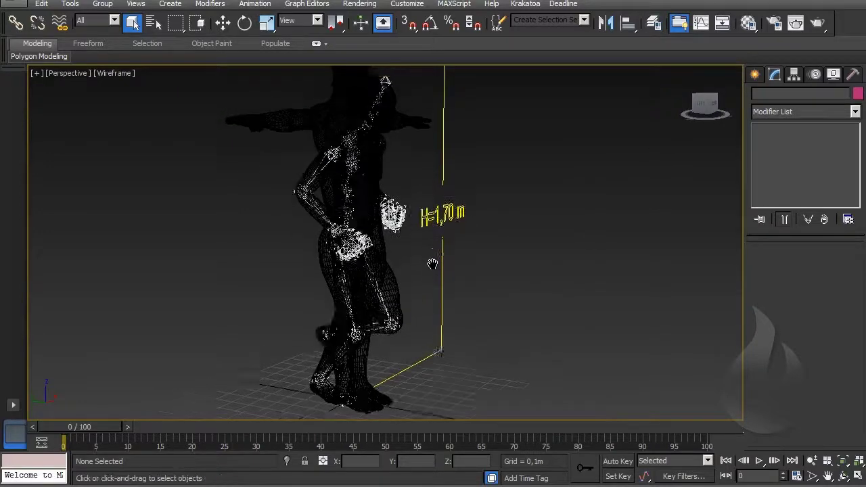
{"action": "key", "text": "F3"}
{"action": "scroll", "coordinate": [395, 180], "scroll_direction": "up", "scroll_amount": 2}
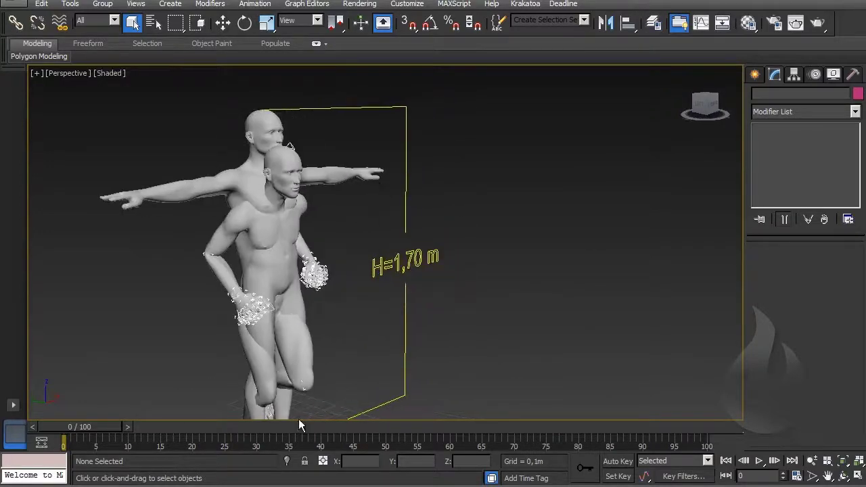
{"action": "scroll", "coordinate": [296, 181], "scroll_direction": "up", "scroll_amount": 2}
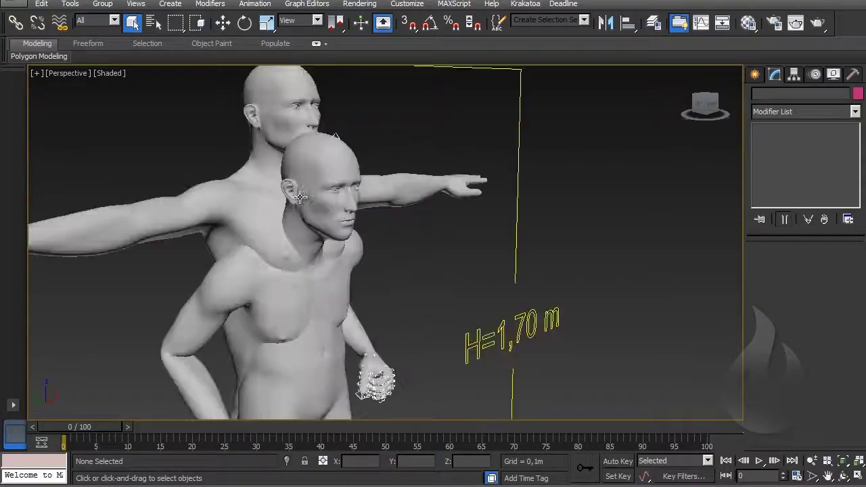
Select the reference figure with its H=1,70 m height marker and move them right along X.
{"action": "left_click", "coordinate": [341, 184]}
{"action": "scroll", "coordinate": [457, 196], "scroll_direction": "down", "scroll_amount": 4}
{"action": "middle_click_drag", "start_coordinate": [531, 223], "coordinate": [580, 144], "text": "alt"}
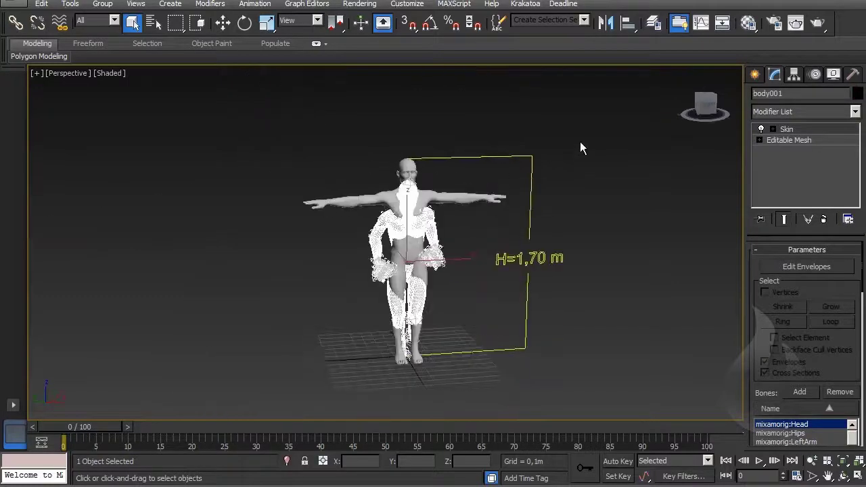
{"action": "left_click_drag", "start_coordinate": [581, 143], "coordinate": [494, 358]}
{"action": "scroll", "coordinate": [503, 243], "scroll_direction": "up", "scroll_amount": 2}
{"action": "key", "text": "w"}
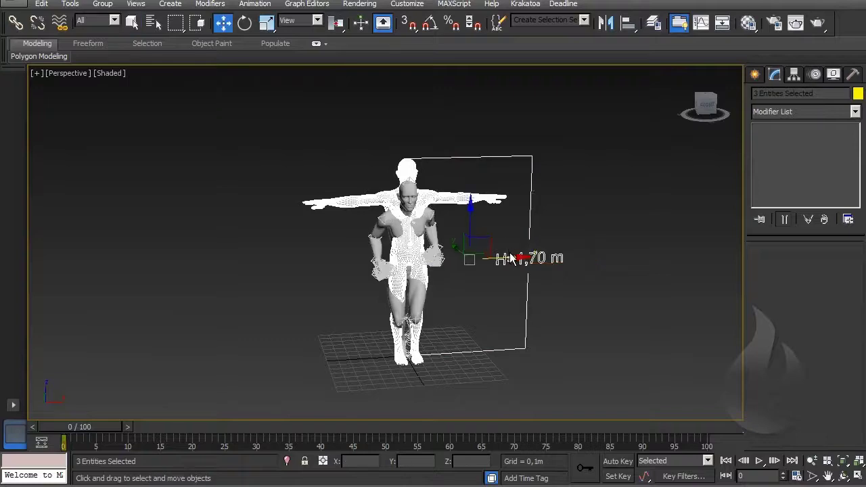
{"action": "left_click_drag", "start_coordinate": [505, 245], "coordinate": [660, 246]}
View the figures front-on, check the flipping pose, and return the animation to frame 0.
{"action": "middle_click_drag", "start_coordinate": [472, 270], "coordinate": [555, 270], "text": "alt"}
{"action": "scroll", "coordinate": [502, 241], "scroll_direction": "up", "scroll_amount": 2}
{"action": "scroll", "coordinate": [450, 241], "scroll_direction": "down", "scroll_amount": 3}
{"action": "scroll", "coordinate": [322, 294], "scroll_direction": "up", "scroll_amount": 3}
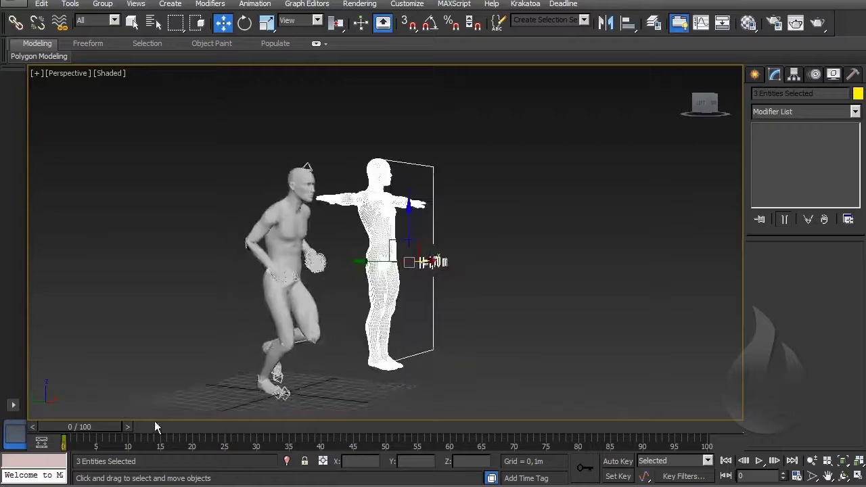
{"action": "left_click_drag", "start_coordinate": [112, 425], "coordinate": [82, 422]}
{"action": "key", "text": "w"}
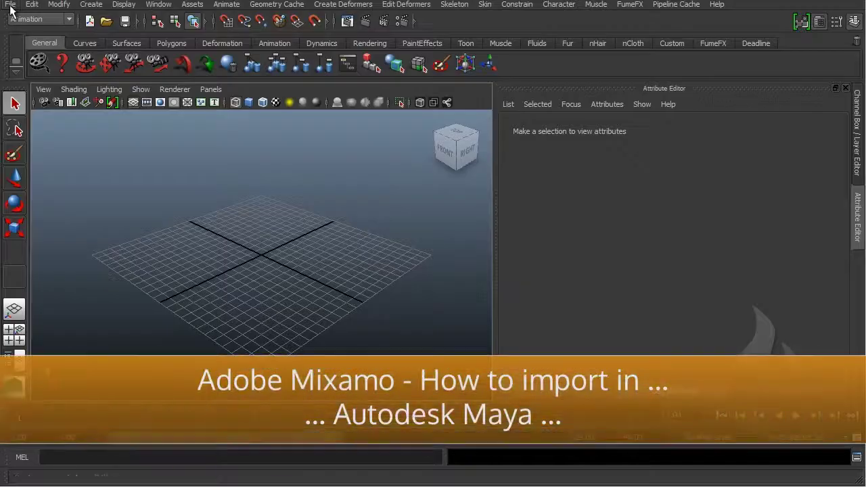
Import flip_kick.fbx from the Desktop into Maya.
{"action": "left_click", "coordinate": [10, 4]}
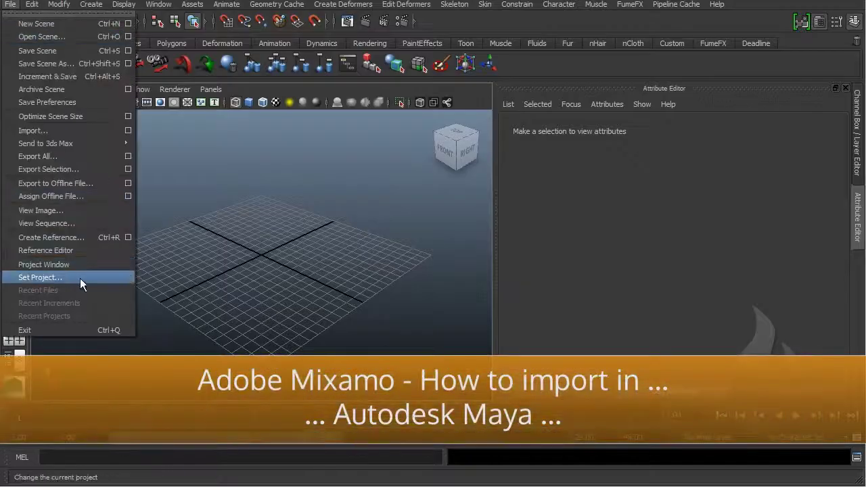
{"action": "left_click", "coordinate": [104, 131]}
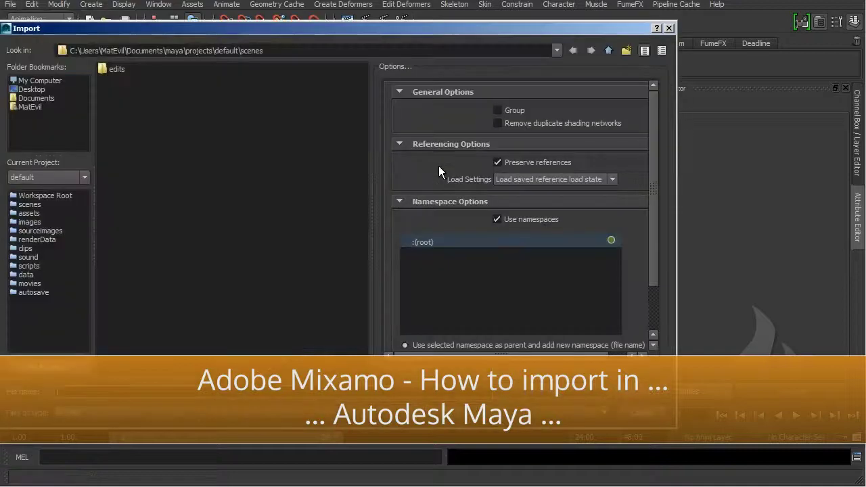
{"action": "left_click", "coordinate": [36, 89]}
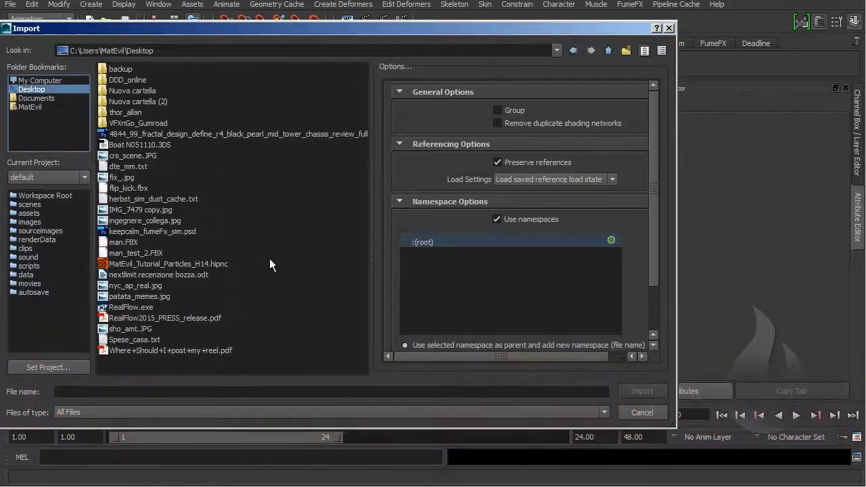
{"action": "left_click", "coordinate": [125, 242]}
{"action": "left_click", "coordinate": [129, 189]}
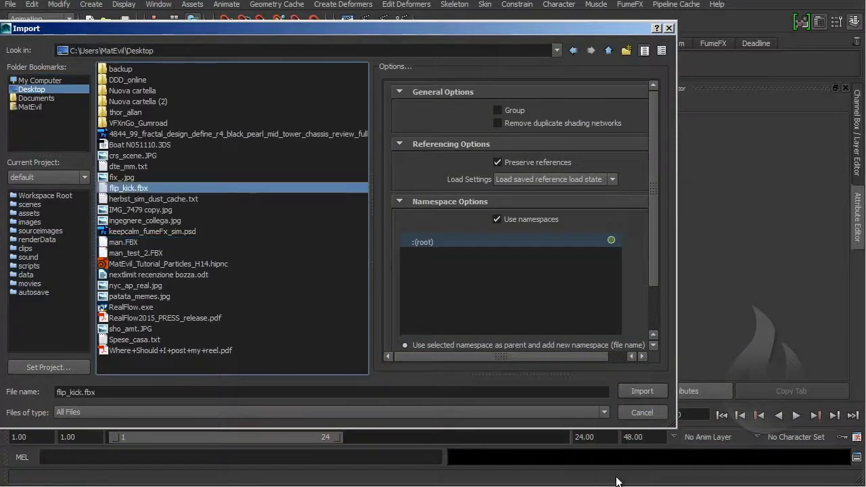
{"action": "left_click", "coordinate": [643, 392]}
Center the imported character in the view and display it smooth-shaded.
{"action": "left_click_drag", "start_coordinate": [242, 280], "coordinate": [269, 308], "text": "alt"}
{"action": "middle_click_drag", "start_coordinate": [269, 308], "coordinate": [265, 292], "text": "alt"}
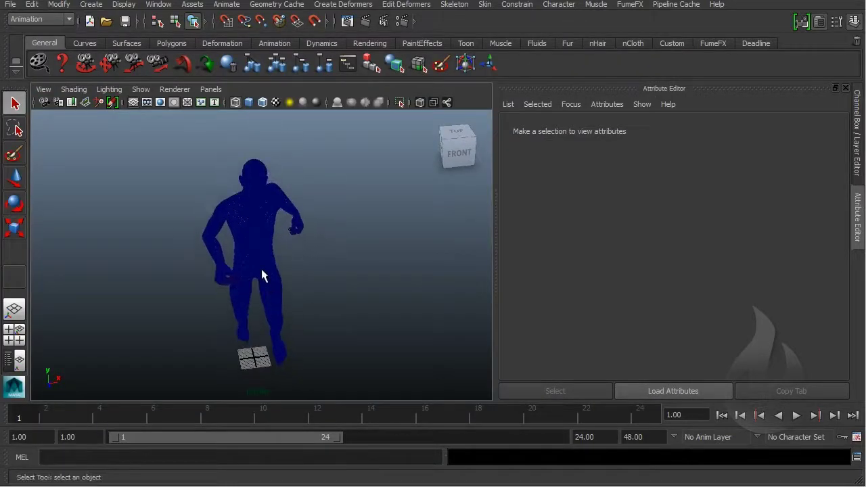
{"action": "left_click", "coordinate": [250, 101]}
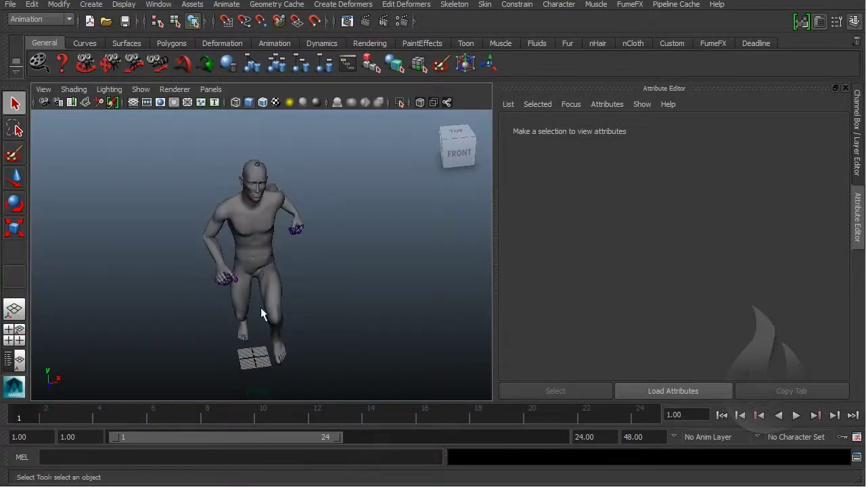
{"action": "mouse_move", "coordinate": [255, 308]}
{"action": "left_mouse_down", "text": "alt"}
{"action": "mouse_move", "coordinate": [256, 318]}
{"action": "mouse_move", "coordinate": [286, 289]}
{"action": "mouse_move", "coordinate": [235, 309]}
{"action": "left_mouse_up", "text": "alt"}
Extend the playback end to frame 48 and play the Flip Kick animation.
{"action": "left_click_drag", "start_coordinate": [67, 406], "coordinate": [654, 413]}
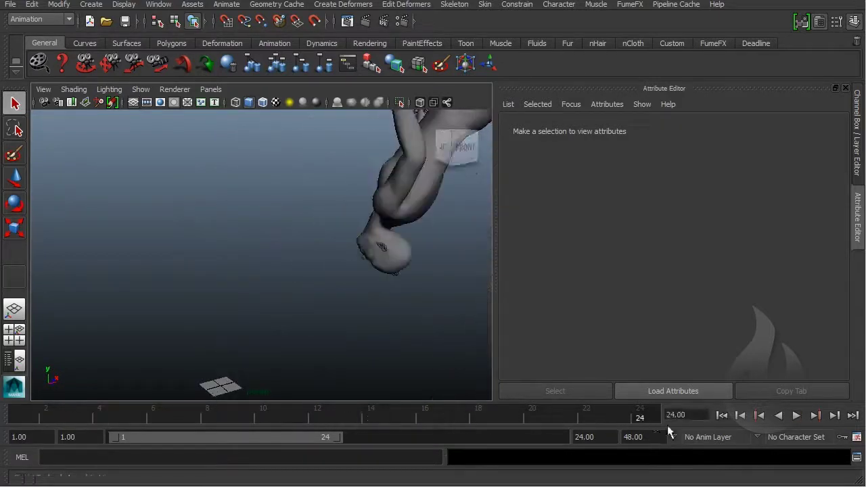
{"action": "left_click", "coordinate": [585, 436]}
{"action": "left_click_drag", "start_coordinate": [331, 437], "coordinate": [676, 444]}
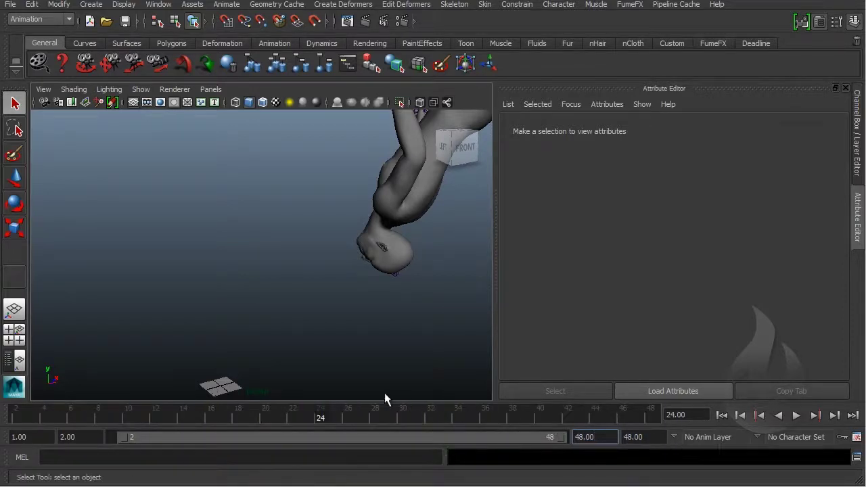
{"action": "scroll", "coordinate": [353, 338], "scroll_direction": "down", "scroll_amount": 5}
{"action": "scroll", "coordinate": [308, 243], "scroll_direction": "up", "scroll_amount": 1}
{"action": "key", "text": "alt+v"}
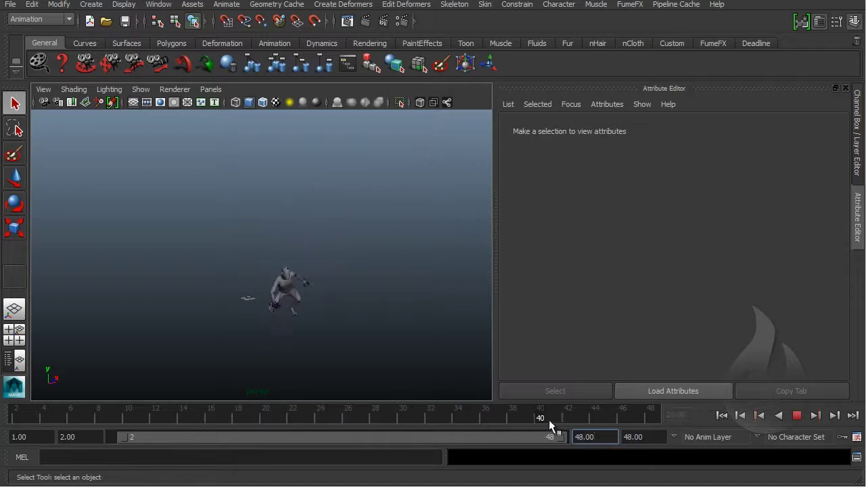
{"action": "left_click_drag", "start_coordinate": [575, 421], "coordinate": [16, 416]}
Start a Filmbox FBX import and accept flip_kick.fbx from the $HIP folder.
{"action": "middle_click_drag", "start_coordinate": [484, 279], "coordinate": [409, 279], "text": "alt"}
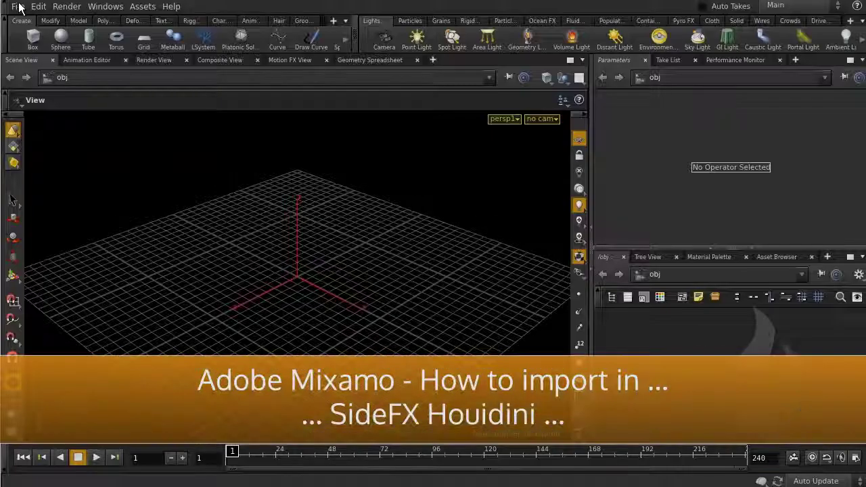
{"action": "left_click", "coordinate": [17, 6]}
{"action": "mouse_move", "coordinate": [87, 193]}
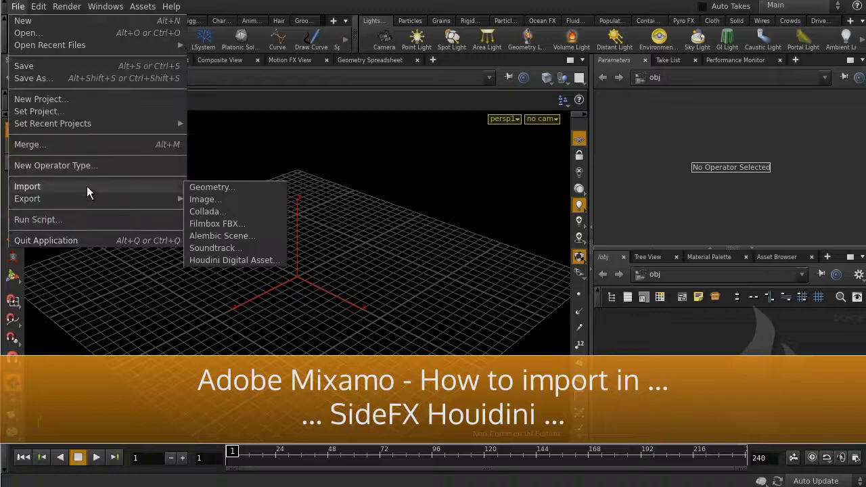
{"action": "left_click", "coordinate": [245, 224]}
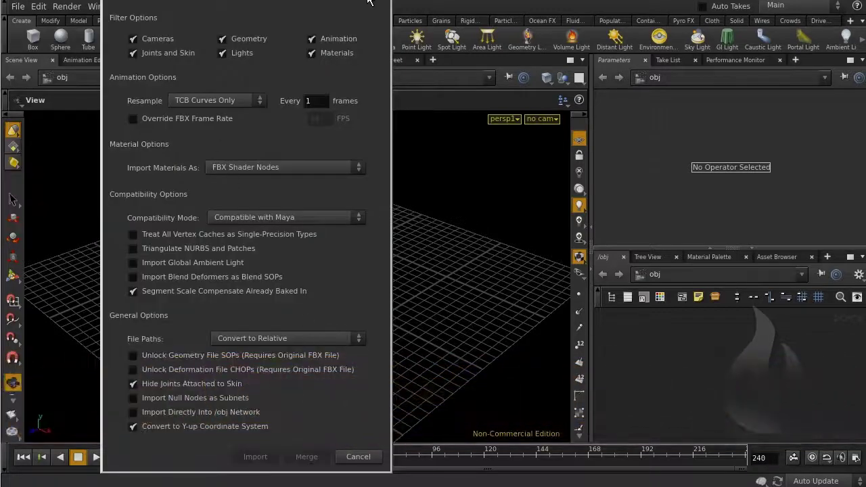
{"action": "left_click", "coordinate": [366, 2]}
{"action": "left_click", "coordinate": [131, 64]}
{"action": "left_click", "coordinate": [295, 36]}
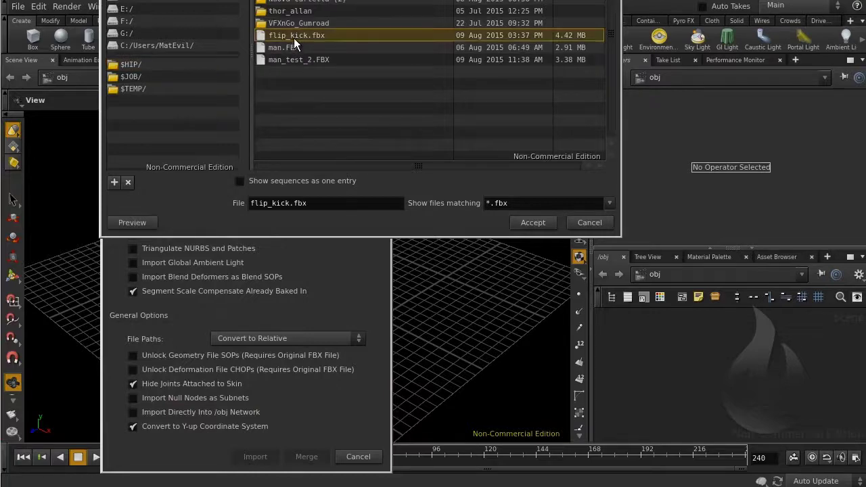
{"action": "left_click", "coordinate": [532, 223]}
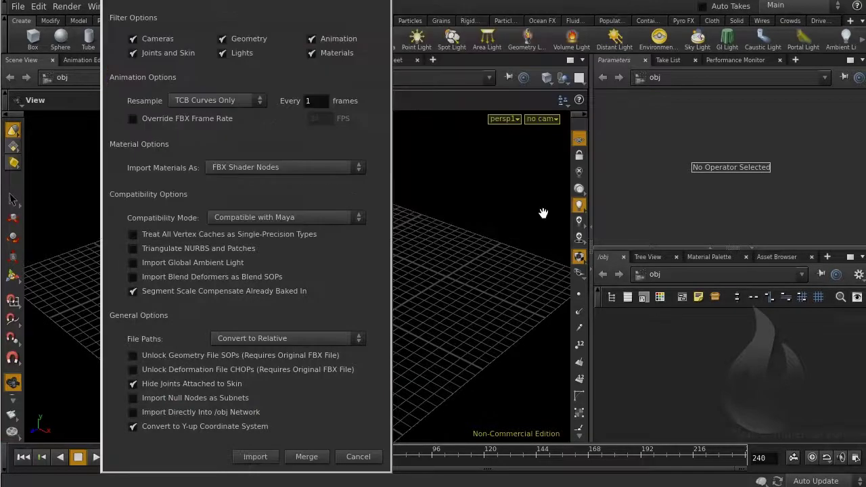
Import the flip_kick character and view it from the front.
{"action": "left_click", "coordinate": [255, 458]}
{"action": "scroll", "coordinate": [235, 323], "scroll_direction": "down", "scroll_amount": 5}
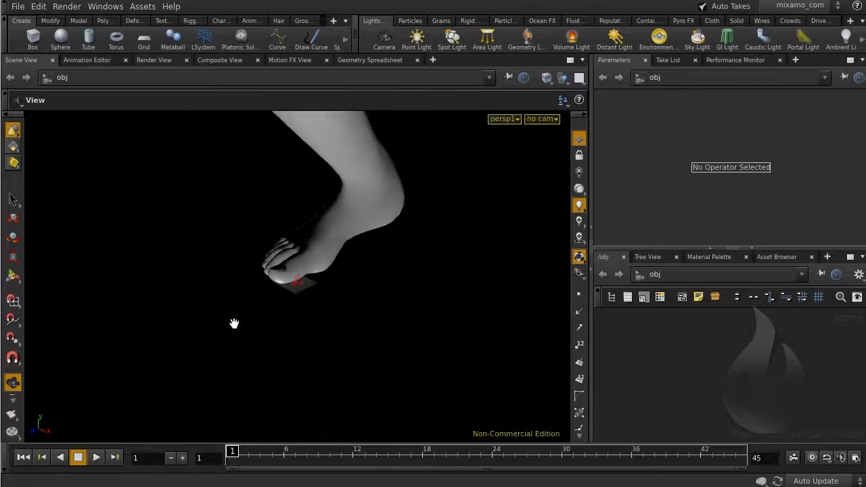
{"action": "scroll", "coordinate": [234, 323], "scroll_direction": "down", "scroll_amount": 10}
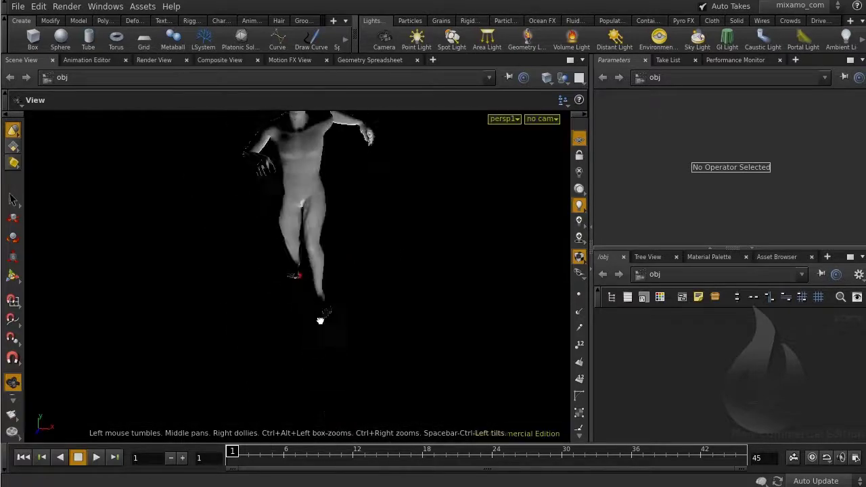
{"action": "left_click_drag", "start_coordinate": [321, 321], "coordinate": [318, 353]}
Switch the viewport background Color Scheme from Dark to Light in Display Options.
{"action": "key", "text": "d"}
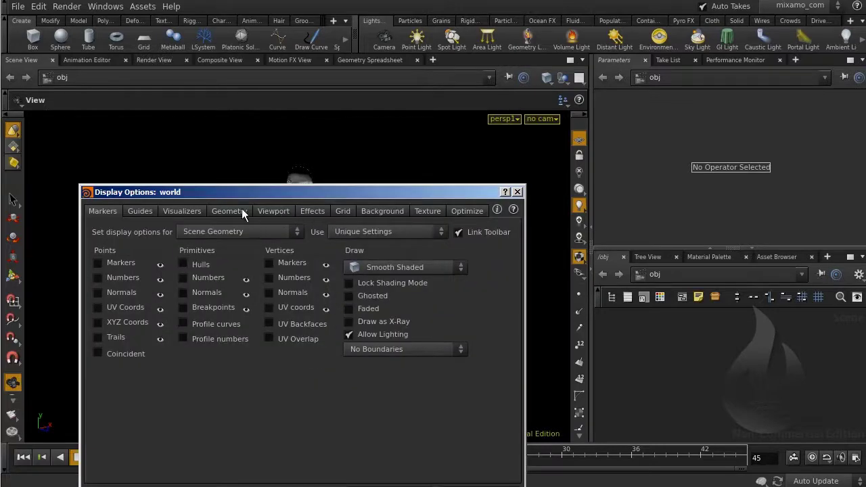
{"action": "left_click", "coordinate": [187, 211]}
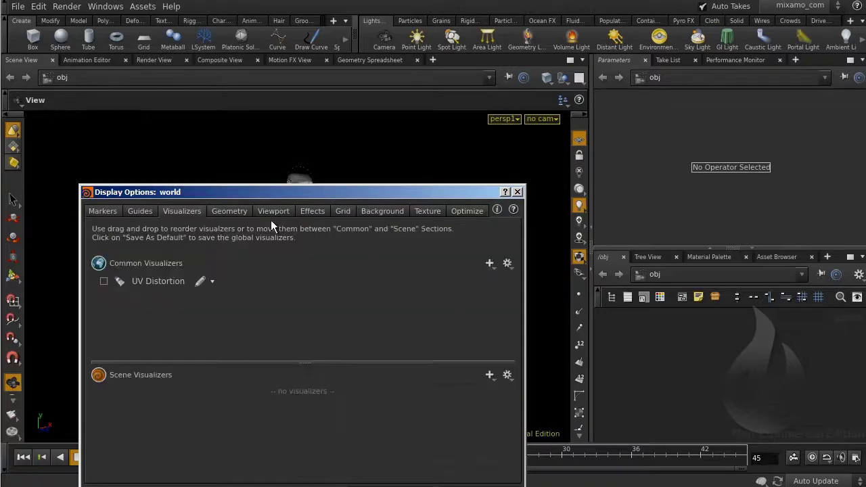
{"action": "left_click", "coordinate": [383, 213]}
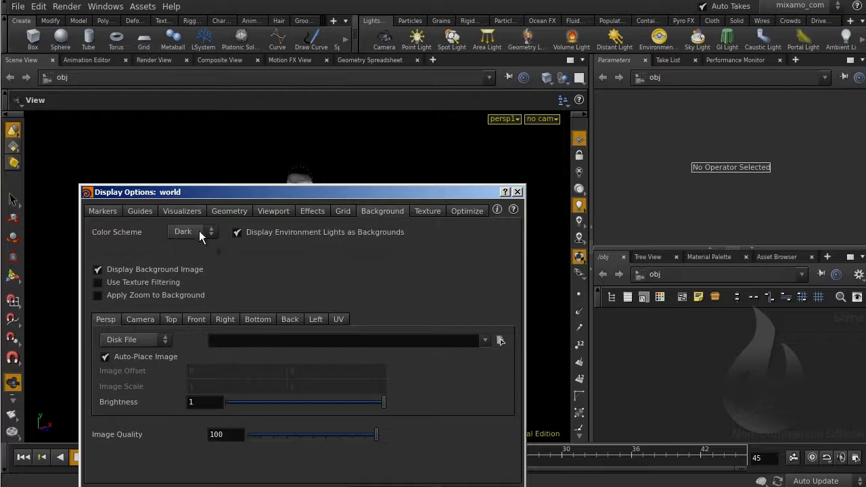
{"action": "left_click", "coordinate": [183, 245]}
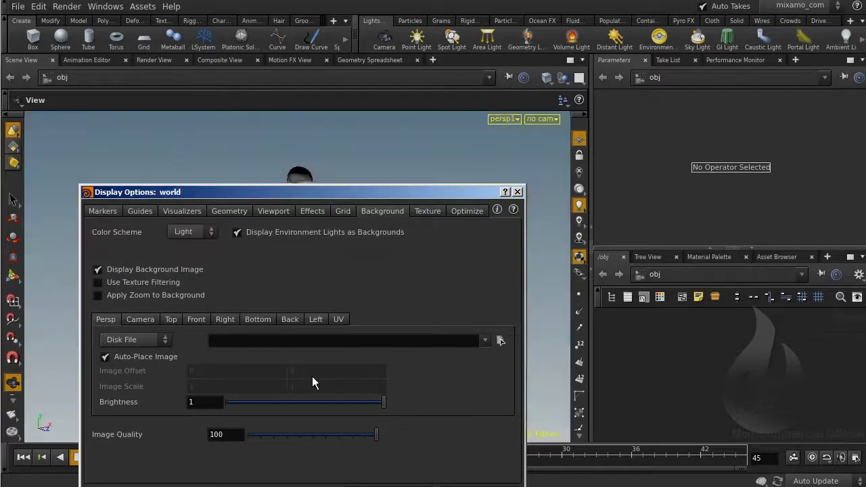
{"action": "left_click", "coordinate": [517, 193]}
{"action": "left_click_drag", "start_coordinate": [321, 259], "coordinate": [286, 350]}
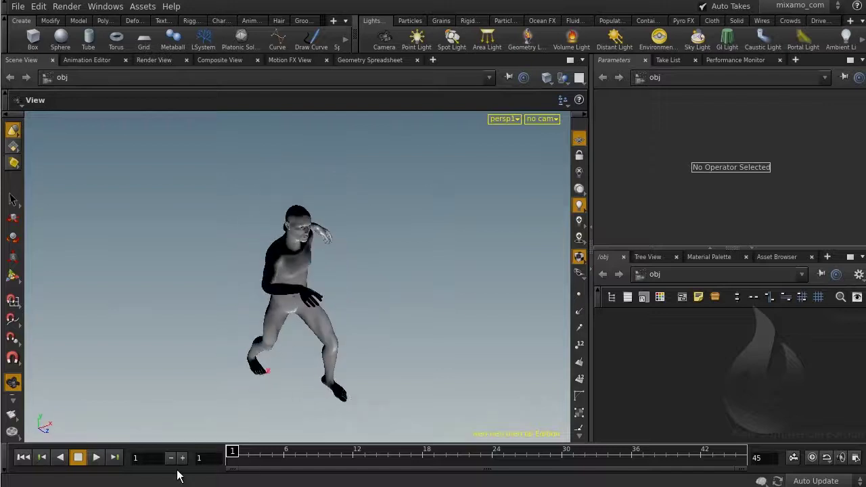
{"action": "mouse_move", "coordinate": [234, 453]}
{"action": "left_mouse_down"}
{"action": "mouse_move", "coordinate": [736, 456]}
{"action": "mouse_move", "coordinate": [233, 455]}
{"action": "left_mouse_up"}
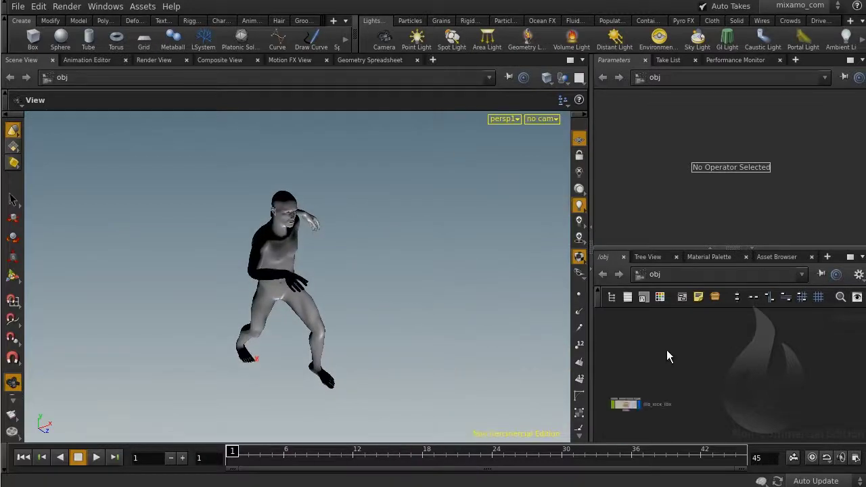
{"action": "key", "text": "h"}
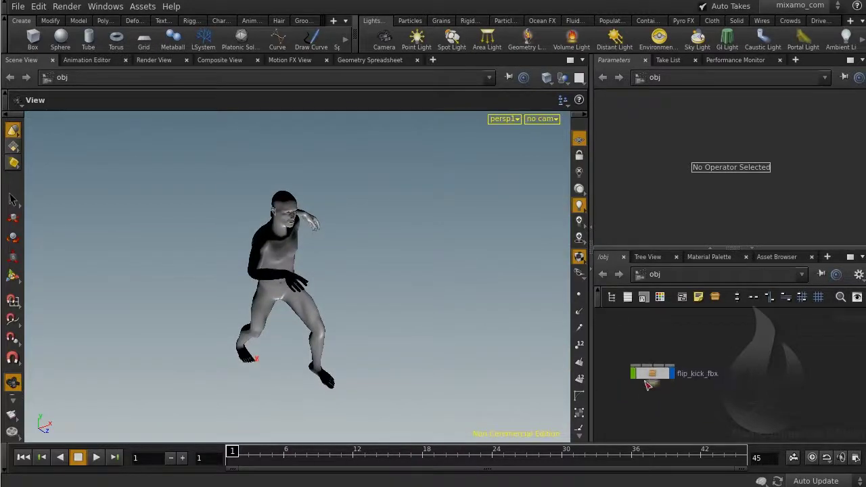
{"action": "right_click_drag", "start_coordinate": [339, 365], "coordinate": [274, 324]}
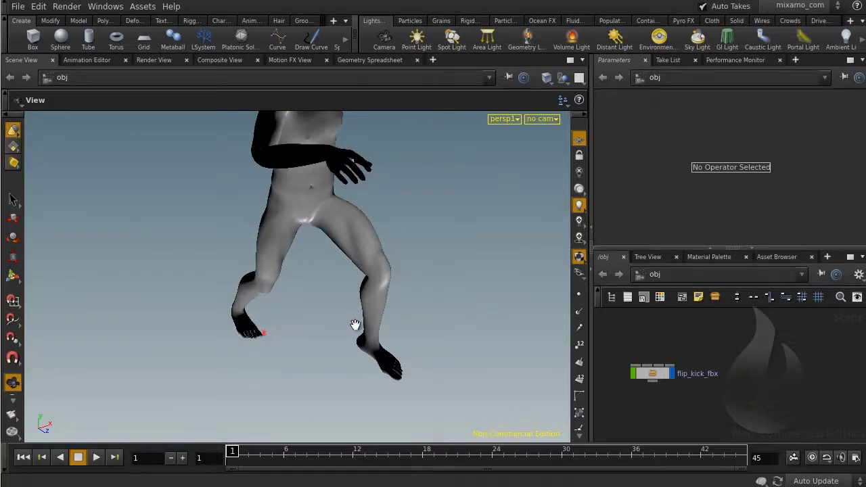
{"action": "scroll", "coordinate": [224, 334], "scroll_direction": "up", "scroll_amount": 2}
{"action": "scroll", "coordinate": [233, 338], "scroll_direction": "down", "scroll_amount": 3}
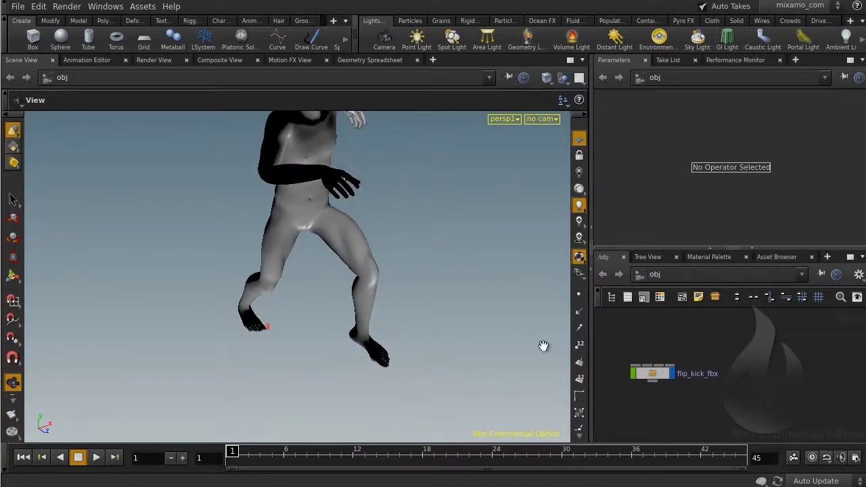
{"action": "left_click", "coordinate": [672, 373]}
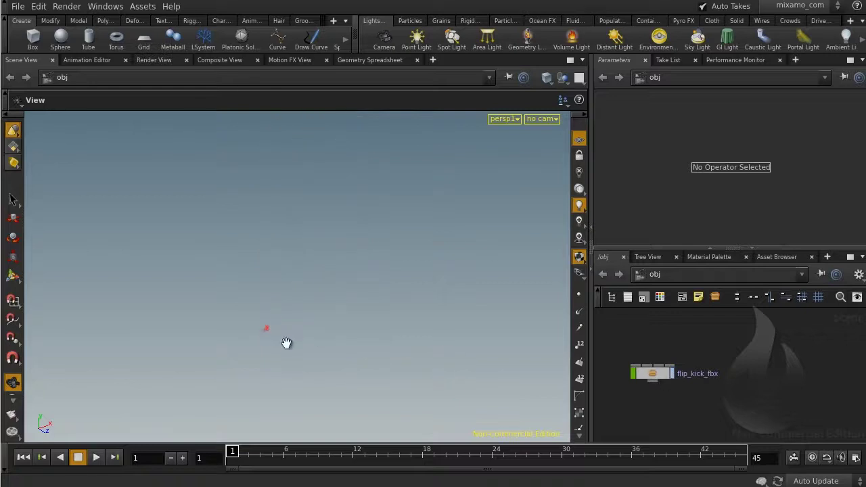
{"action": "mouse_move", "coordinate": [286, 343]}
{"action": "left_mouse_down"}
{"action": "mouse_move", "coordinate": [218, 359]}
{"action": "mouse_move", "coordinate": [350, 244]}
{"action": "mouse_move", "coordinate": [266, 343]}
{"action": "mouse_move", "coordinate": [279, 346]}
{"action": "left_mouse_up"}
{"action": "left_click", "coordinate": [672, 374]}
{"action": "left_click_drag", "start_coordinate": [368, 329], "coordinate": [309, 320]}
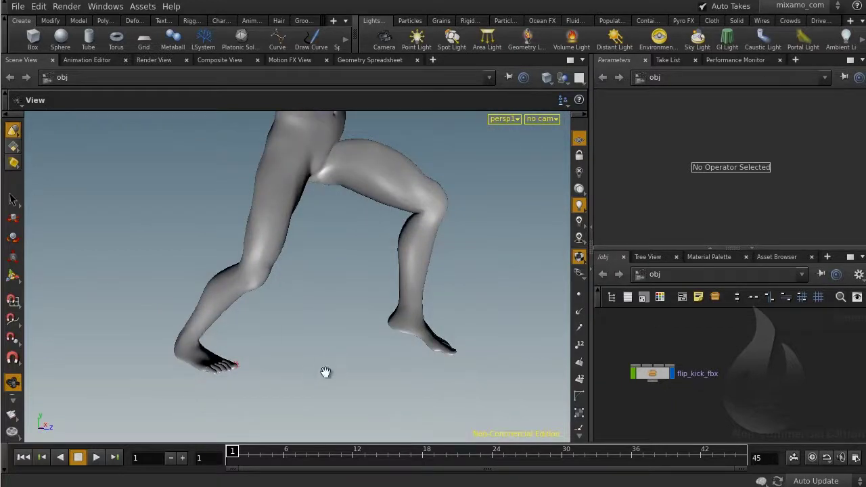
Inspect the bones inside flip_kick_fbx, then return to the /obj level.
{"action": "double_click", "coordinate": [654, 385]}
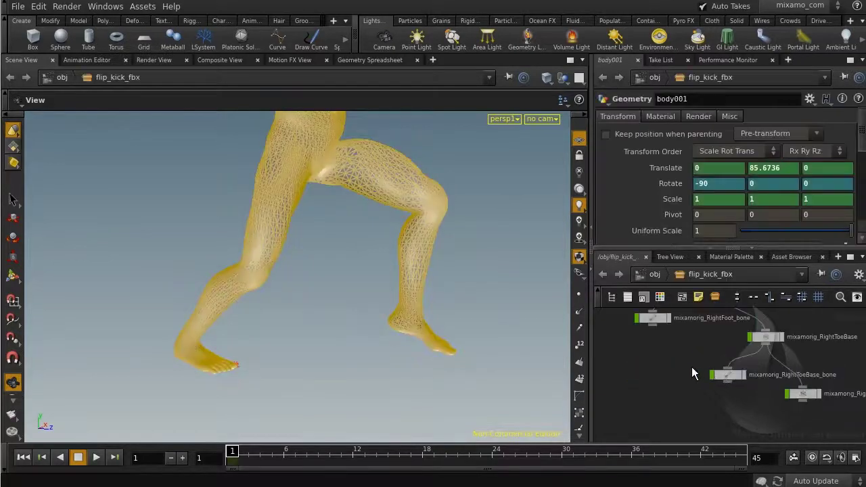
{"action": "scroll", "coordinate": [692, 373], "scroll_direction": "down", "scroll_amount": 10}
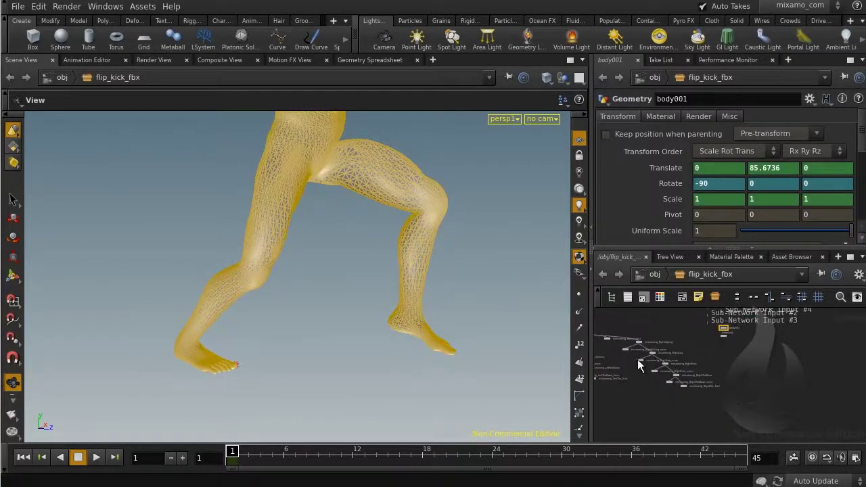
{"action": "left_click", "coordinate": [651, 275]}
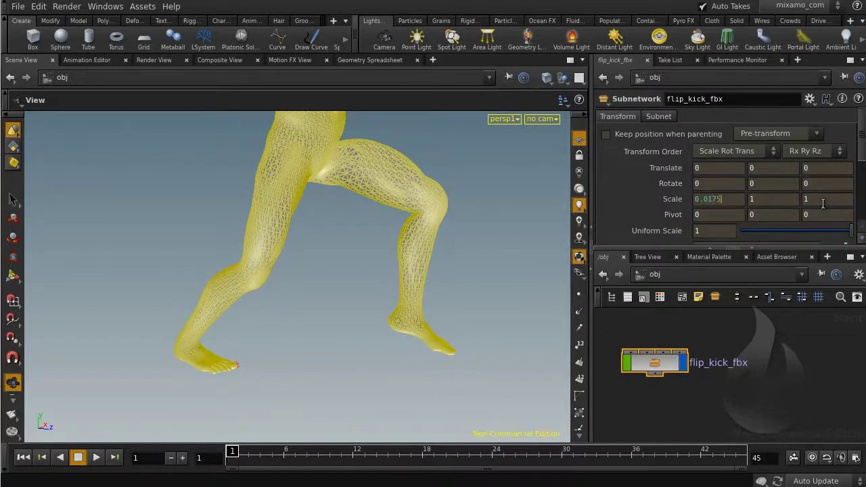
Set flip_kick_fbx Scale X, Y and Z to 0.0175, then frame and deselect it.
{"action": "key", "text": "Return"}
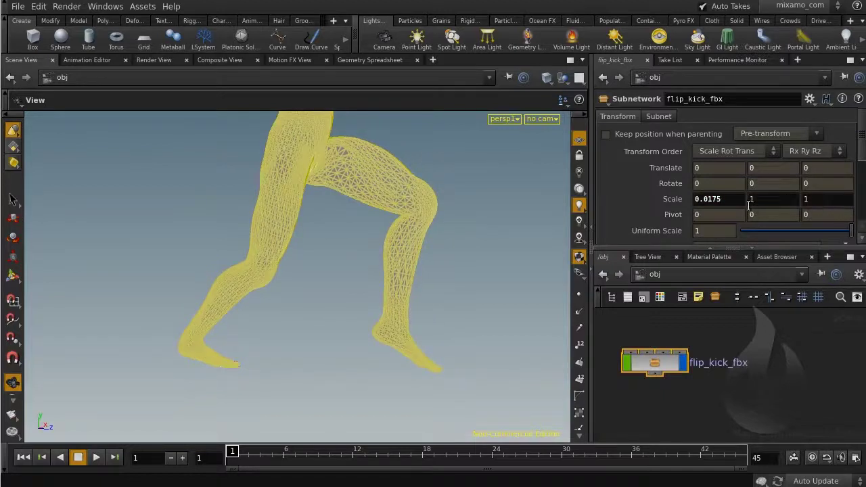
{"action": "left_click", "coordinate": [696, 203]}
{"action": "key", "text": "ctrl+c"}
{"action": "left_click", "coordinate": [765, 199]}
{"action": "key", "text": "ctrl+v"}
{"action": "key", "text": "Tab"}
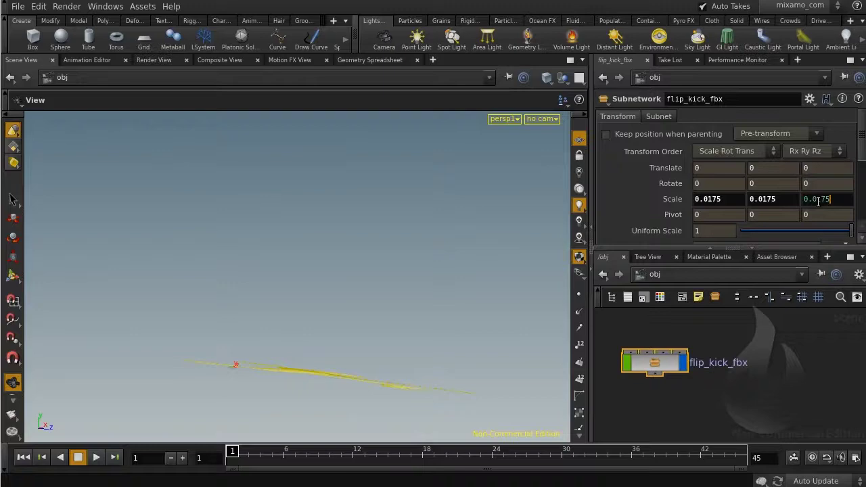
{"action": "key", "text": "Return"}
{"action": "key", "text": "h"}
{"action": "left_click_drag", "start_coordinate": [266, 332], "coordinate": [280, 354]}
{"action": "left_click", "coordinate": [316, 369]}
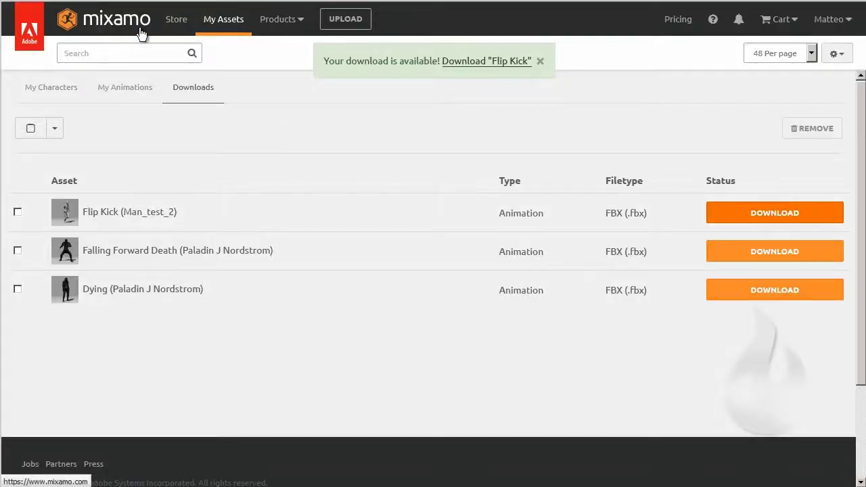
Return to the Mixamo home page via the logo and scroll through its content.
{"action": "left_click", "coordinate": [120, 33]}
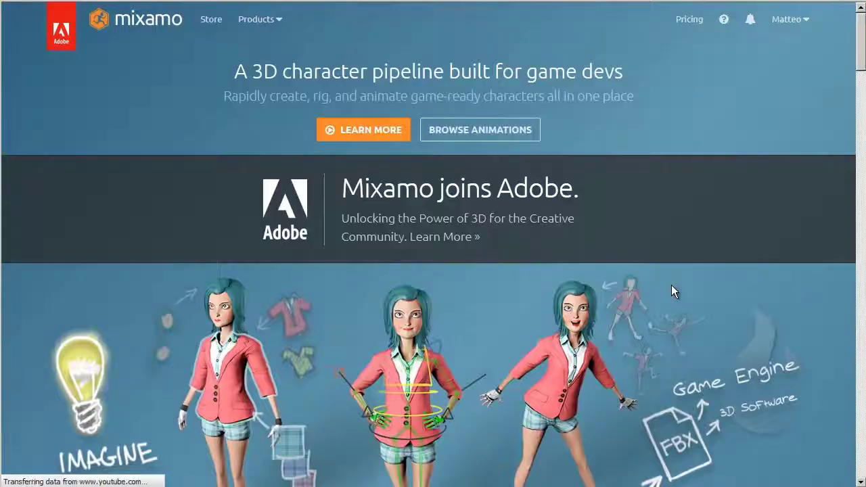
{"action": "scroll", "coordinate": [523, 137], "scroll_direction": "down", "scroll_amount": 6}
{"action": "scroll", "coordinate": [523, 143], "scroll_direction": "down", "scroll_amount": 3}
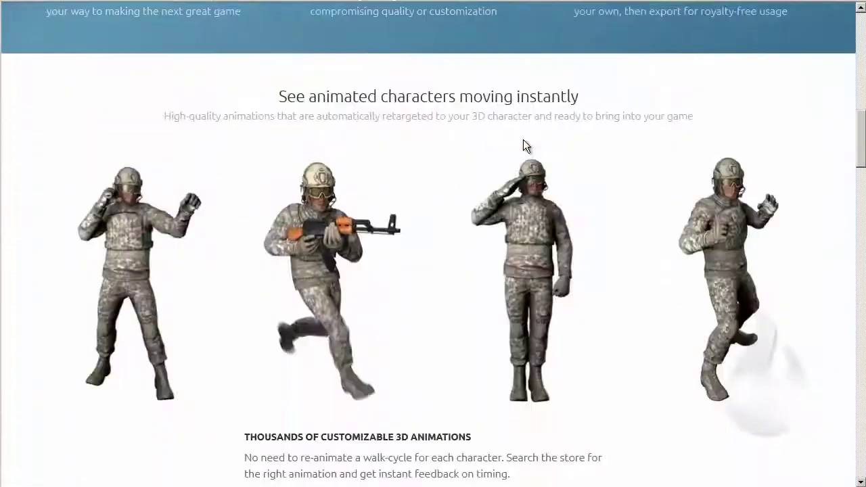
{"action": "scroll", "coordinate": [523, 139], "scroll_direction": "down", "scroll_amount": 10}
{"action": "scroll", "coordinate": [522, 145], "scroll_direction": "up", "scroll_amount": 3}
{"action": "scroll", "coordinate": [520, 153], "scroll_direction": "down", "scroll_amount": 3}
{"action": "scroll", "coordinate": [520, 153], "scroll_direction": "down", "scroll_amount": 8}
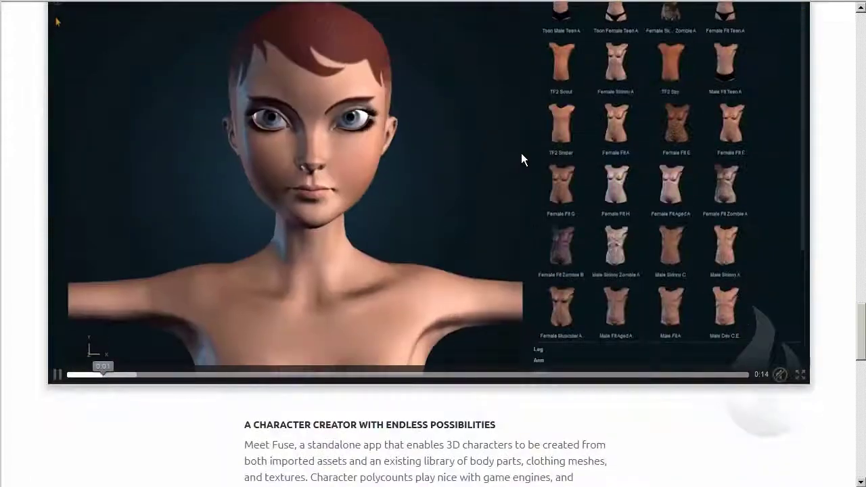
{"action": "scroll", "coordinate": [522, 159], "scroll_direction": "down", "scroll_amount": 3}
{"action": "scroll", "coordinate": [508, 217], "scroll_direction": "up", "scroll_amount": 3}
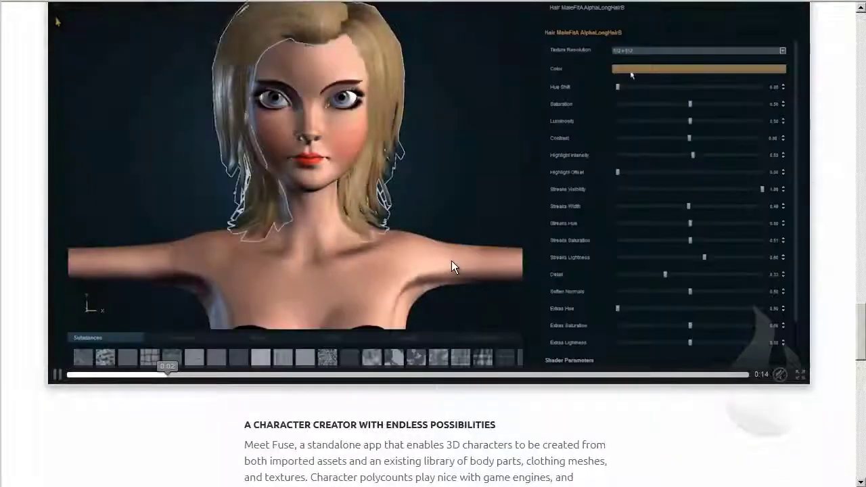
{"action": "scroll", "coordinate": [451, 265], "scroll_direction": "down", "scroll_amount": 12}
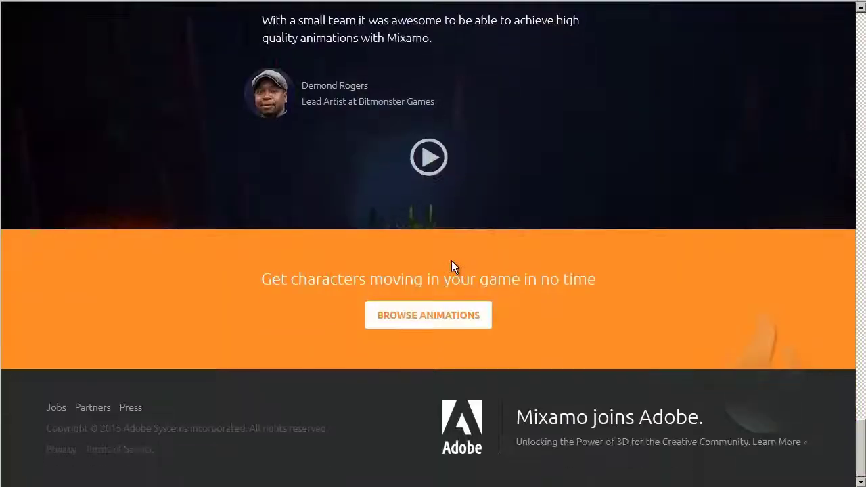
{"action": "scroll", "coordinate": [452, 262], "scroll_direction": "up", "scroll_amount": 15}
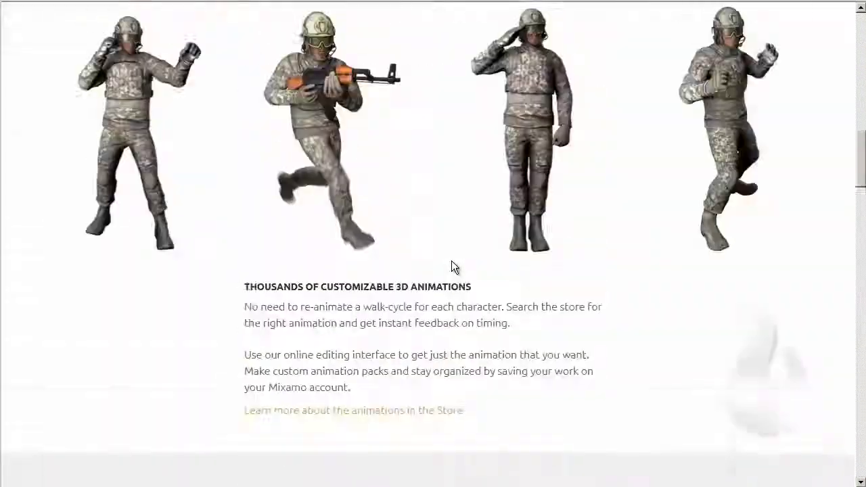
{"action": "scroll", "coordinate": [452, 268], "scroll_direction": "up", "scroll_amount": 10}
Open Software from the account menu and browse the Fuse Preview and Face Plus listings.
{"action": "left_click", "coordinate": [789, 20]}
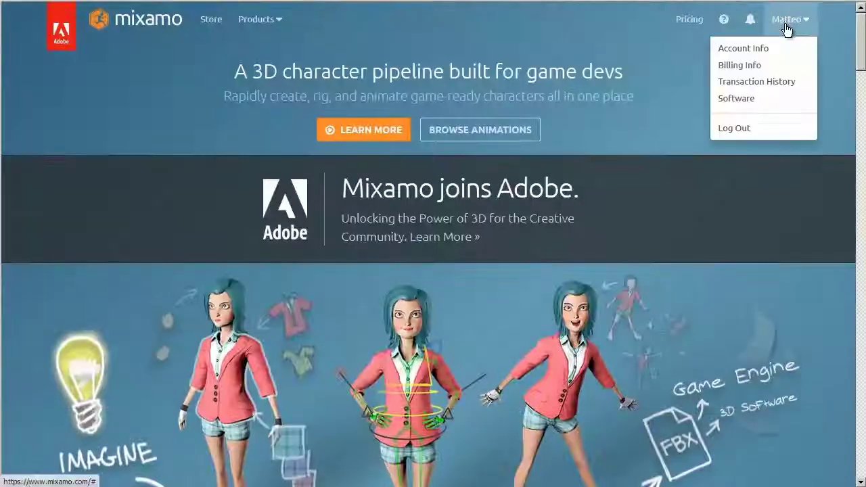
{"action": "left_click", "coordinate": [750, 102]}
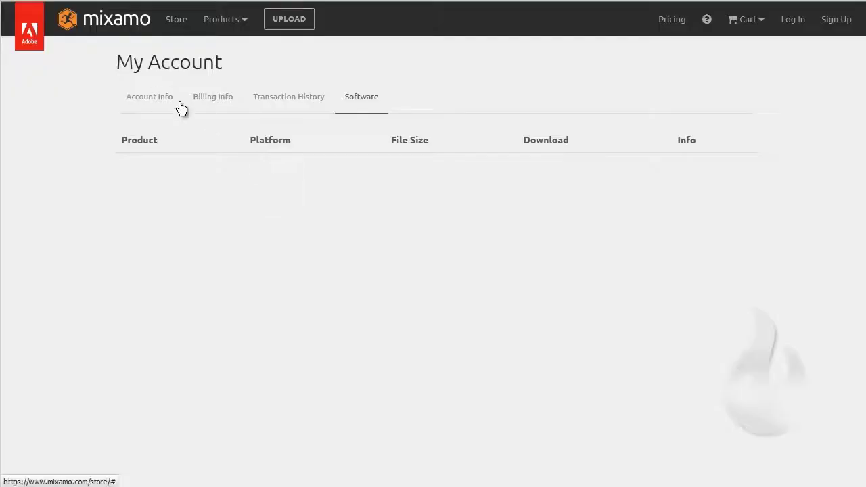
{"action": "scroll", "coordinate": [410, 166], "scroll_direction": "down", "scroll_amount": 2}
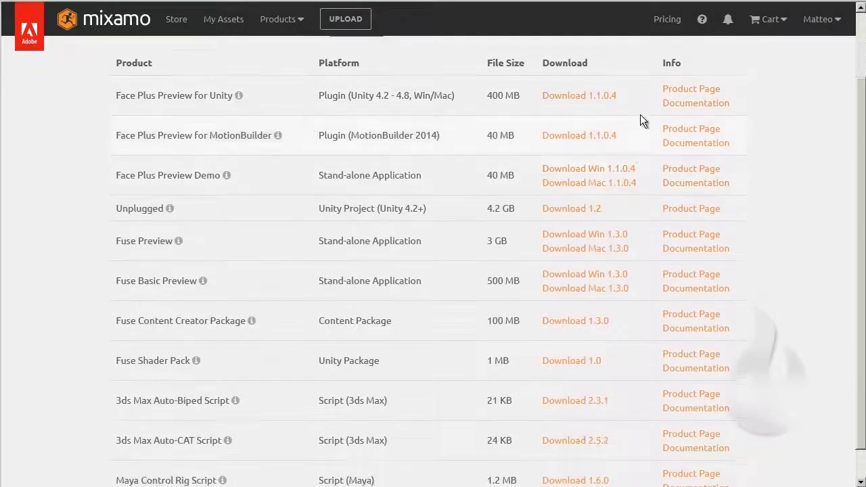
{"action": "scroll", "coordinate": [771, 211], "scroll_direction": "down", "scroll_amount": 1}
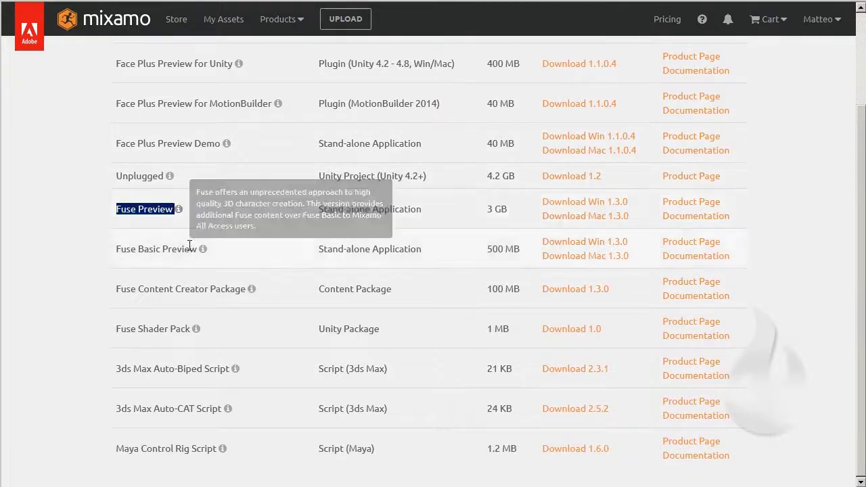
{"action": "mouse_move", "coordinate": [203, 249]}
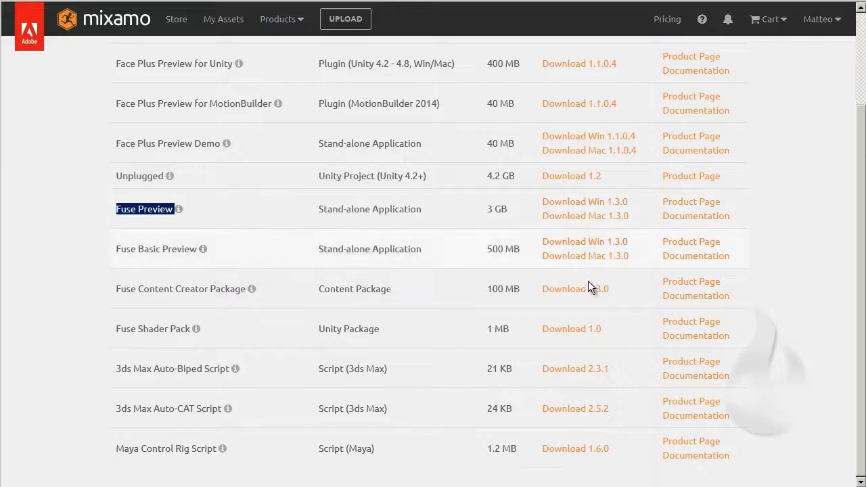
{"action": "scroll", "coordinate": [634, 210], "scroll_direction": "up", "scroll_amount": 2}
{"action": "scroll", "coordinate": [634, 210], "scroll_direction": "up", "scroll_amount": 1}
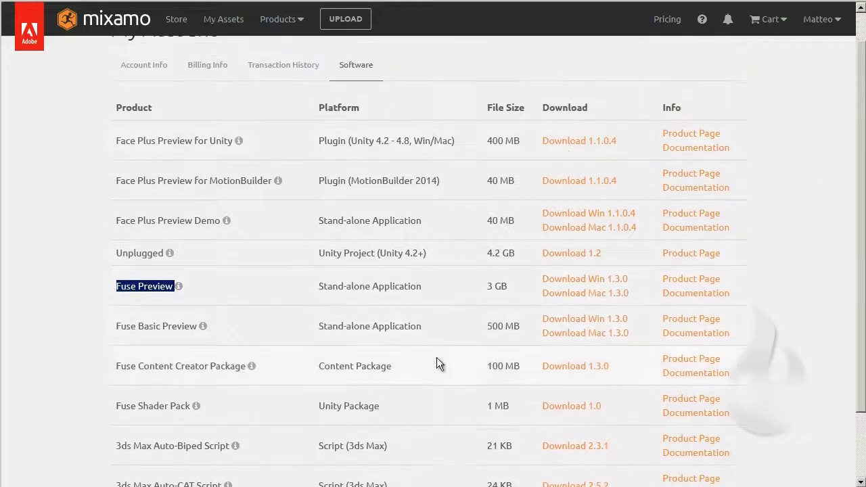
{"action": "scroll", "coordinate": [760, 200], "scroll_direction": "up", "scroll_amount": 1}
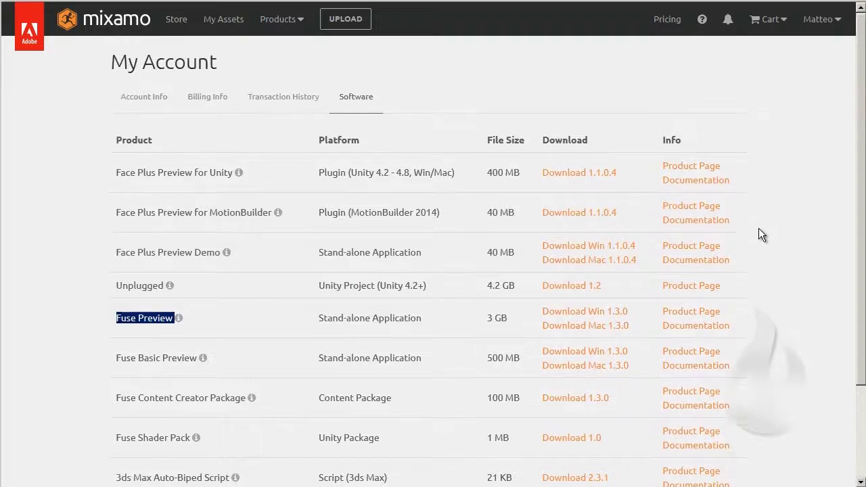